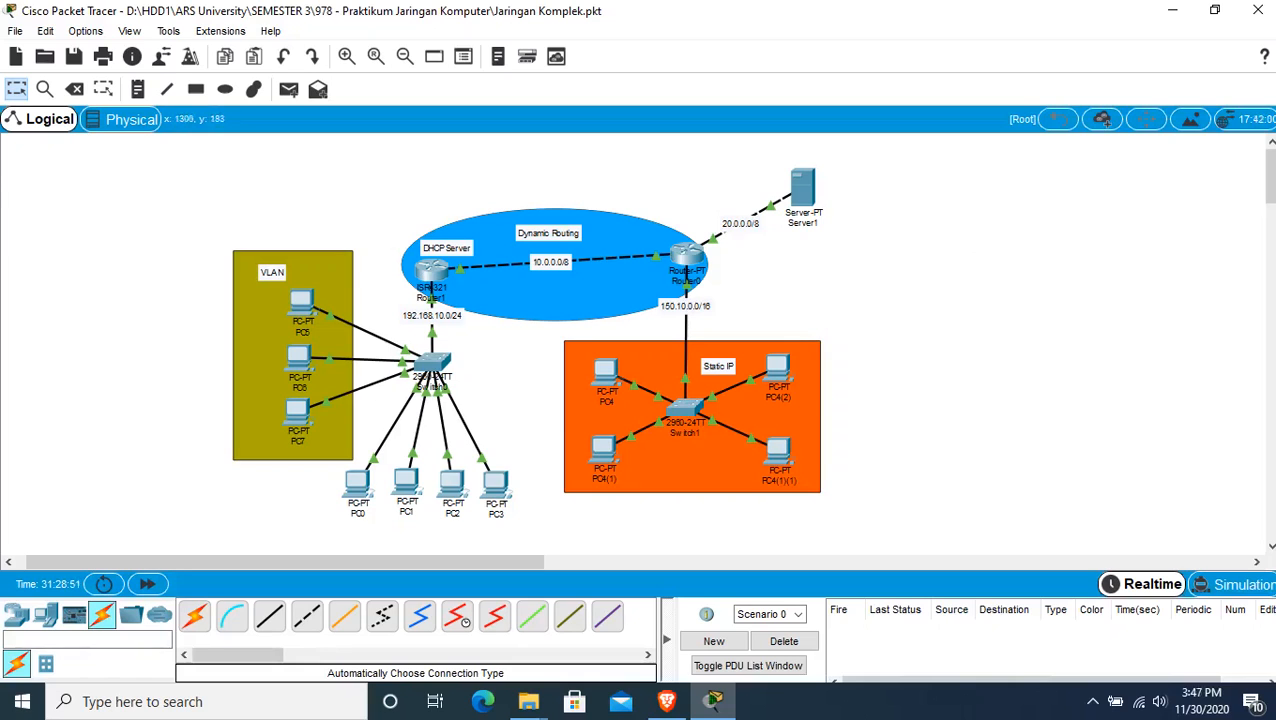
pyautogui.moveTo(802, 188)
pyautogui.moveTo(1030, 534); pyautogui.dragTo(142, 158)
pyautogui.click(870, 306)
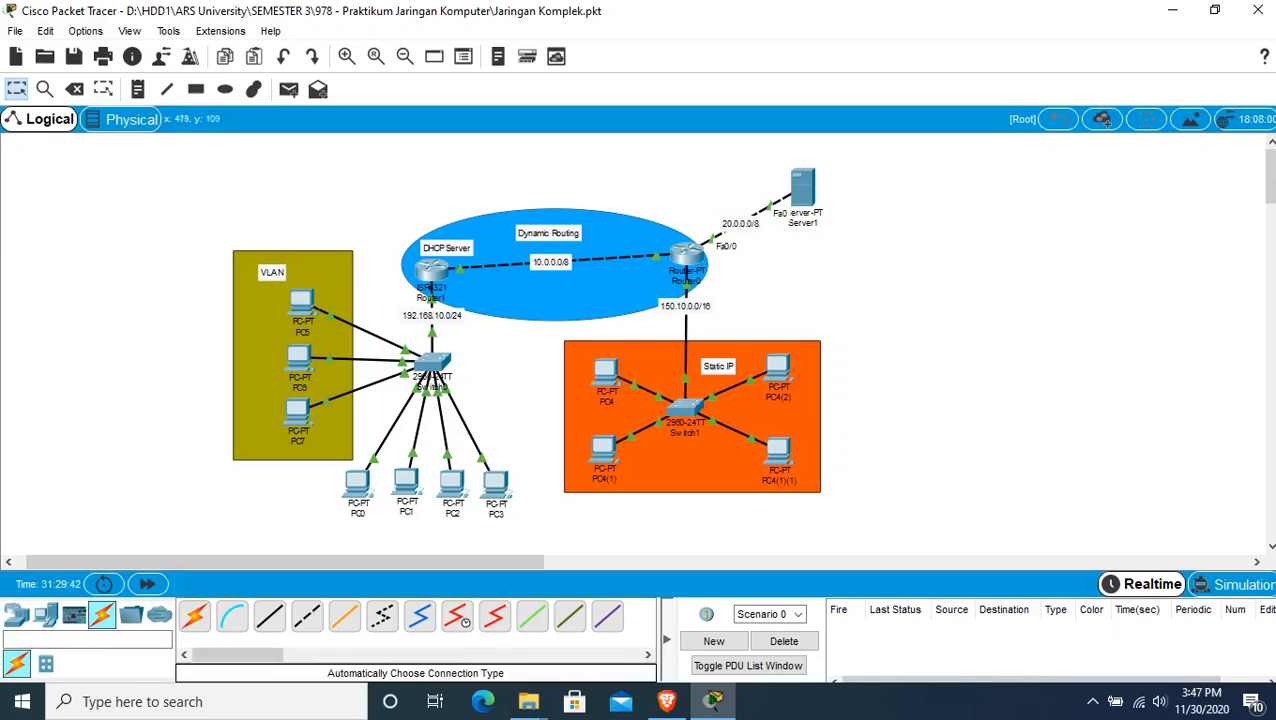
# Step: Review the IP address and subnet mask of Router1's GigabitEthernet0/0/0 and GigabitEthernet0/0/1 interfaces
pyautogui.click(431, 270)
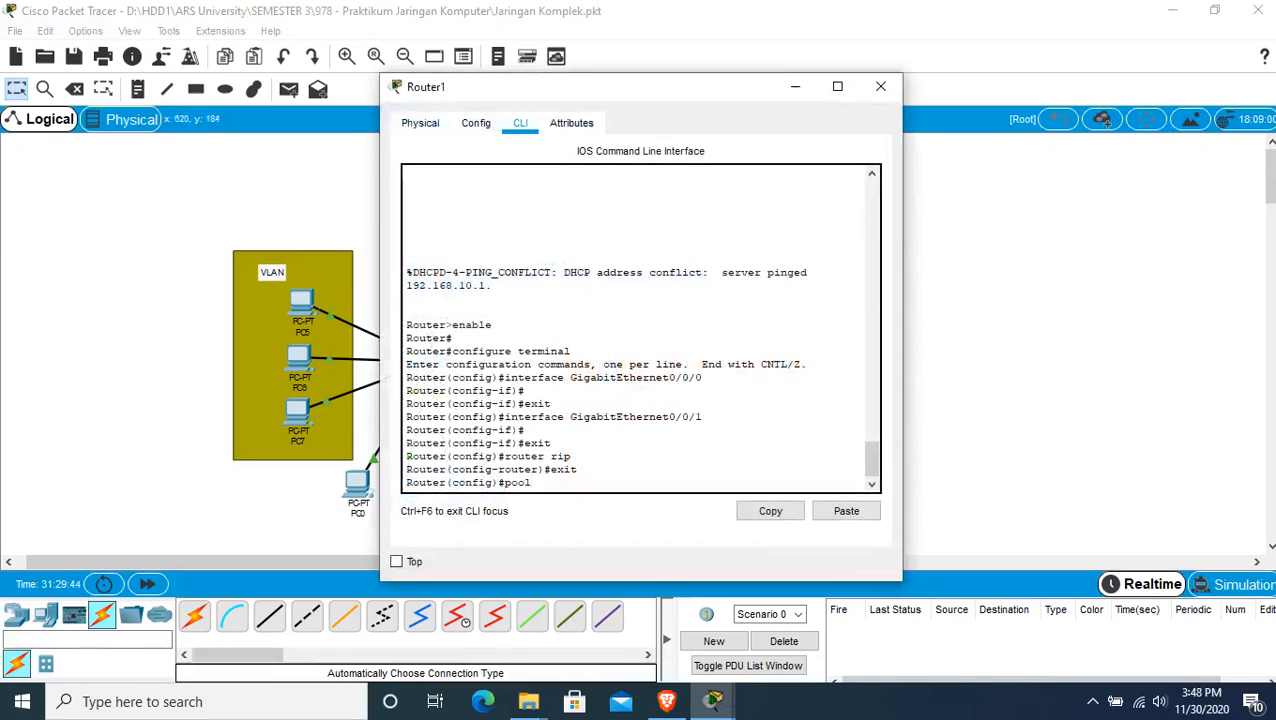
pyautogui.click(420, 123)
pyautogui.click(476, 123)
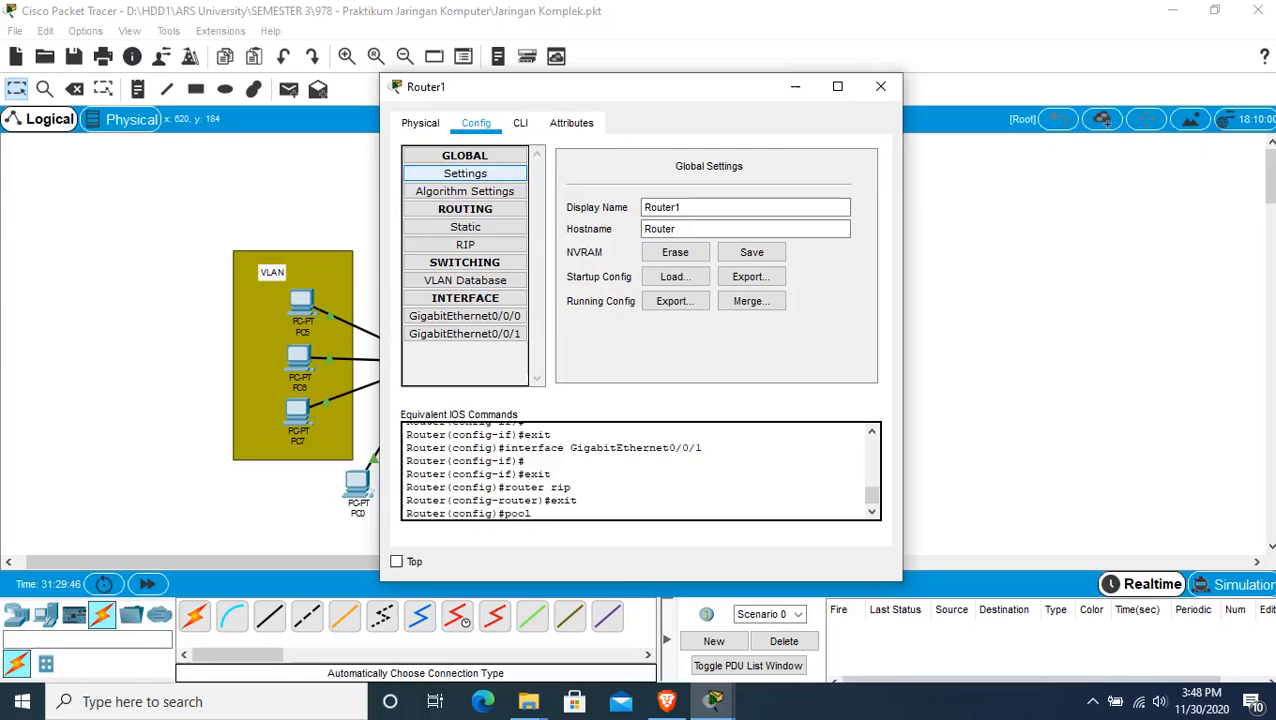
pyautogui.click(465, 316)
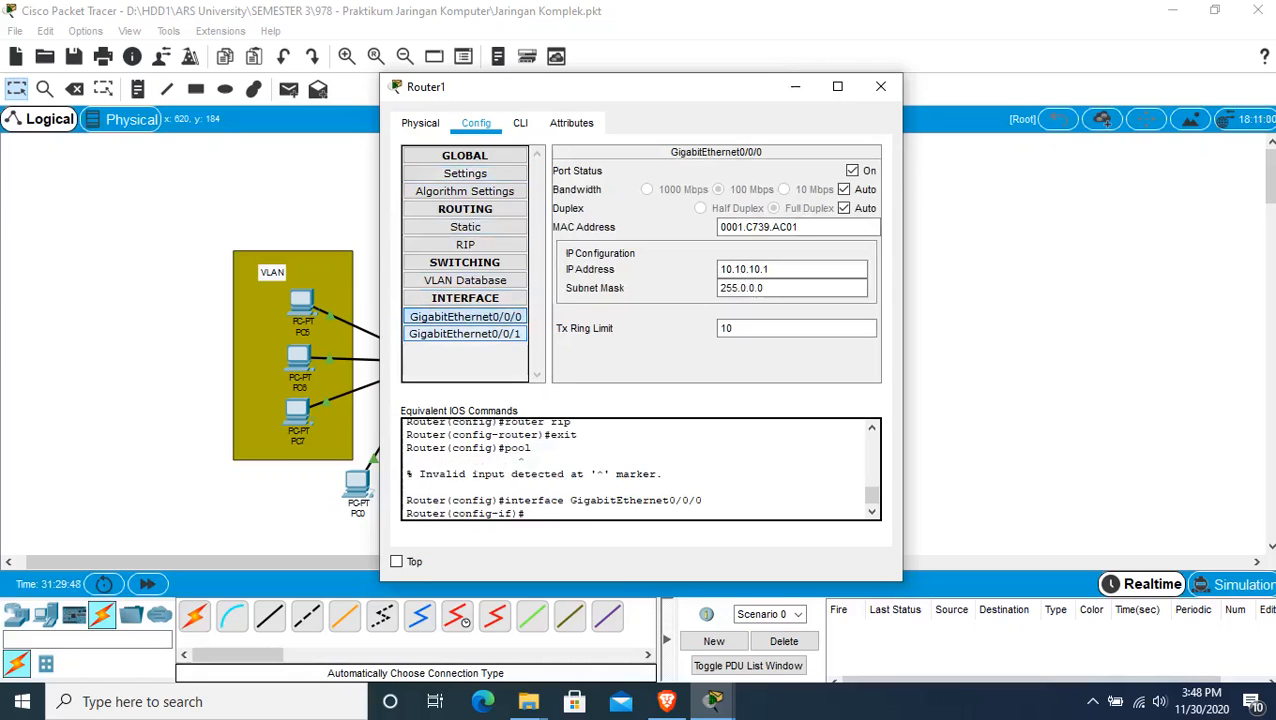
pyautogui.doubleClick(745, 269)
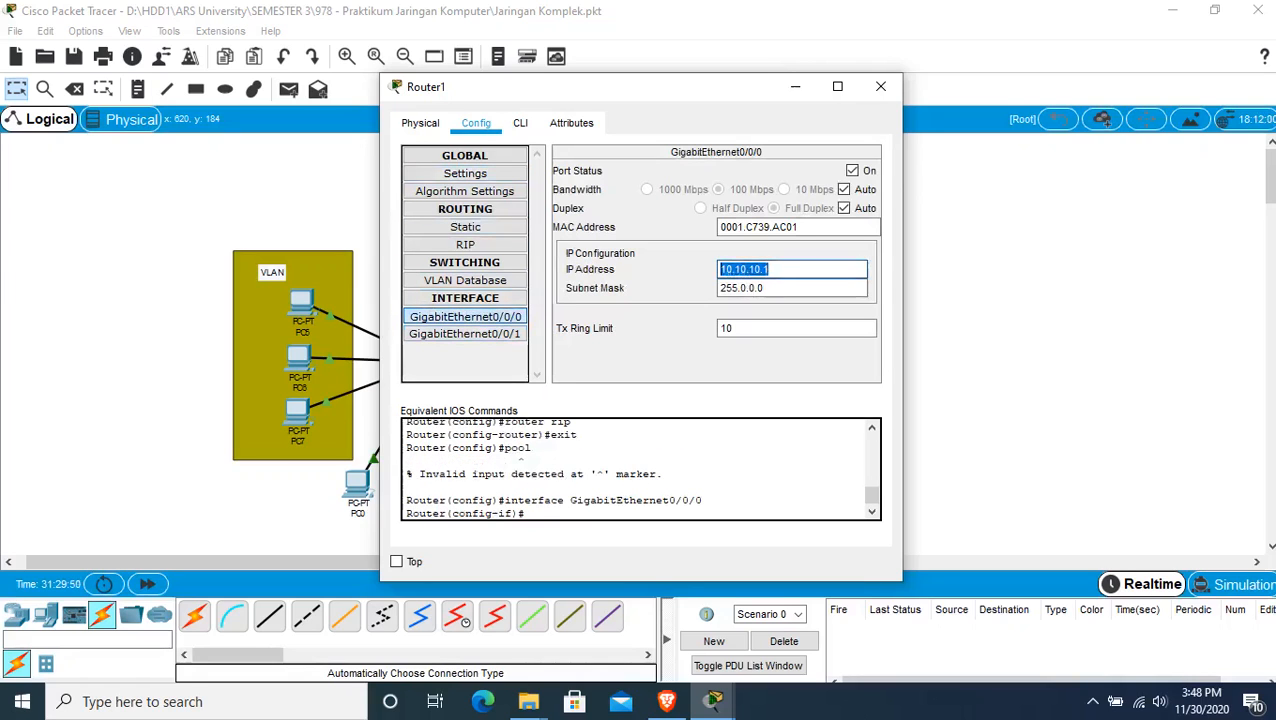
pyautogui.moveTo(620, 86); pyautogui.dragTo(843, 91)
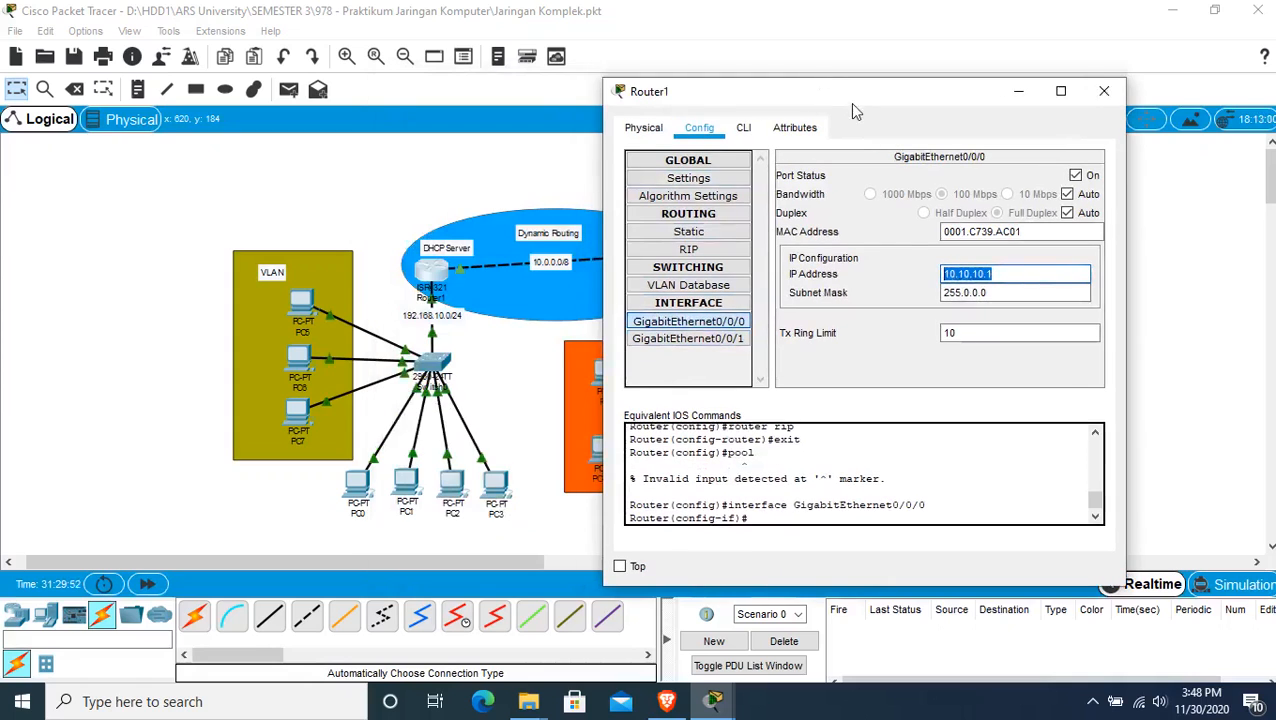
pyautogui.click(688, 339)
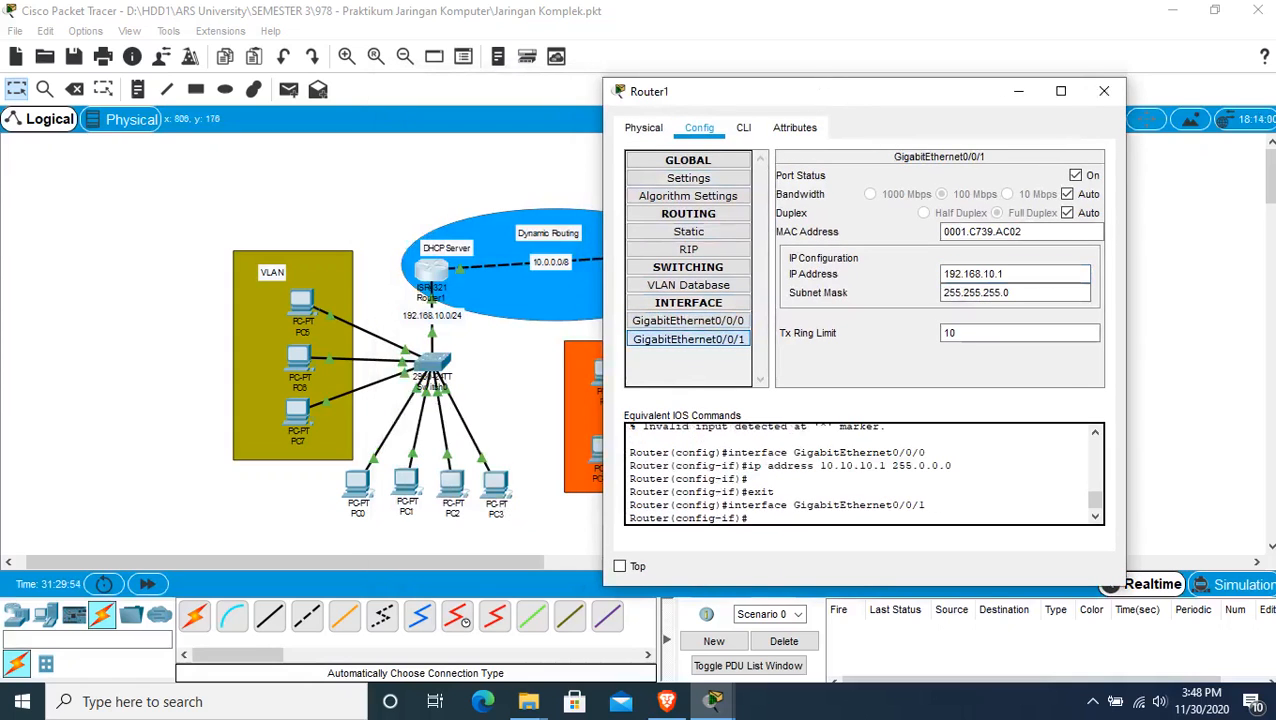
pyautogui.click(1104, 91)
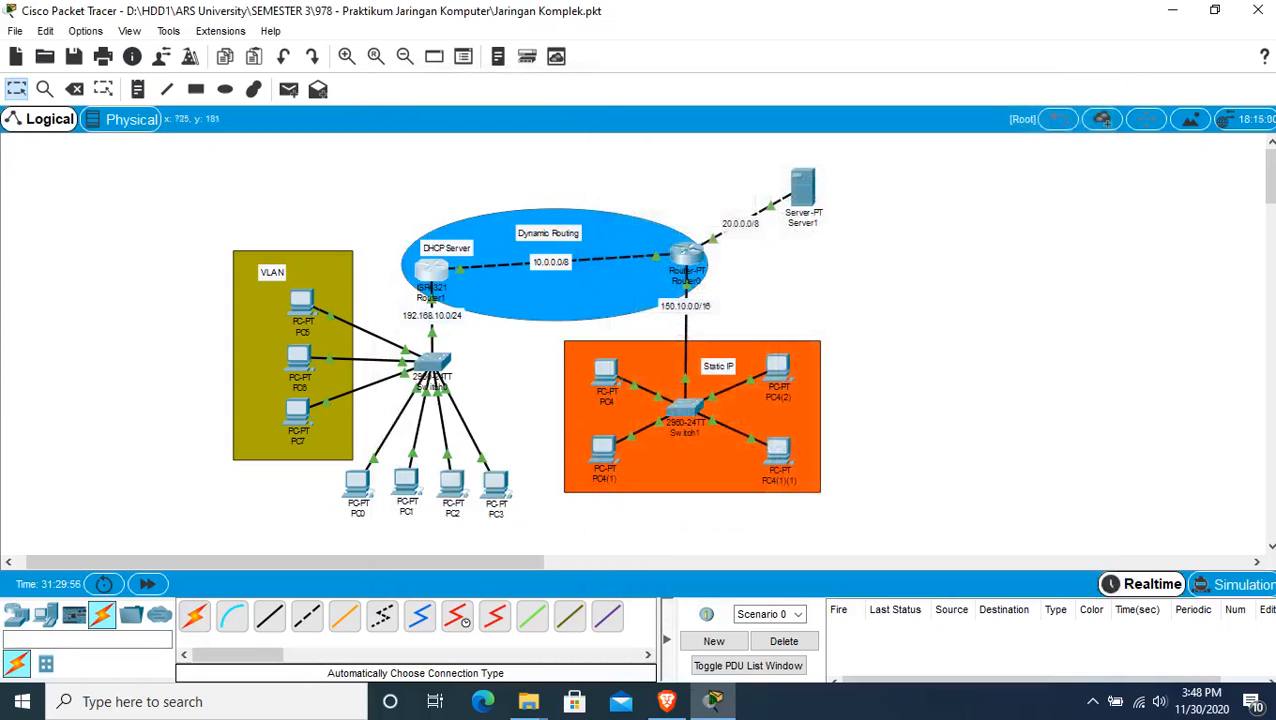
# Step: Review the network addresses listed in Router1's RIP routing configuration, and close the router's window
pyautogui.click(431, 270)
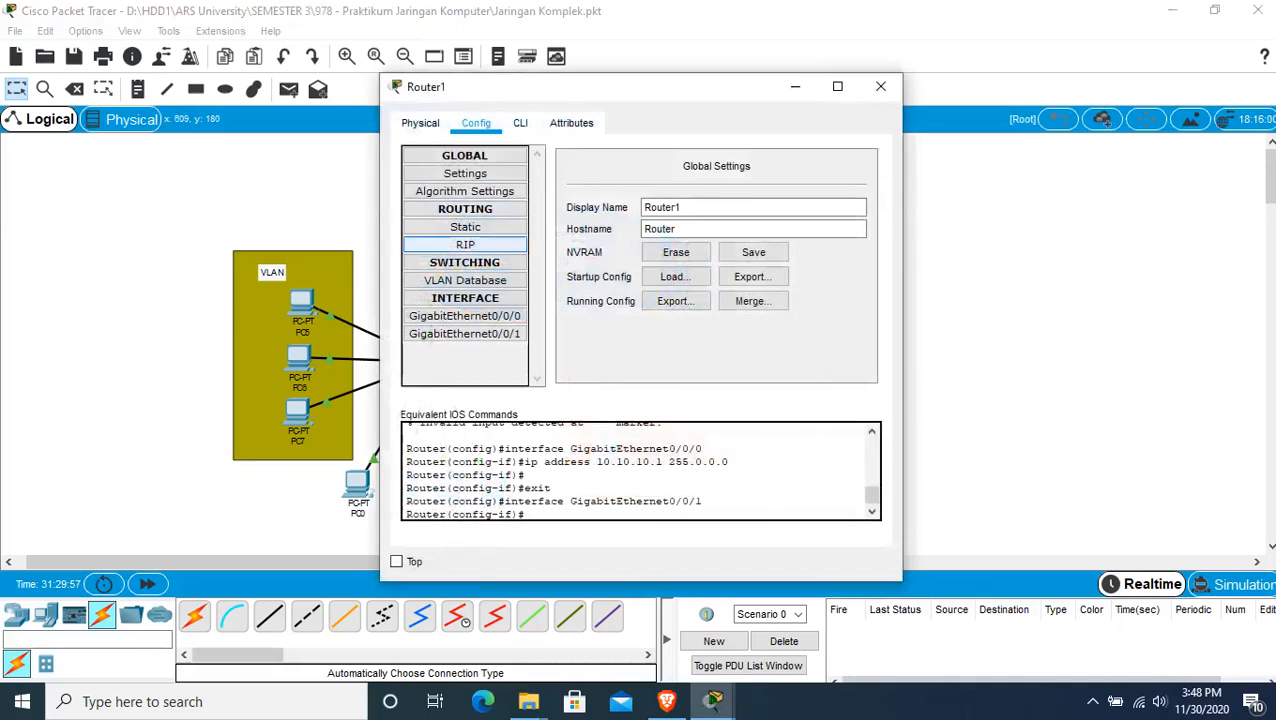
pyautogui.click(465, 245)
pyautogui.click(600, 245)
pyautogui.click(600, 273)
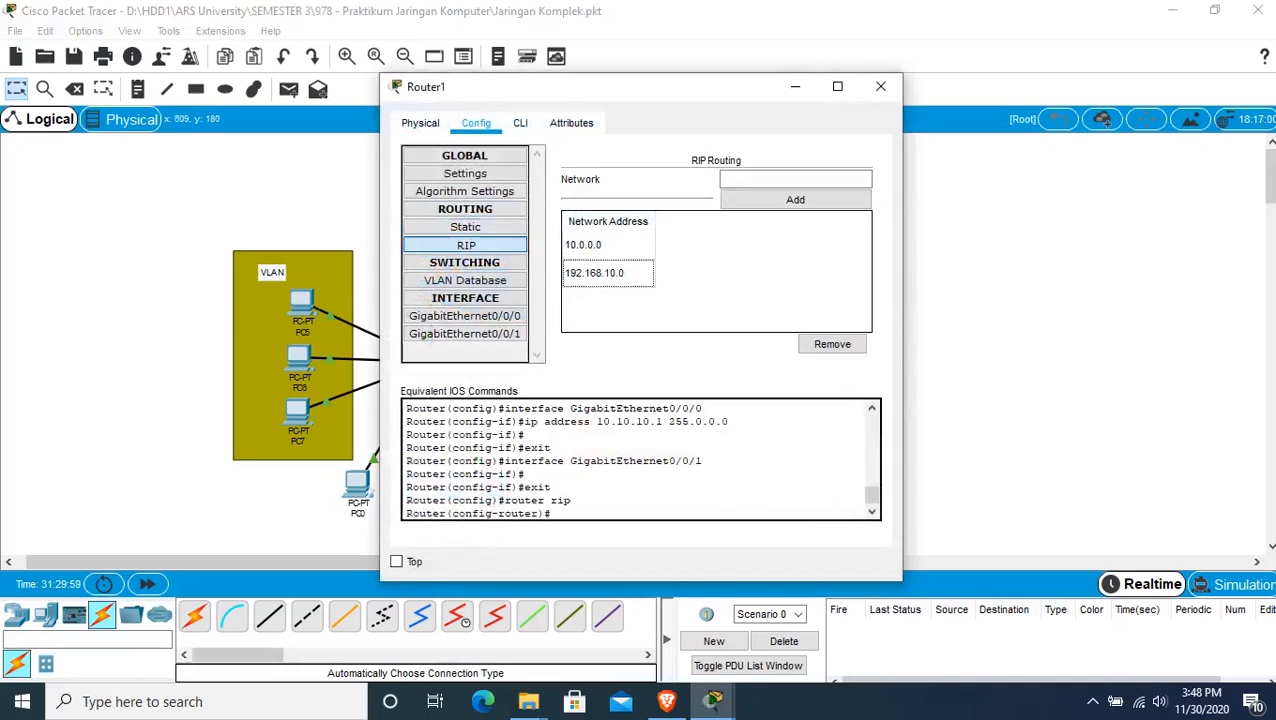
pyautogui.click(600, 245)
pyautogui.click(600, 273)
pyautogui.click(600, 245)
pyautogui.click(600, 273)
pyautogui.click(600, 245)
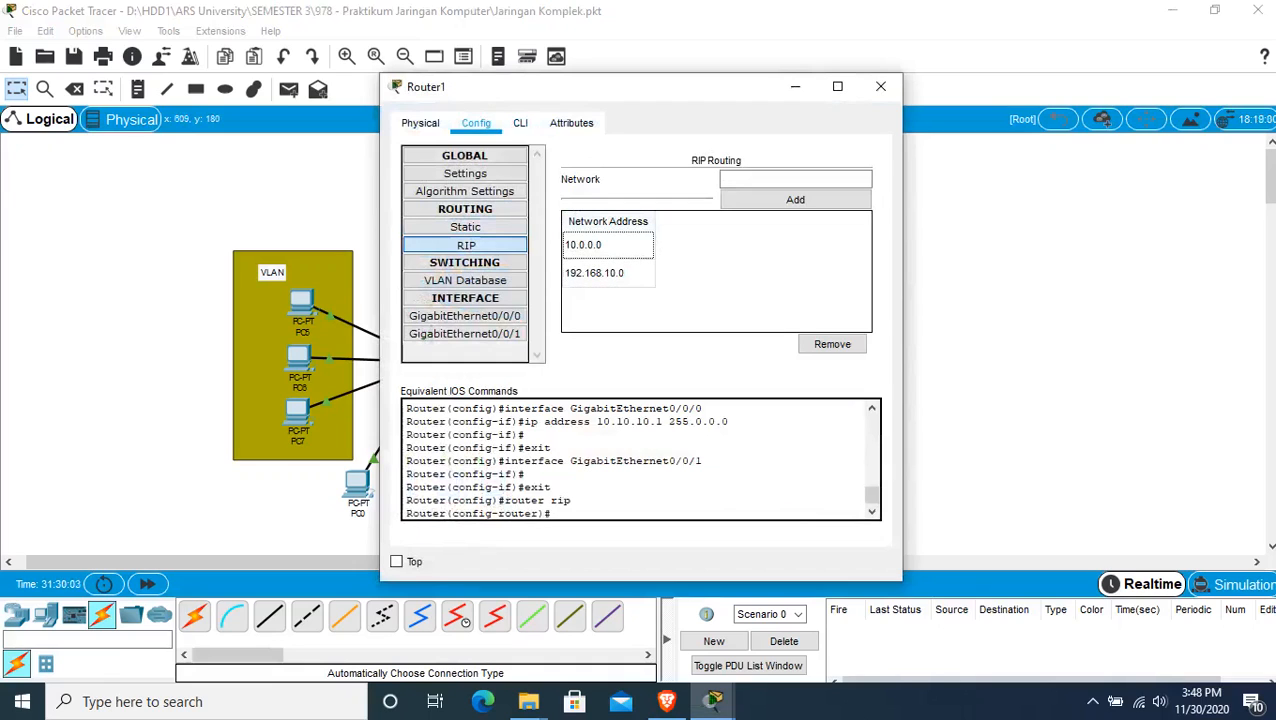
pyautogui.click(795, 179)
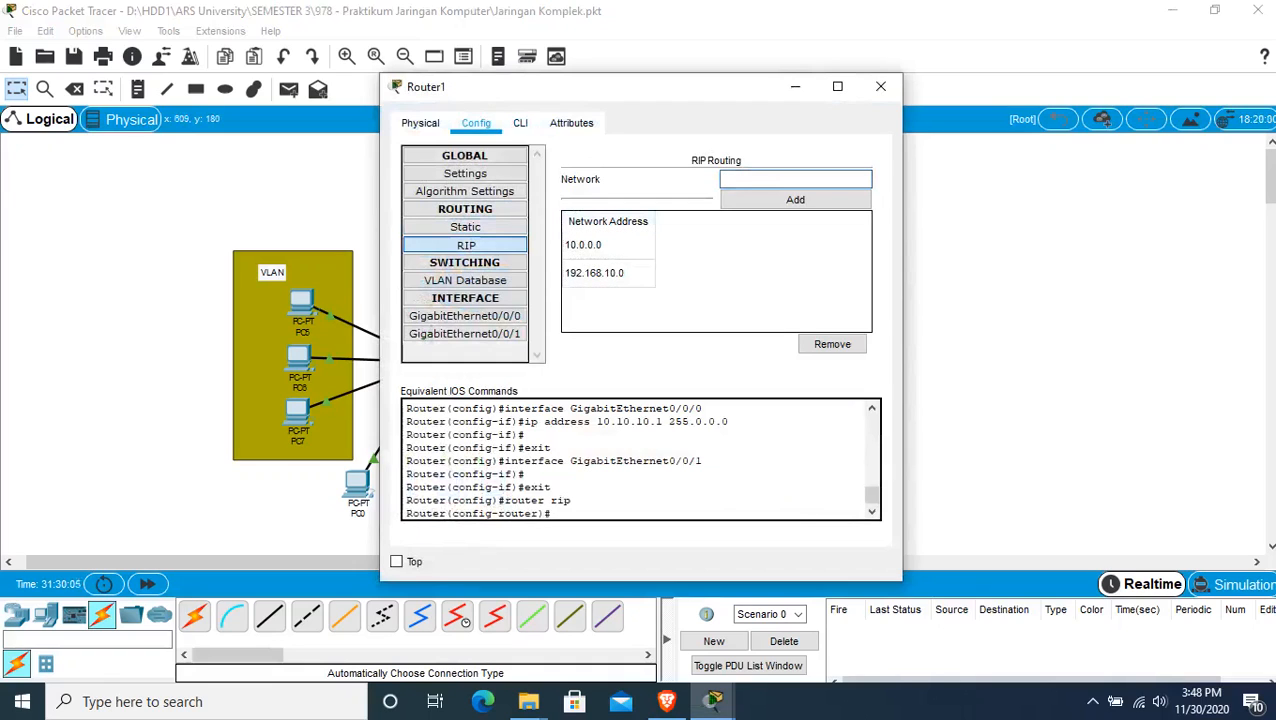
pyautogui.moveTo(608, 87); pyautogui.dragTo(748, 70)
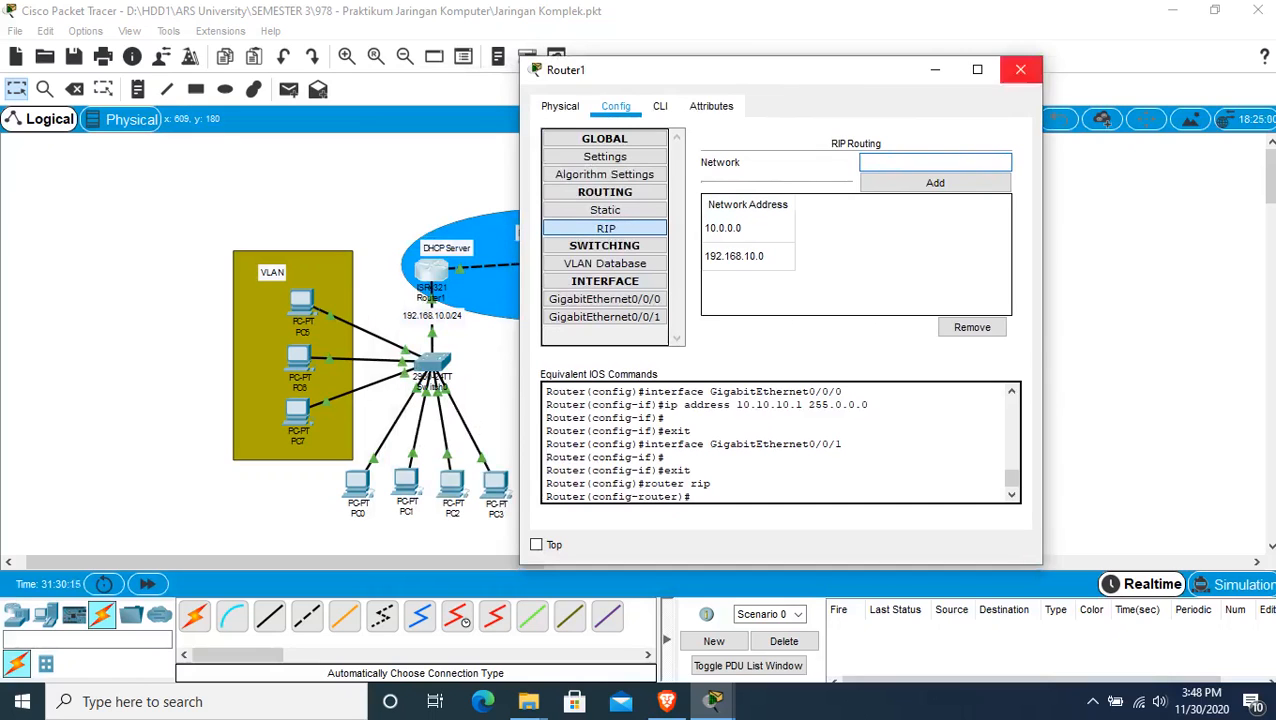
pyautogui.click(1020, 69)
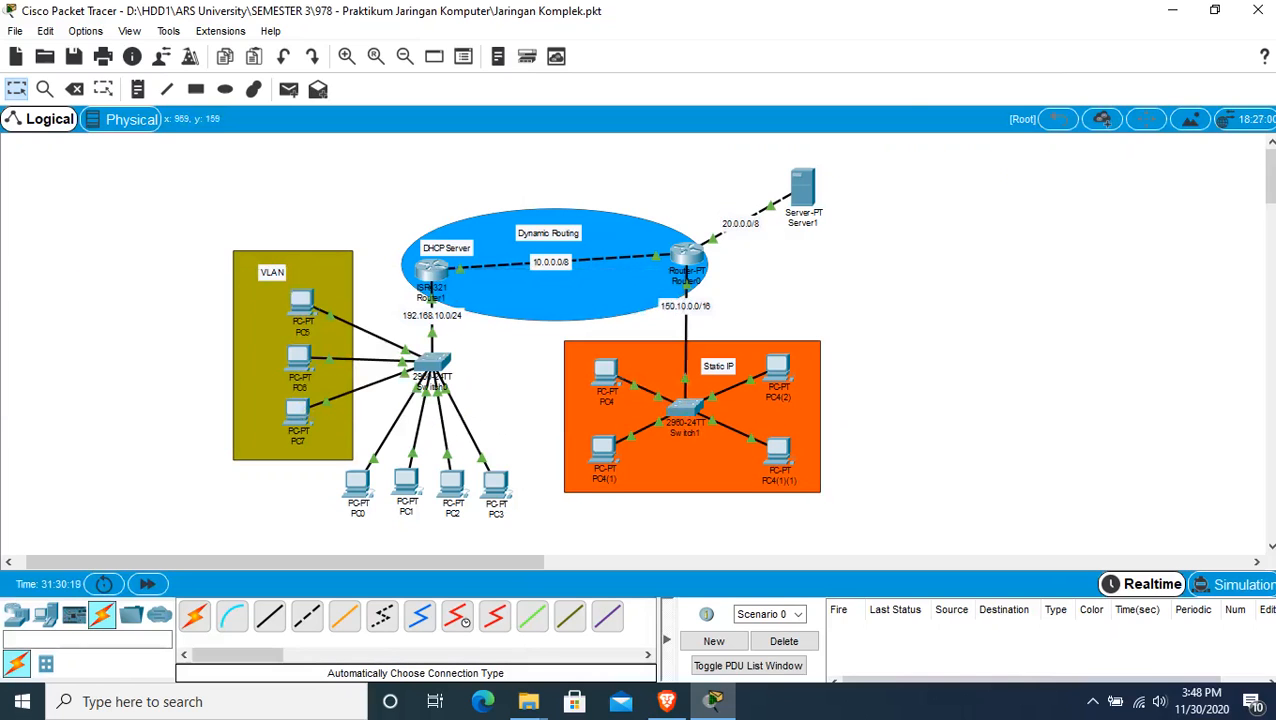
# Step: Review the IP settings of Router0's FastEthernet0/0, FastEthernet1/0 and Ethernet6/0 interfaces
pyautogui.click(687, 262)
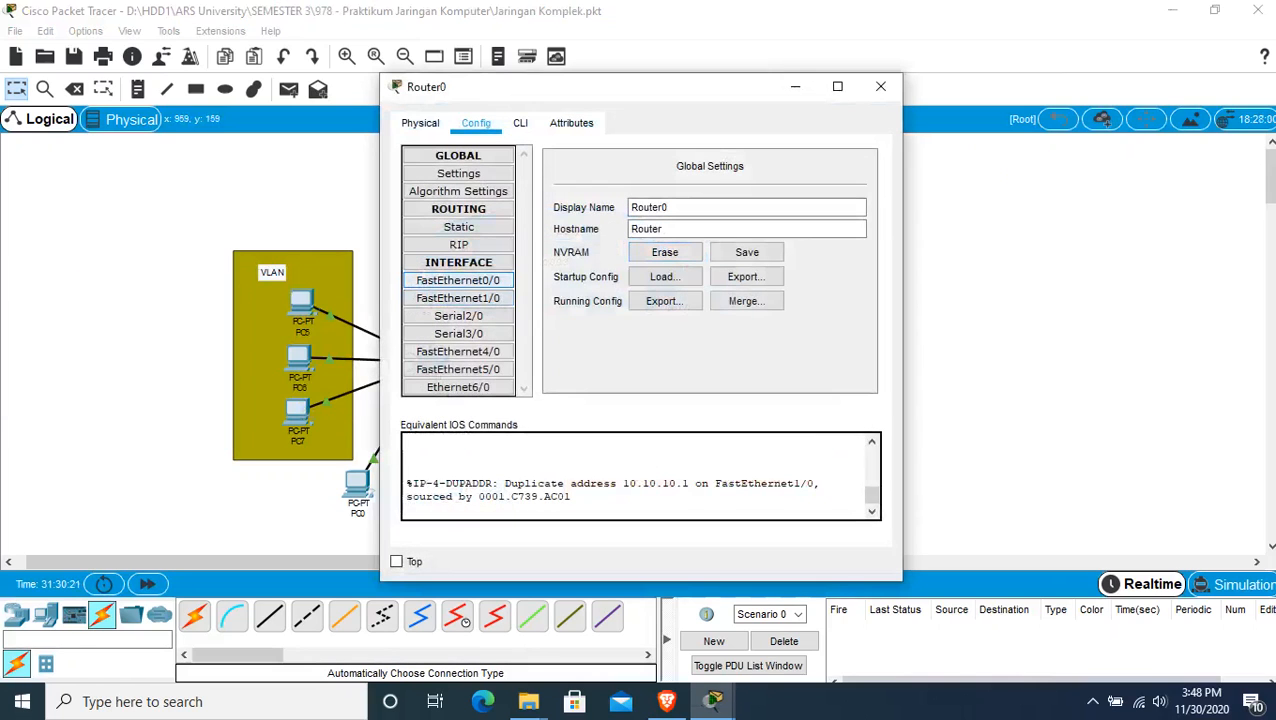
pyautogui.click(440, 280)
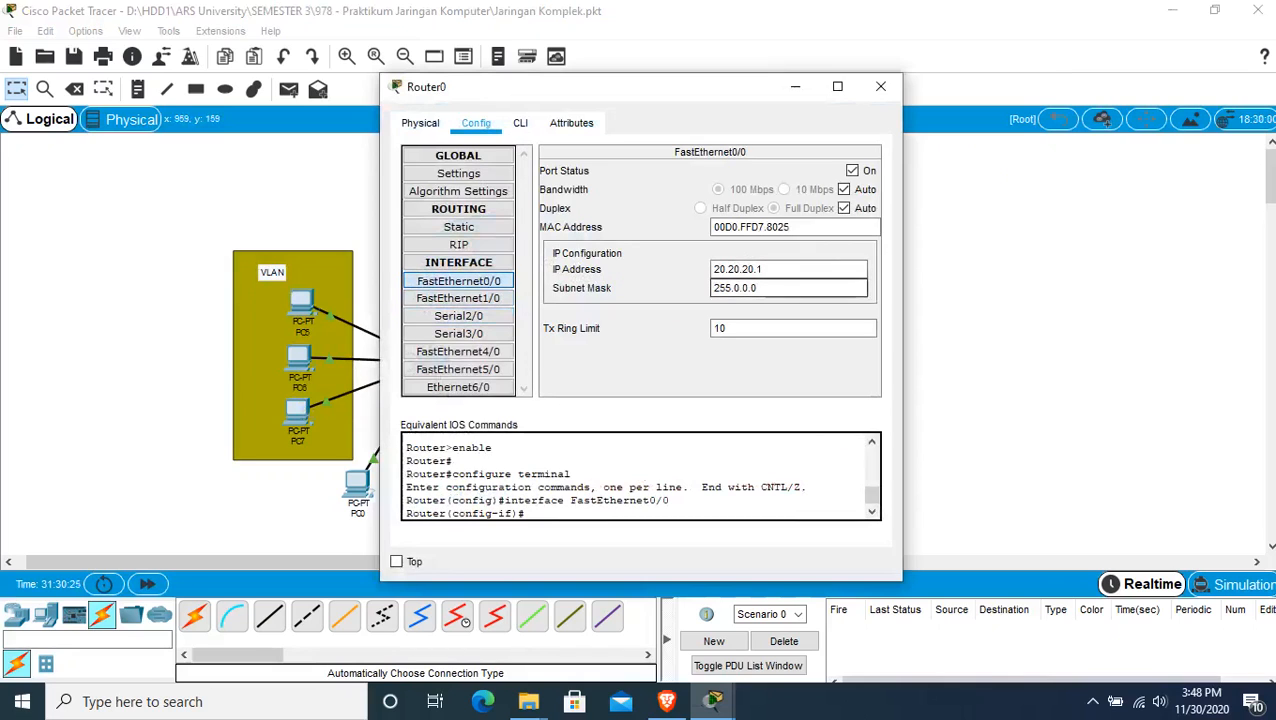
pyautogui.click(764, 269)
pyautogui.moveTo(765, 269); pyautogui.dragTo(708, 269)
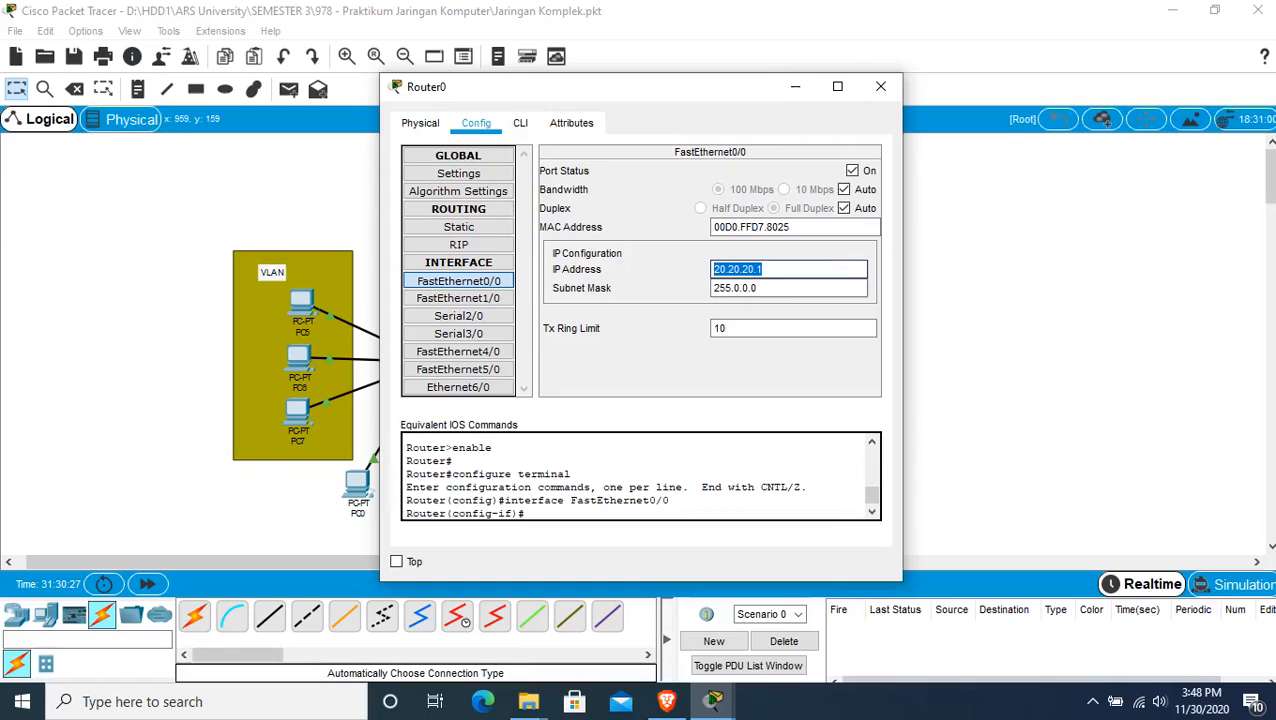
pyautogui.click(766, 269)
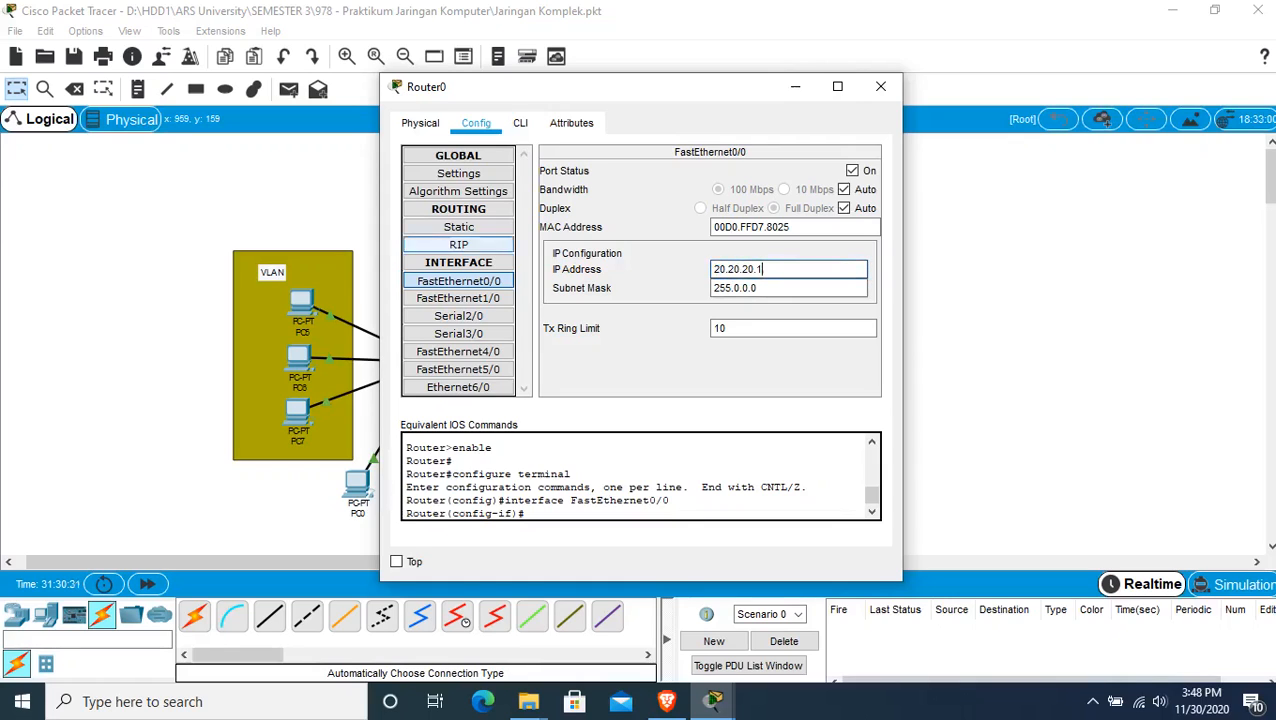
pyautogui.click(458, 298)
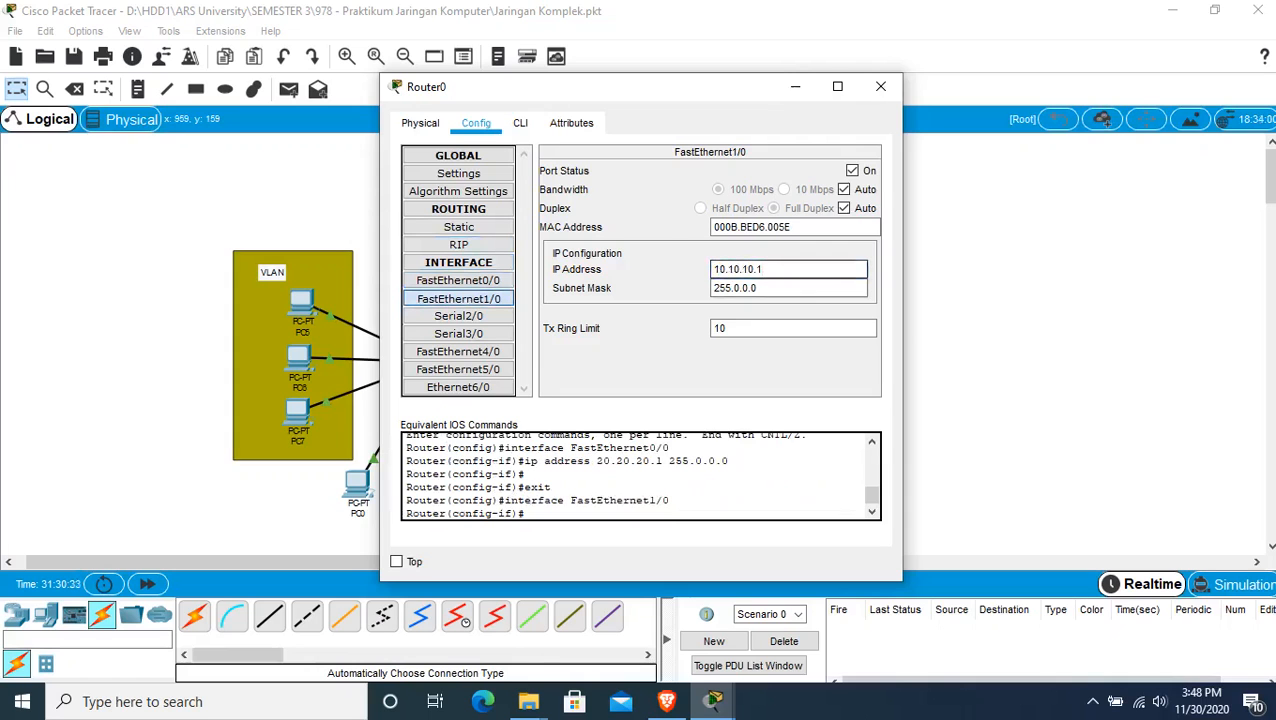
pyautogui.moveTo(637, 93); pyautogui.dragTo(875, 91)
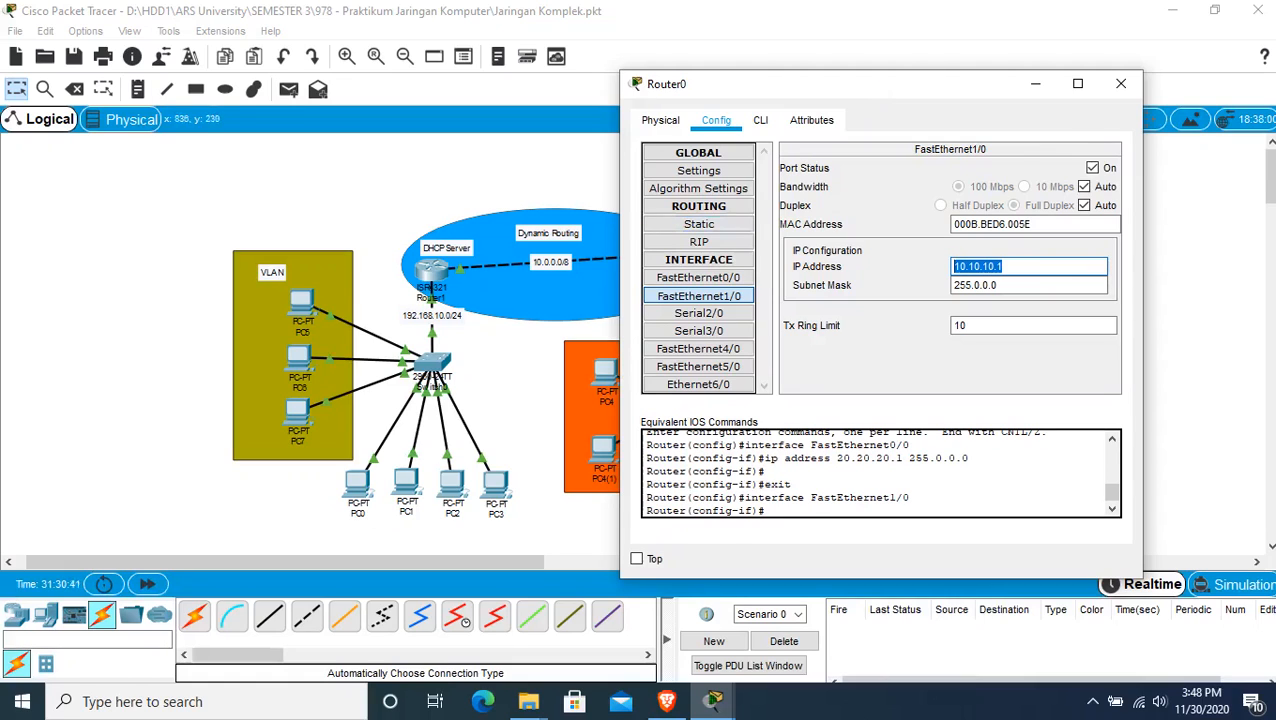
pyautogui.moveTo(918, 89); pyautogui.dragTo(834, 54)
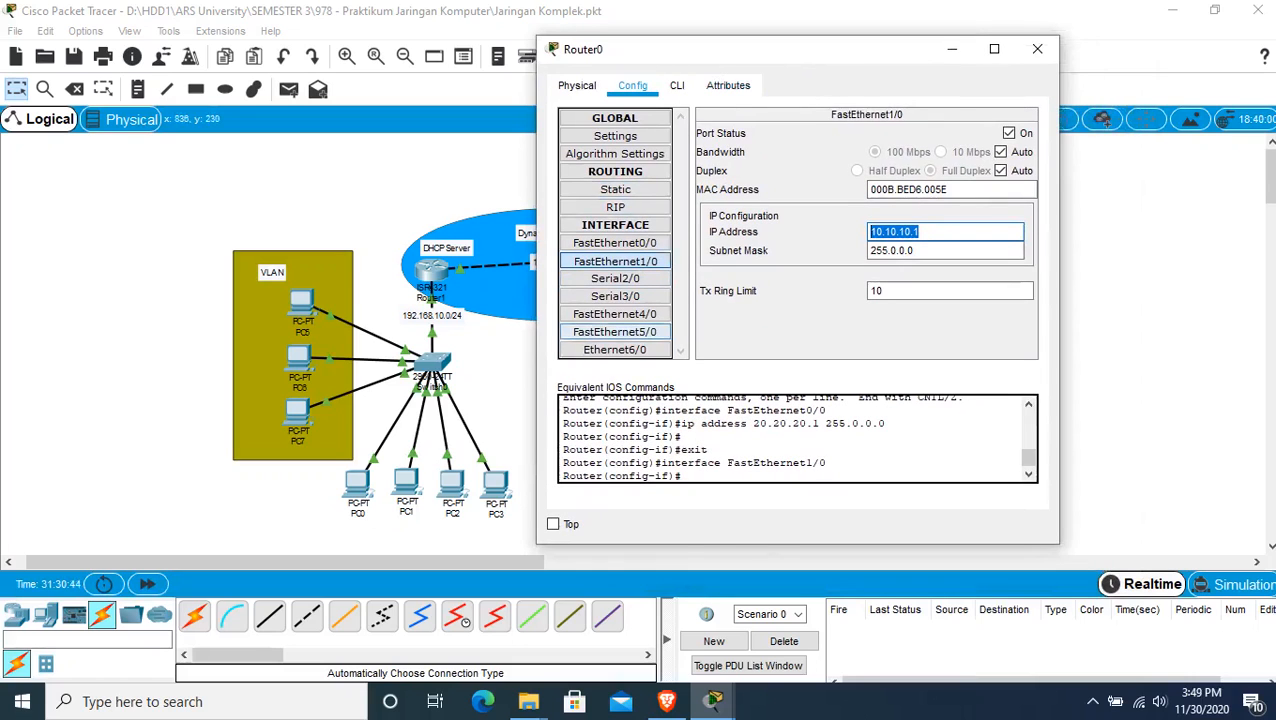
pyautogui.click(615, 350)
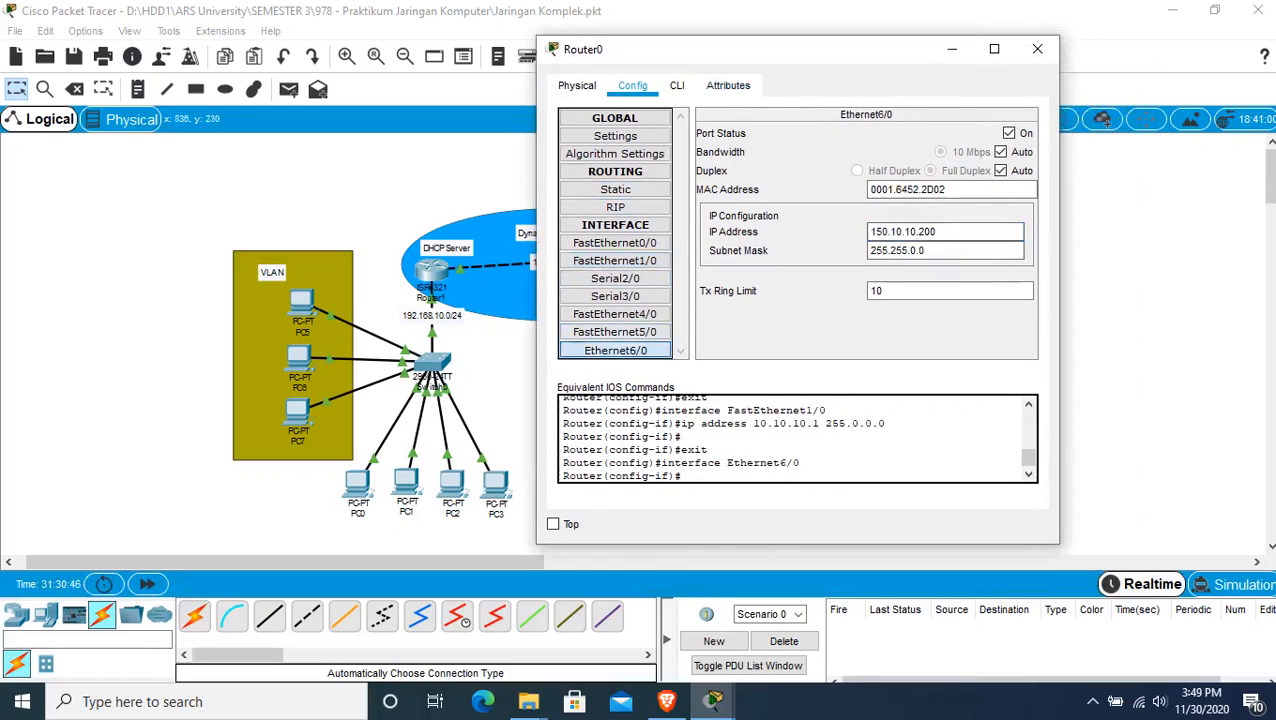
pyautogui.moveTo(940, 232); pyautogui.dragTo(864, 232)
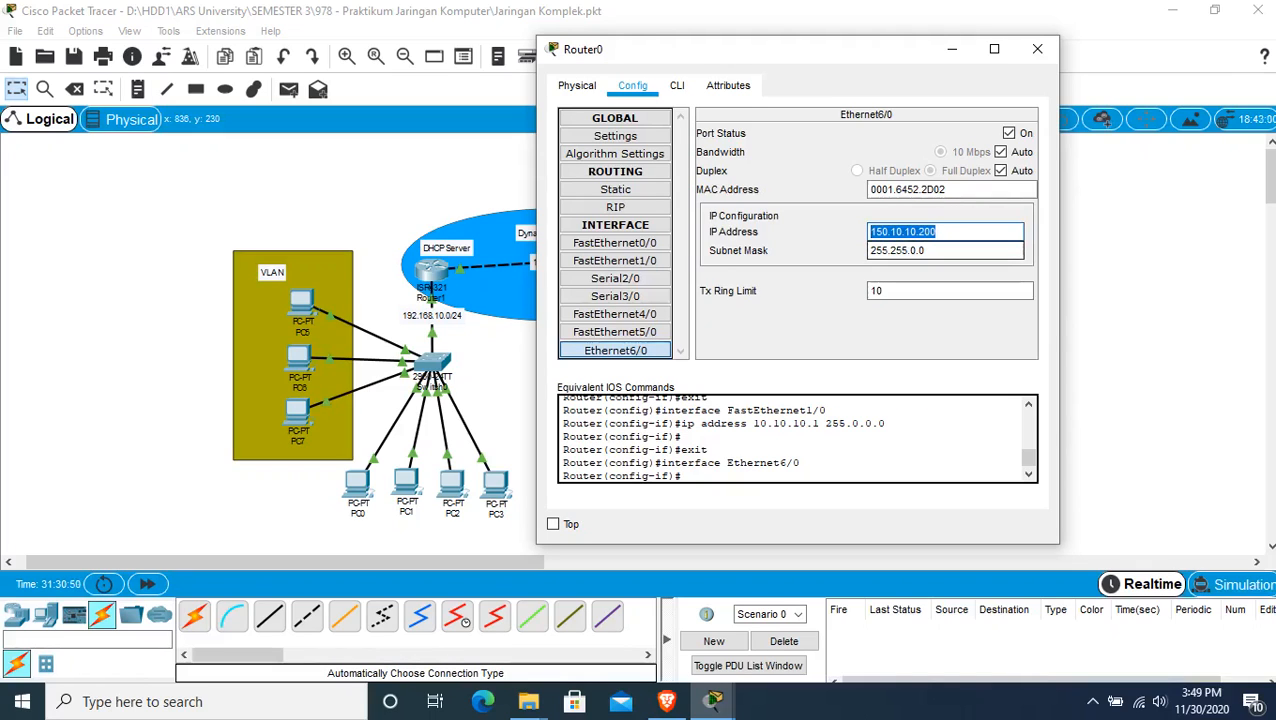
pyautogui.click(1037, 49)
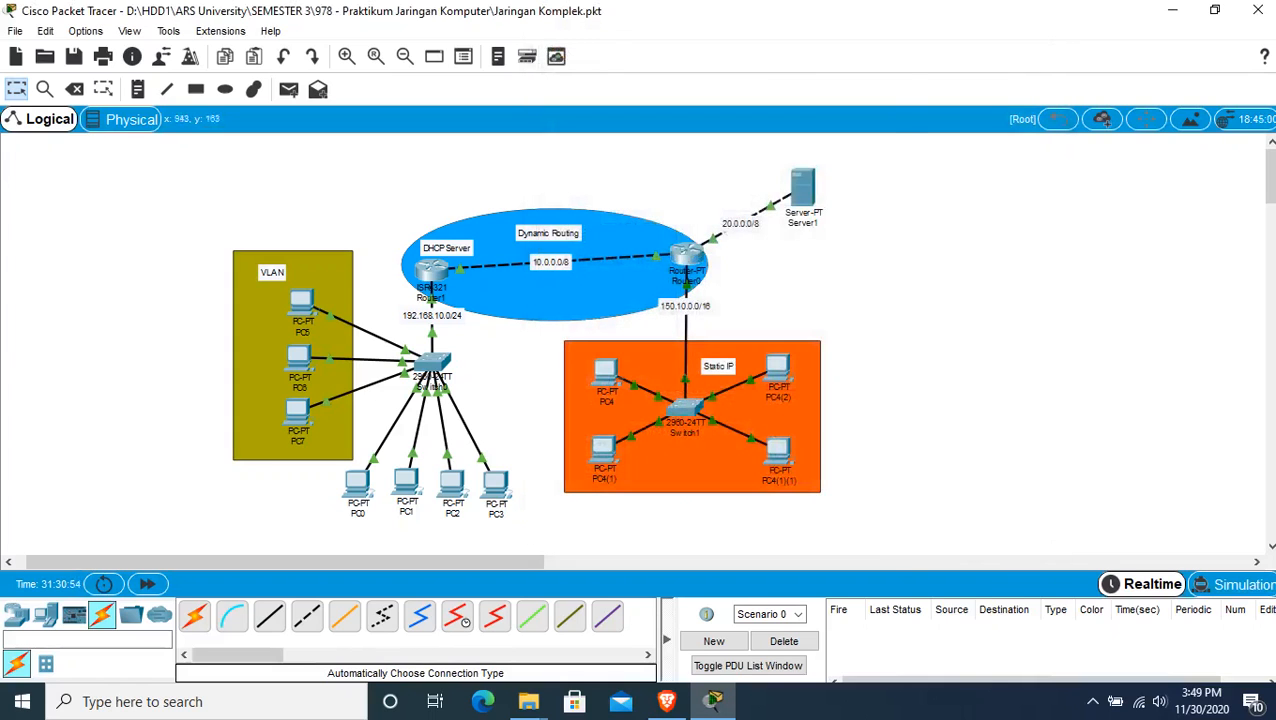
# Step: Compare the network addresses in Router0's RIP routing configuration with the networks labelled in the topology
pyautogui.click(688, 262)
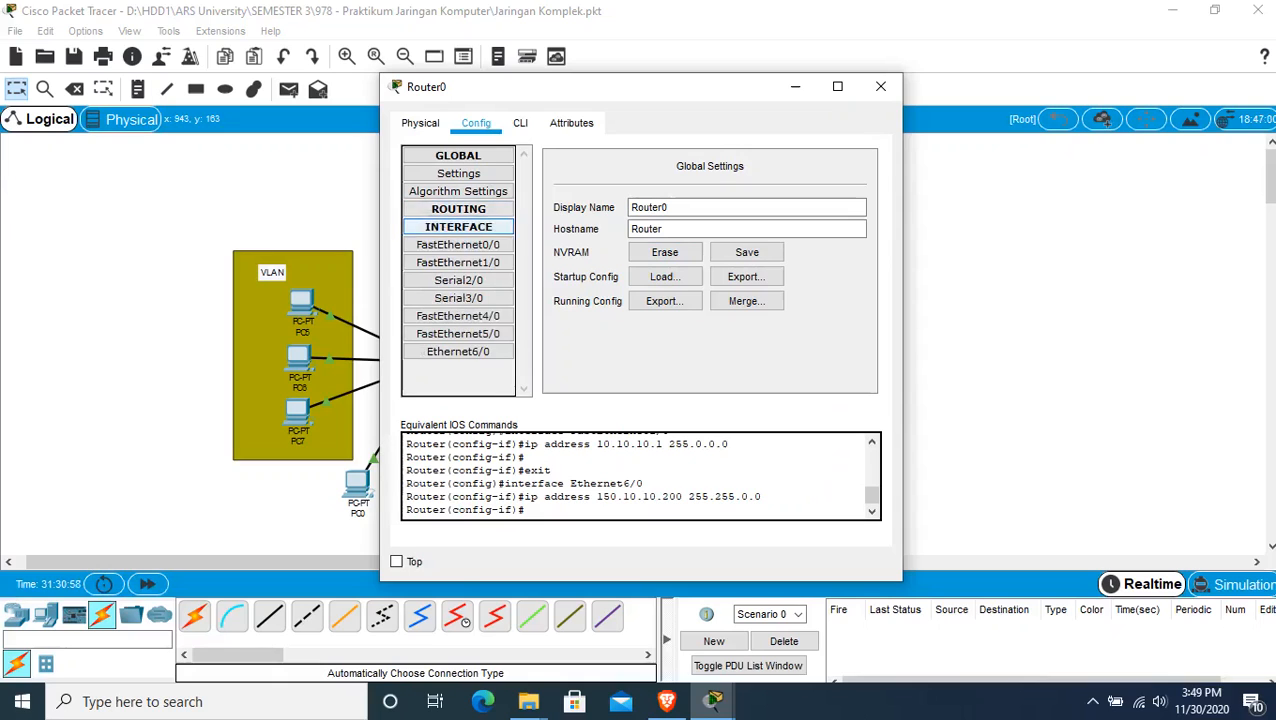
pyautogui.click(458, 245)
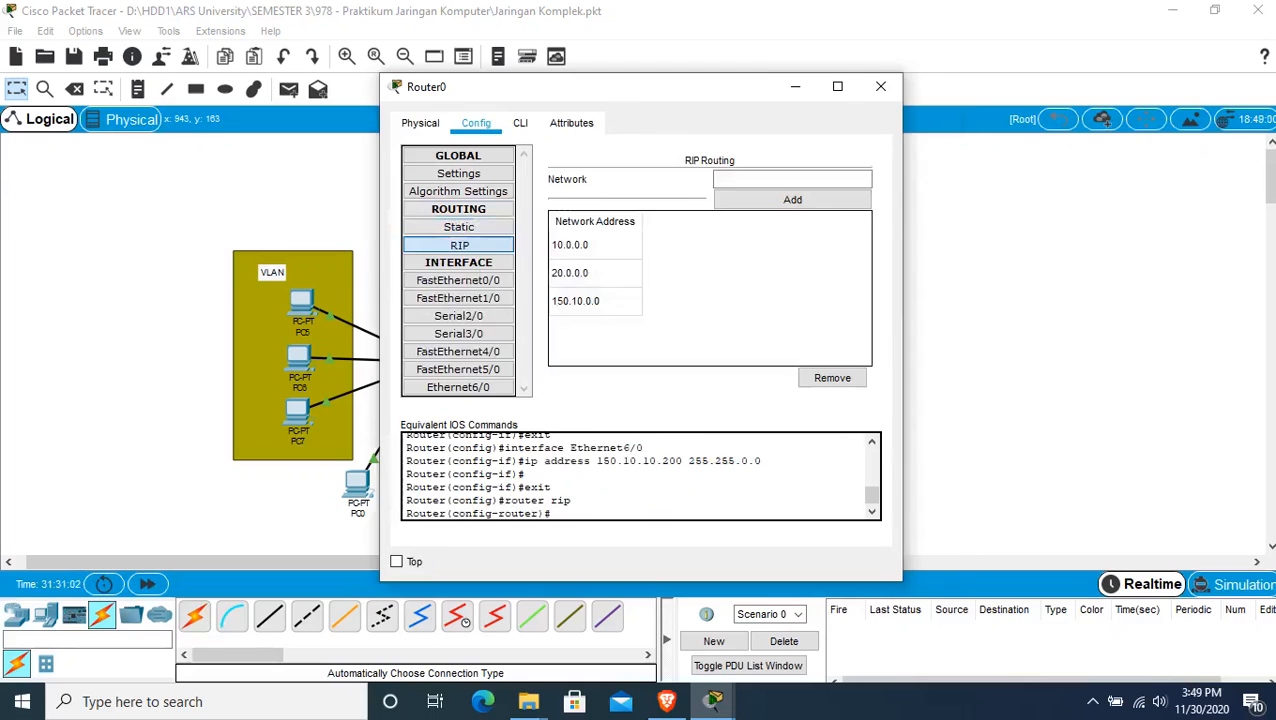
pyautogui.moveTo(637, 96); pyautogui.dragTo(1050, 125)
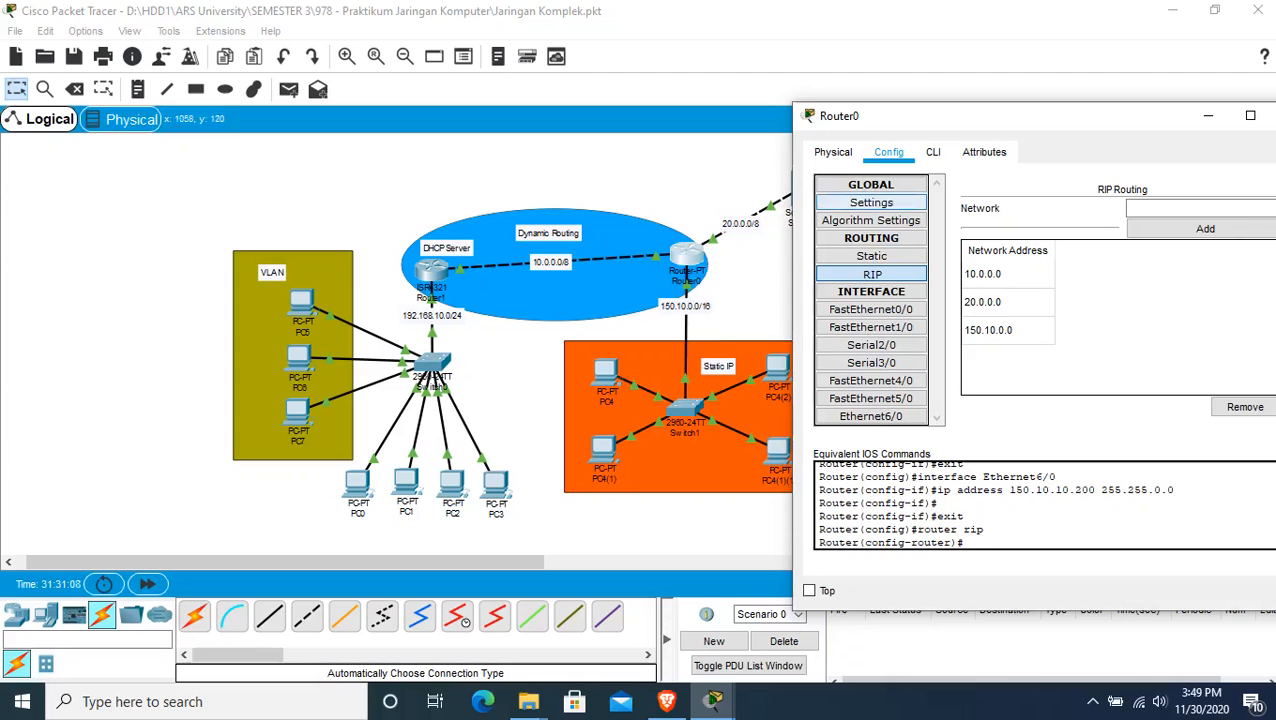
pyautogui.click(1008, 302)
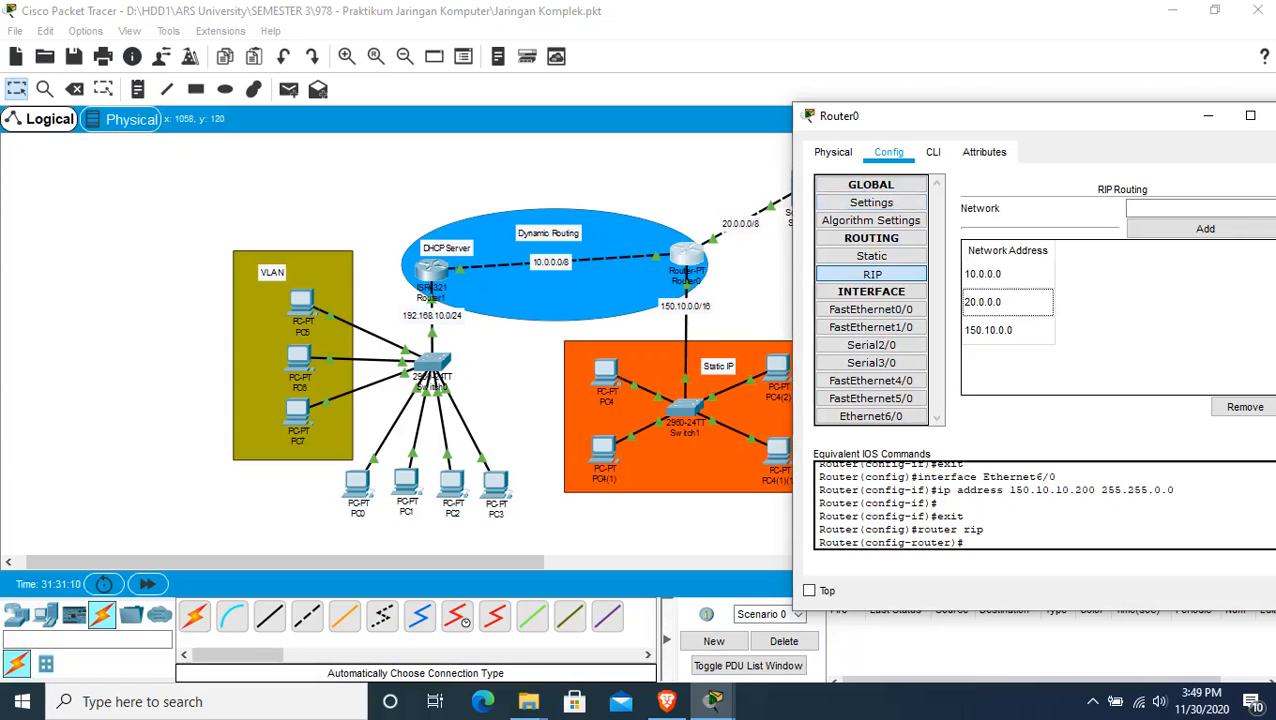
pyautogui.moveTo(1032, 124); pyautogui.dragTo(365, 208)
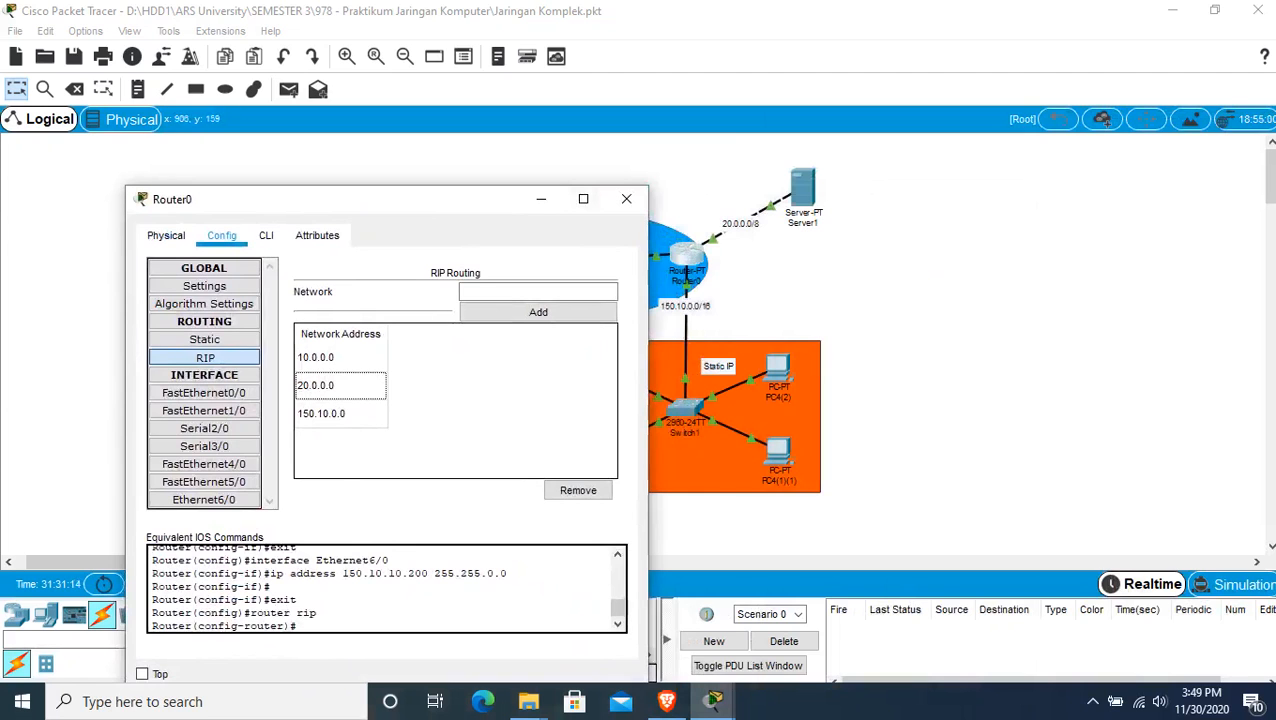
pyautogui.click(338, 413)
pyautogui.moveTo(347, 198); pyautogui.dragTo(1106, 174)
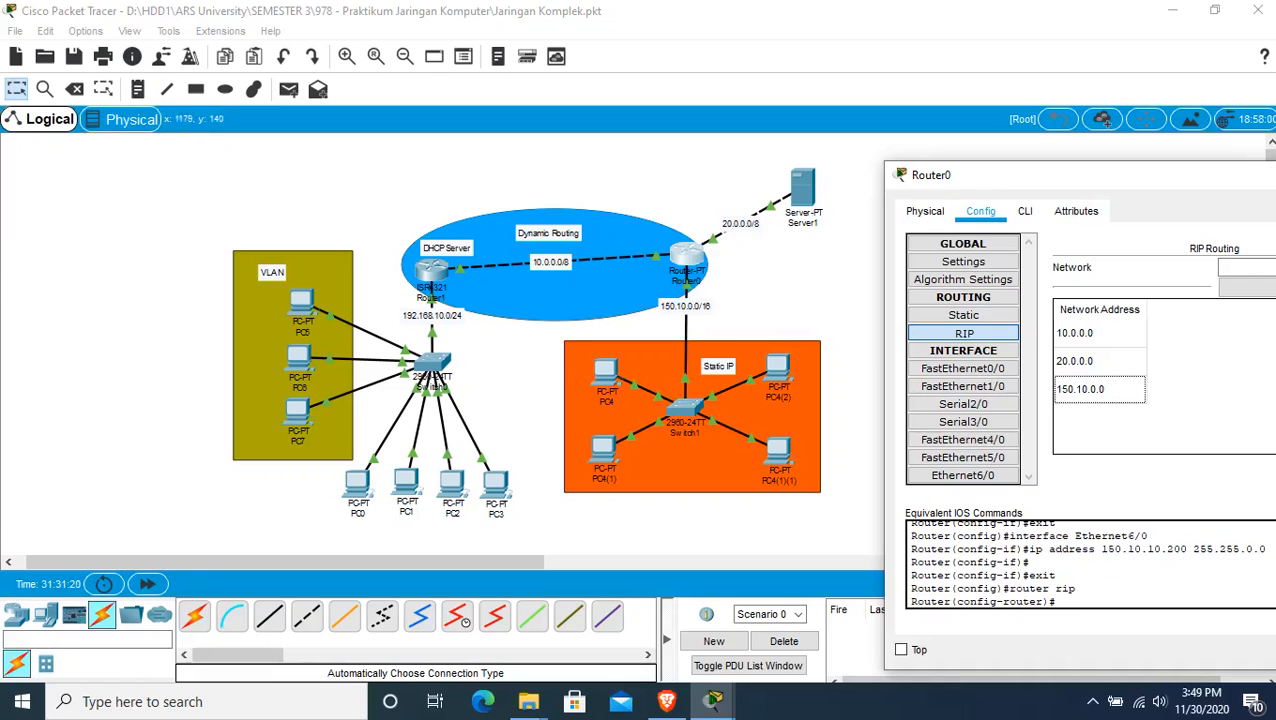
pyautogui.moveTo(1000, 175); pyautogui.dragTo(670, 162)
pyautogui.click(1073, 163)
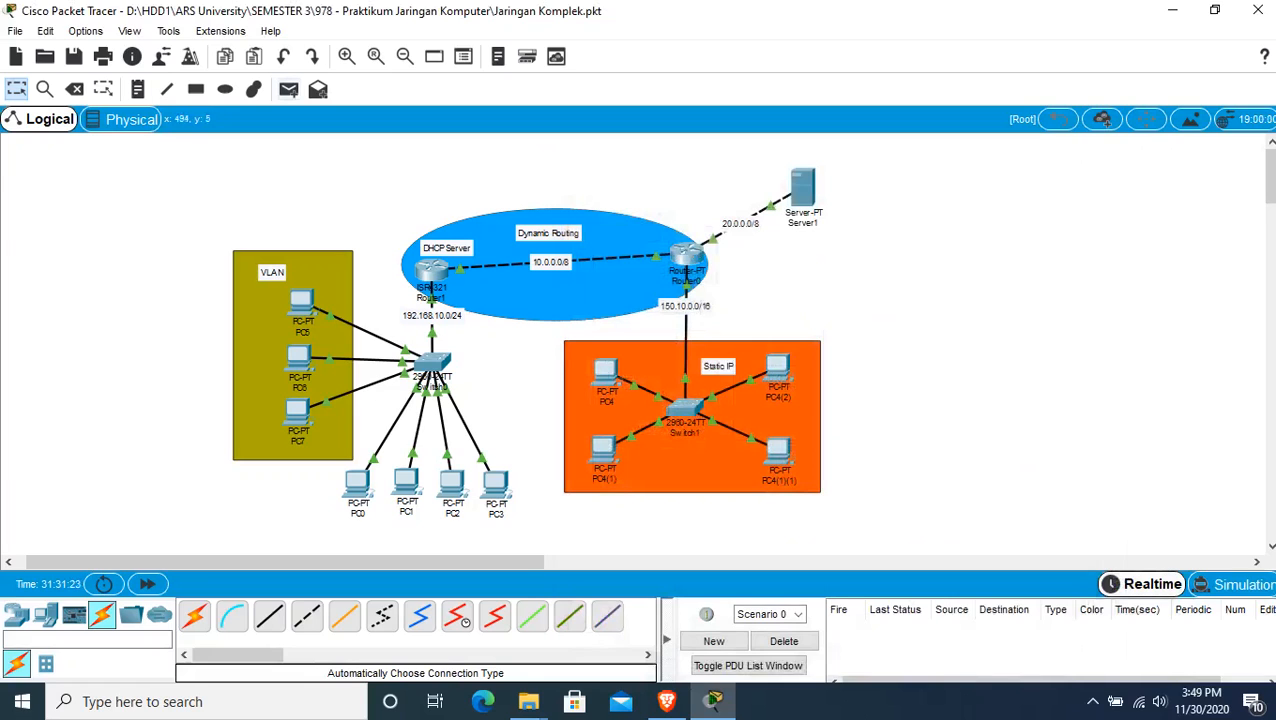
# Step: Send a simple PDU from Router1 to Router0 to test the connection between the routers
pyautogui.click(289, 89)
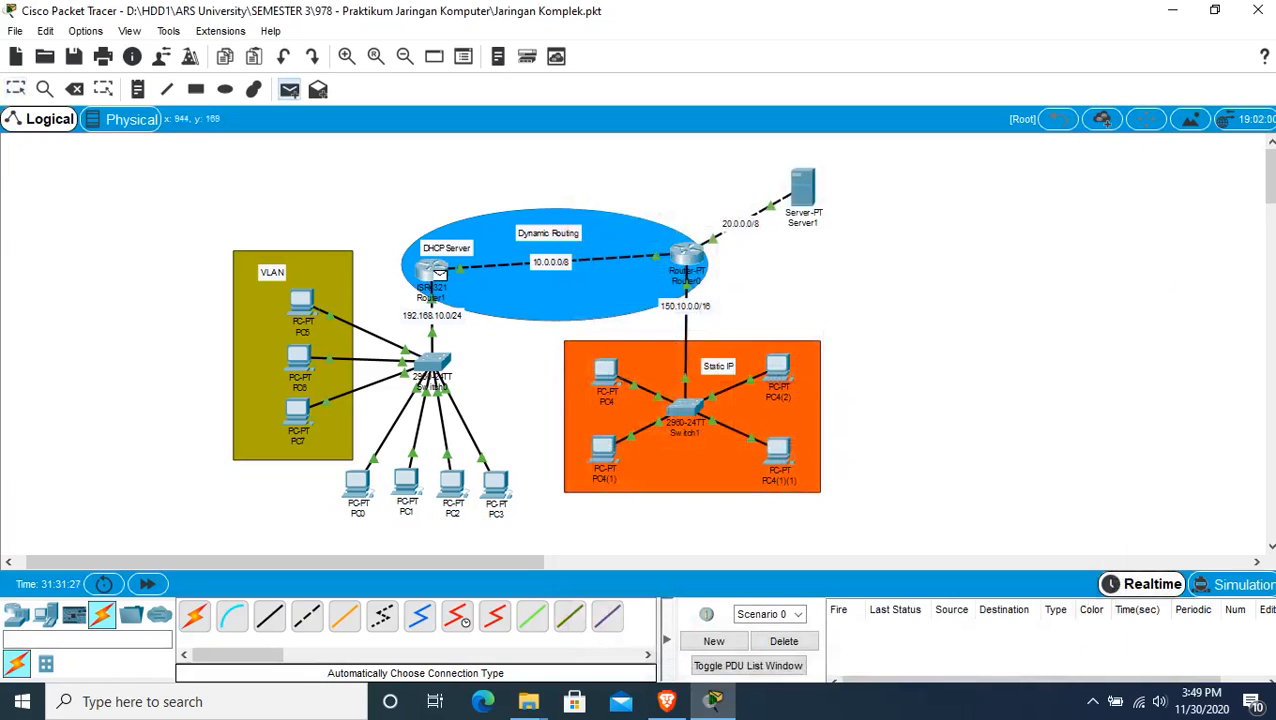
pyautogui.click(434, 268)
pyautogui.click(686, 258)
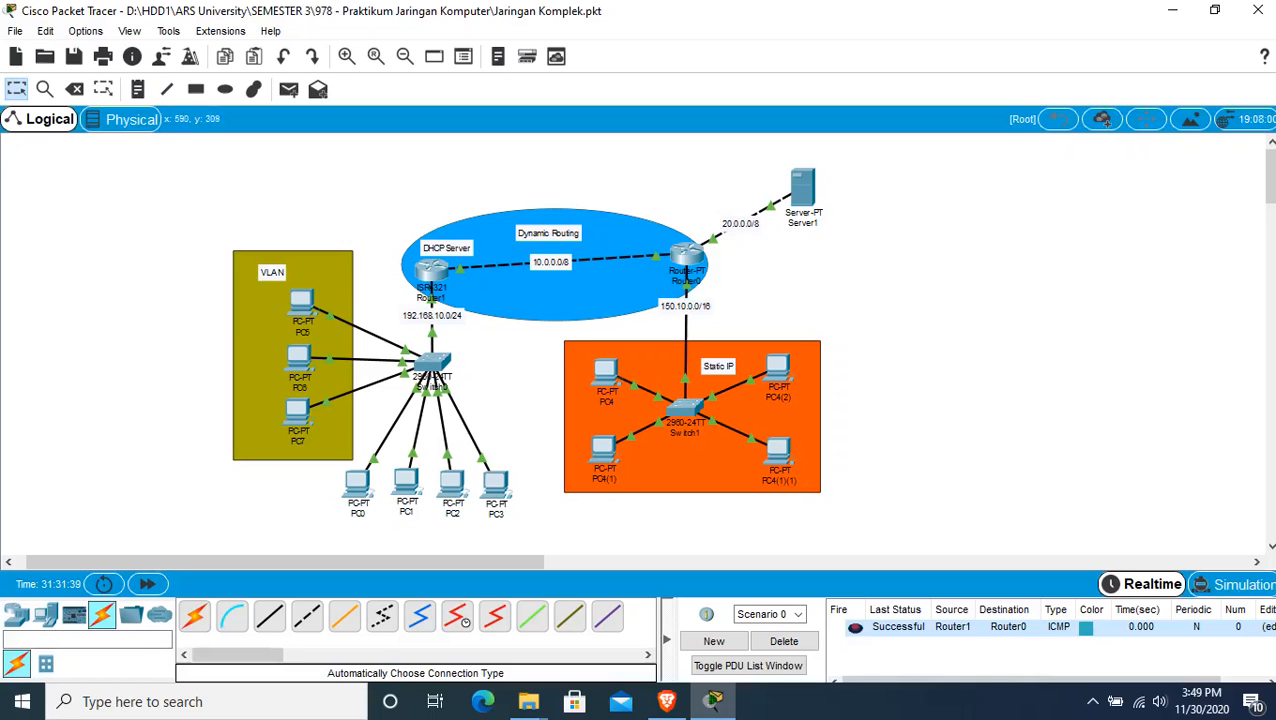
# Step: Review Router1's GigabitEthernet0/0/0 and GigabitEthernet0/0/1 IP settings and its RIP network list, and close the router's window
pyautogui.click(432, 271)
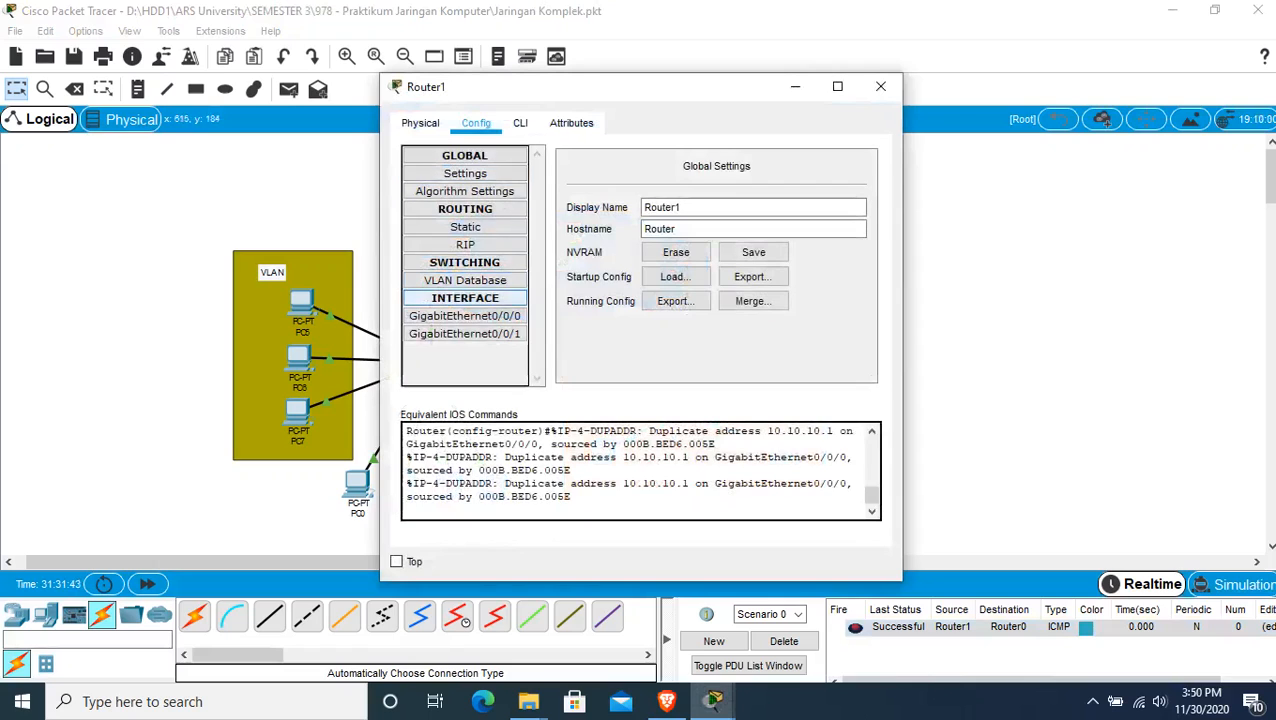
pyautogui.click(465, 316)
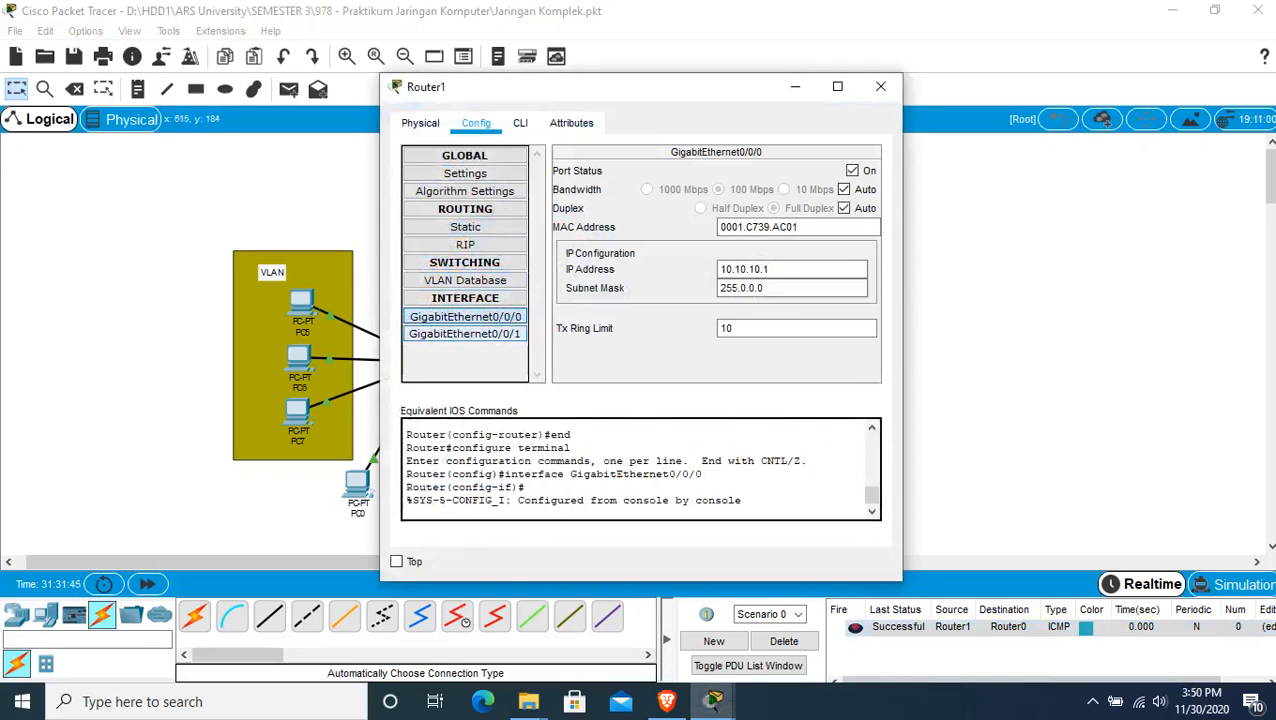
pyautogui.click(465, 334)
pyautogui.click(465, 316)
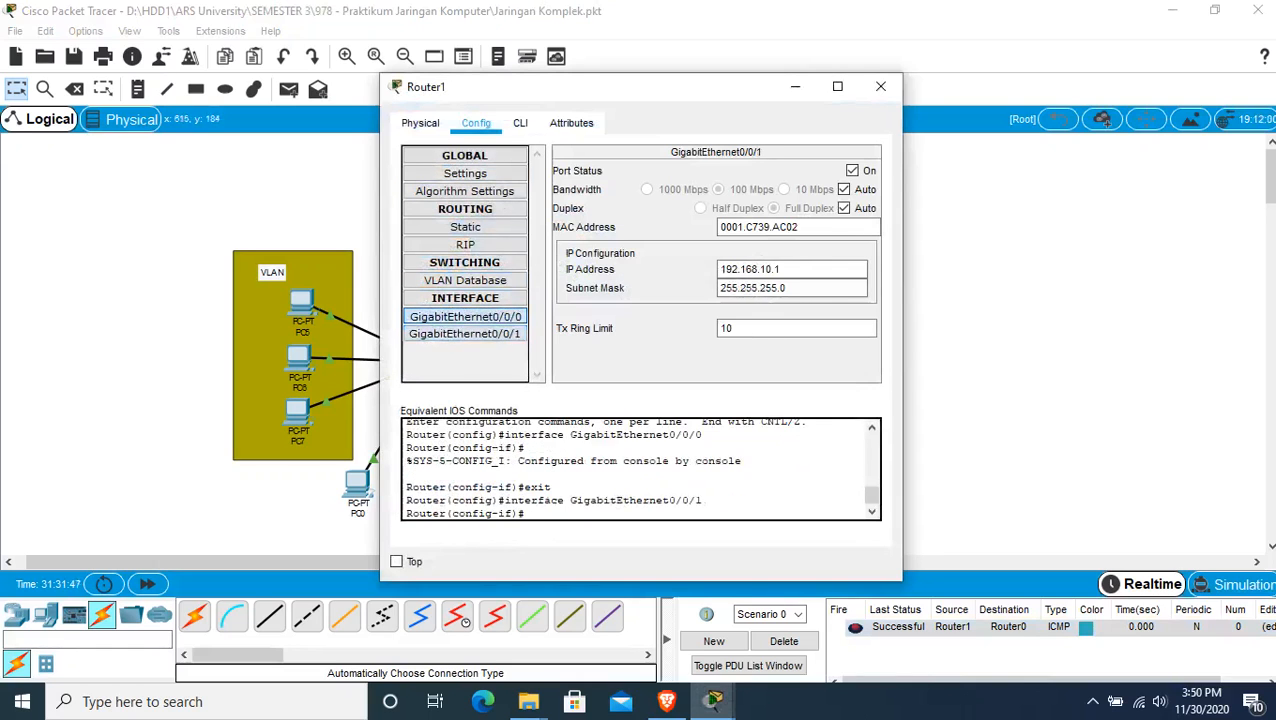
pyautogui.click(465, 334)
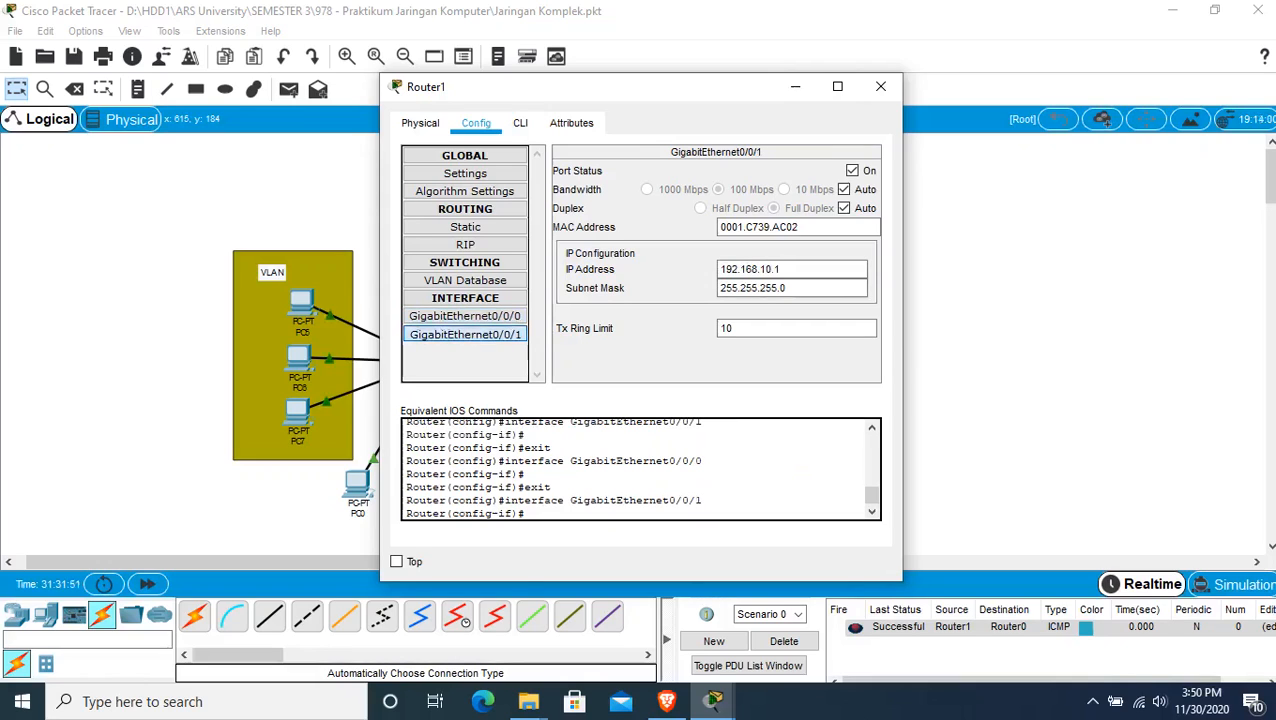
pyautogui.click(465, 316)
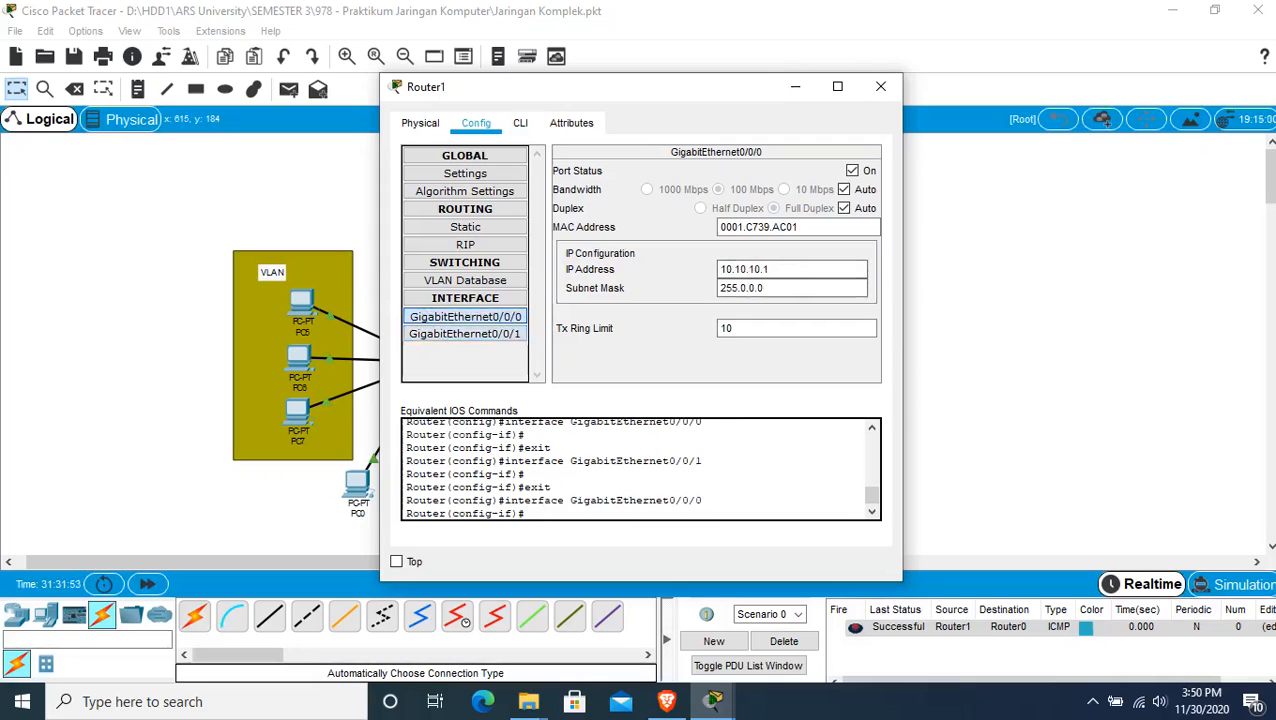
pyautogui.click(465, 245)
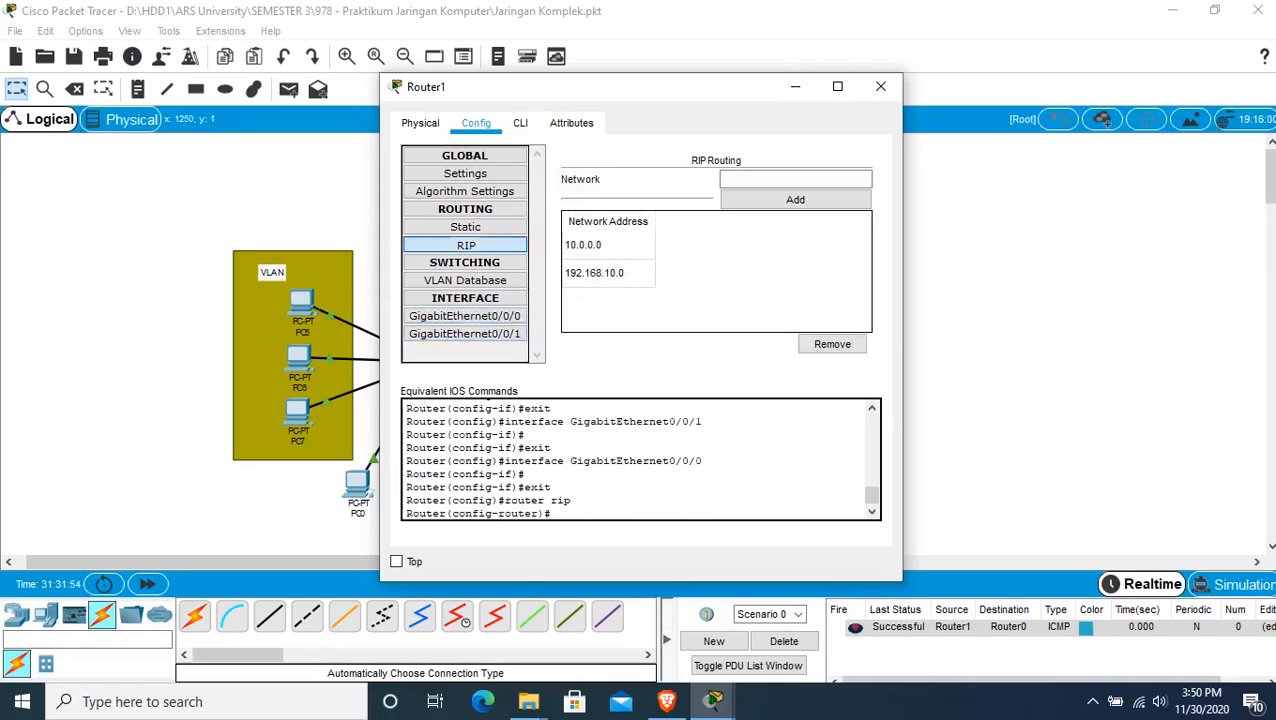
pyautogui.click(881, 87)
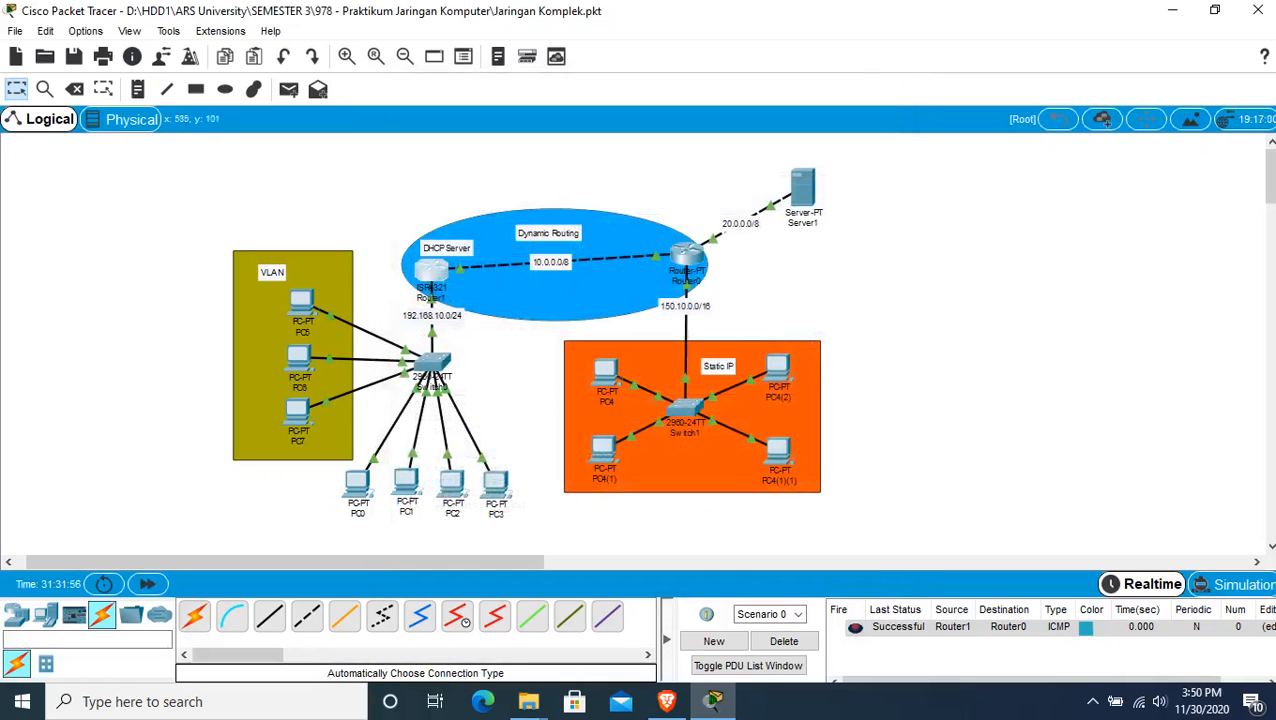
pyautogui.click(432, 269)
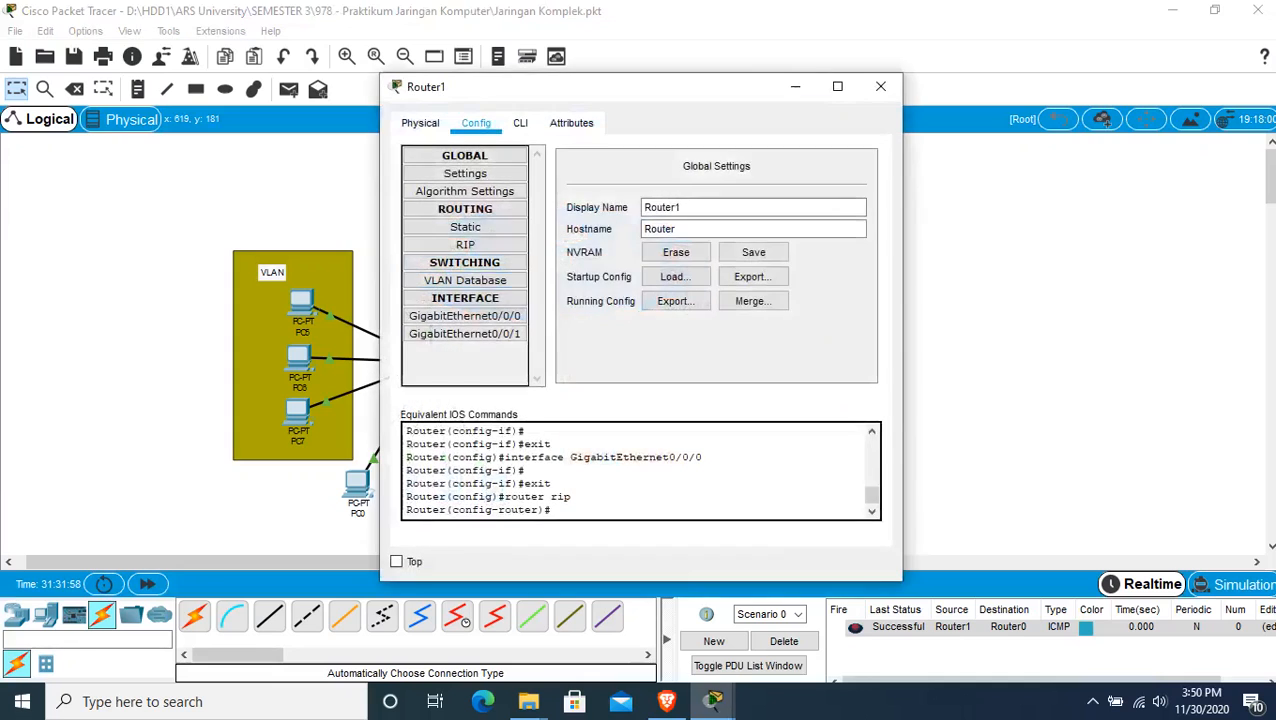
pyautogui.click(881, 87)
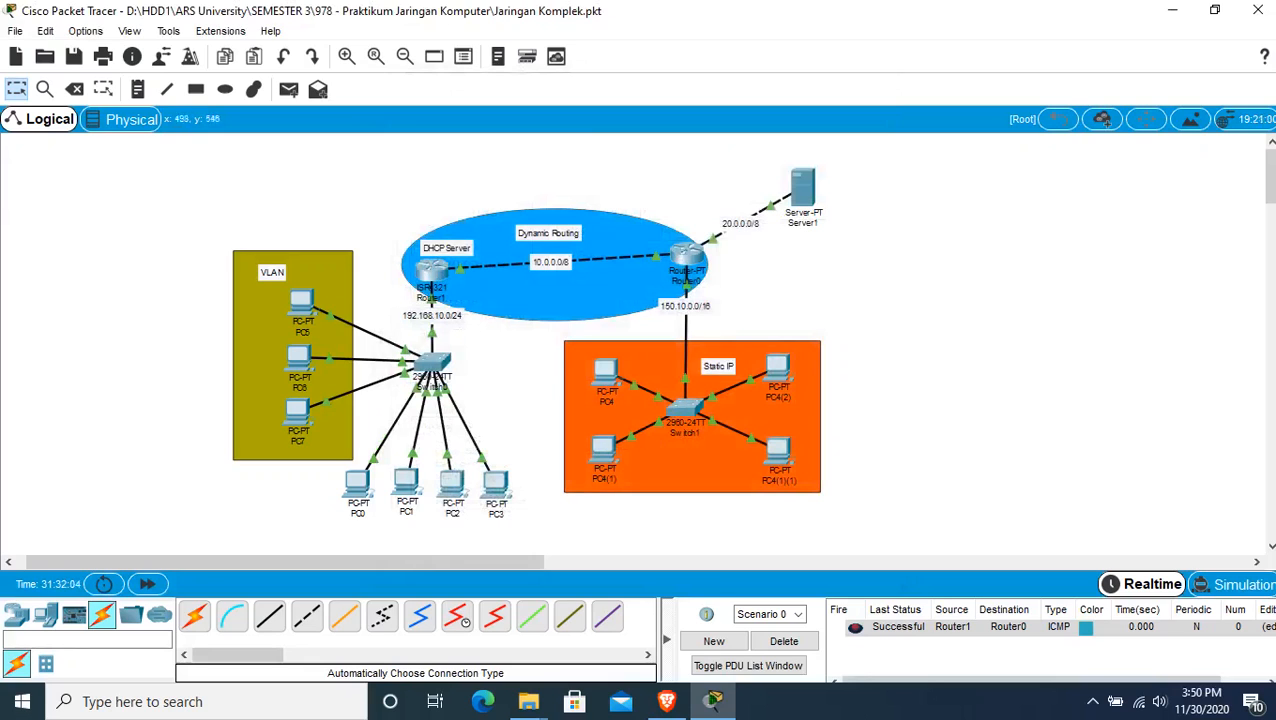
pyautogui.moveTo(185, 201); pyautogui.dragTo(380, 494)
pyautogui.click(562, 537)
pyautogui.moveTo(556, 546); pyautogui.dragTo(408, 468)
pyautogui.click(495, 352)
pyautogui.moveTo(495, 351); pyautogui.dragTo(415, 371)
pyautogui.click(466, 372)
# Step: Switch PC0's IPv4 configuration to Static and back to DHCP to request its address again, and close PC0's window
pyautogui.click(357, 485)
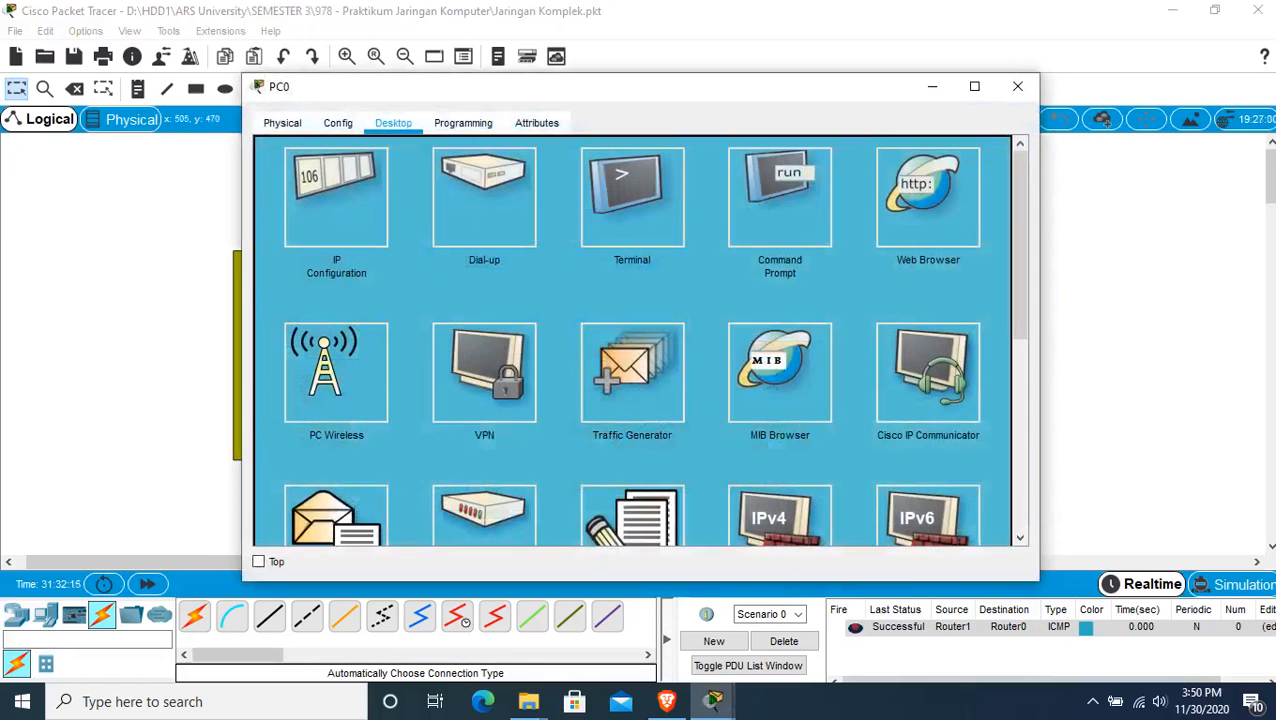
pyautogui.click(303, 202)
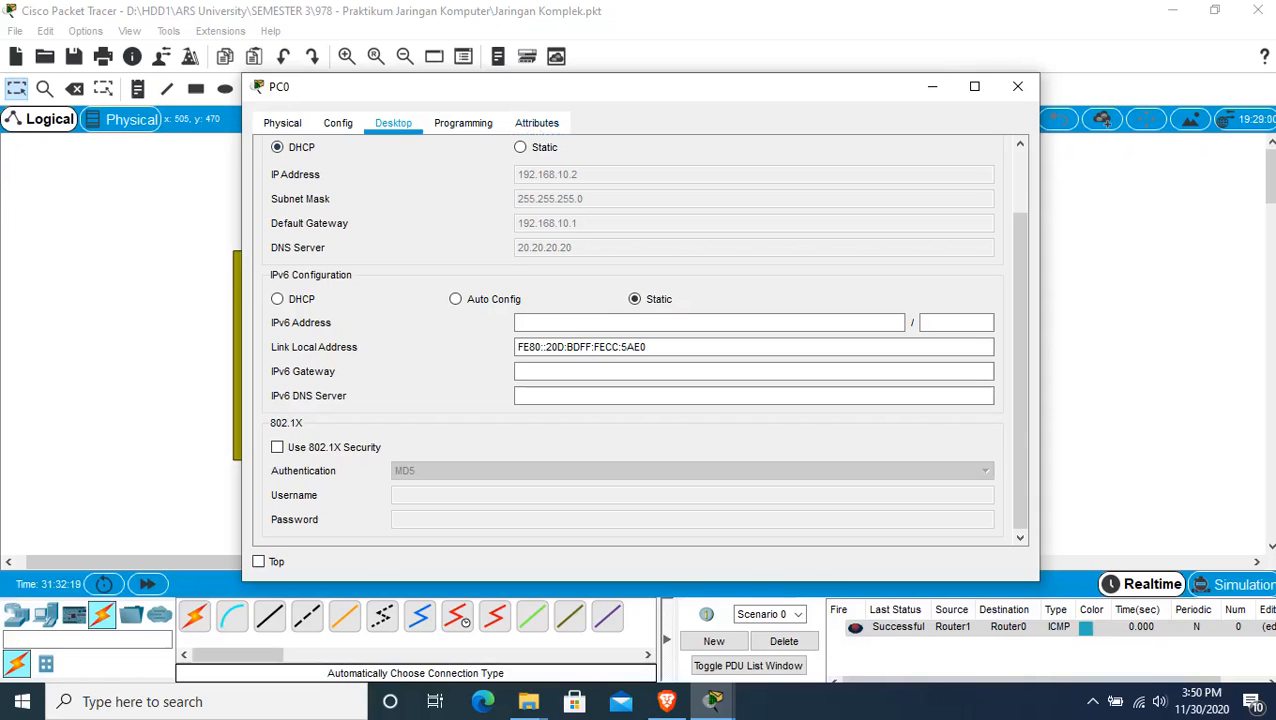
pyautogui.click(521, 147)
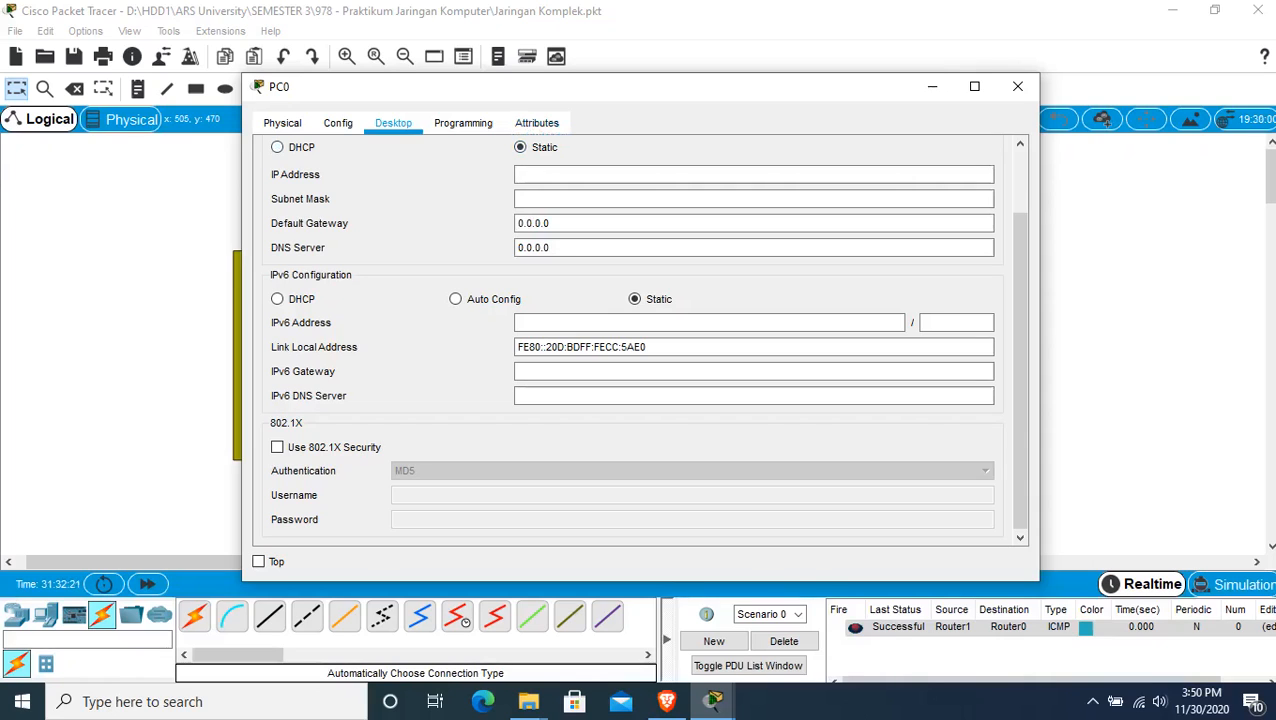
pyautogui.click(277, 147)
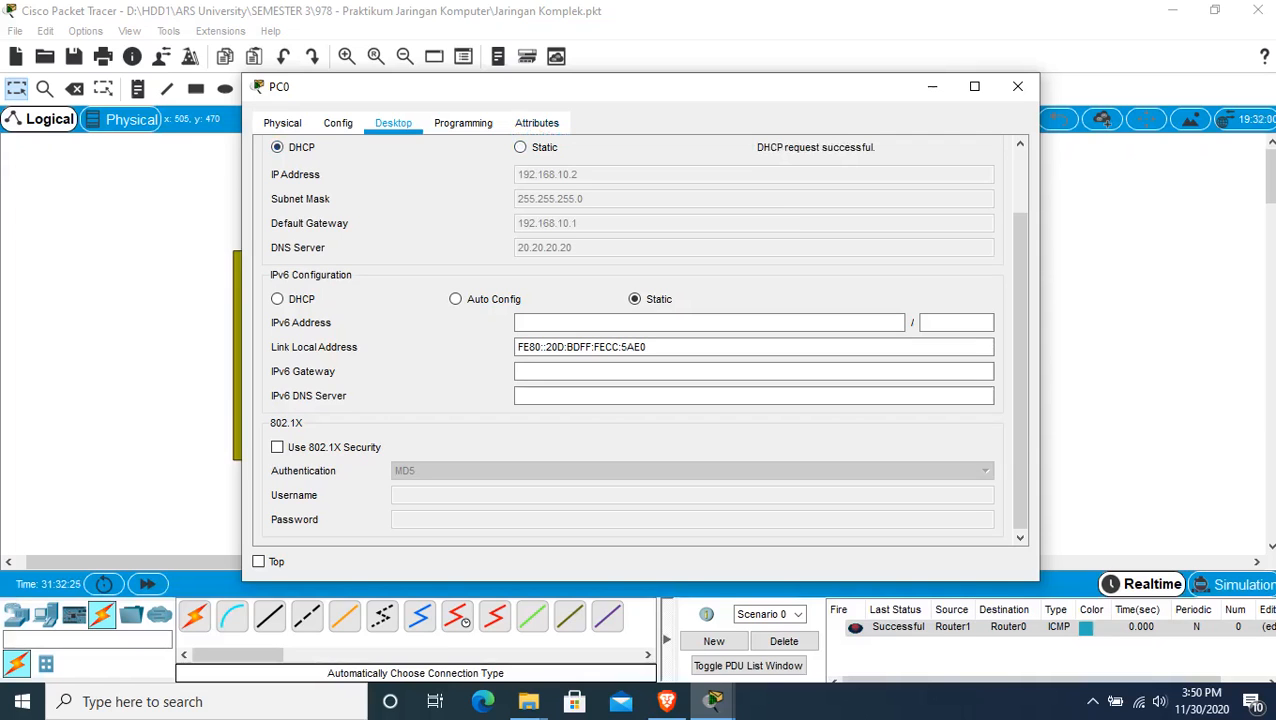
pyautogui.moveTo(638, 89); pyautogui.dragTo(858, 76)
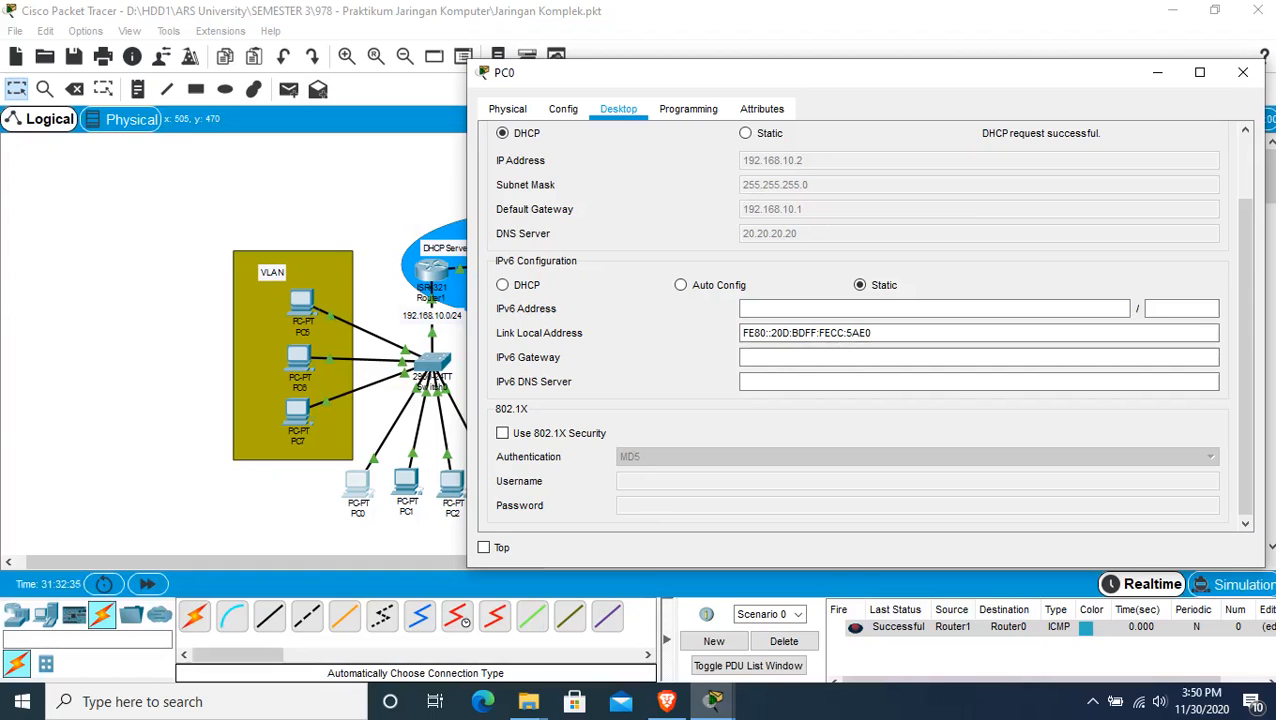
pyautogui.moveTo(929, 74); pyautogui.dragTo(726, 80)
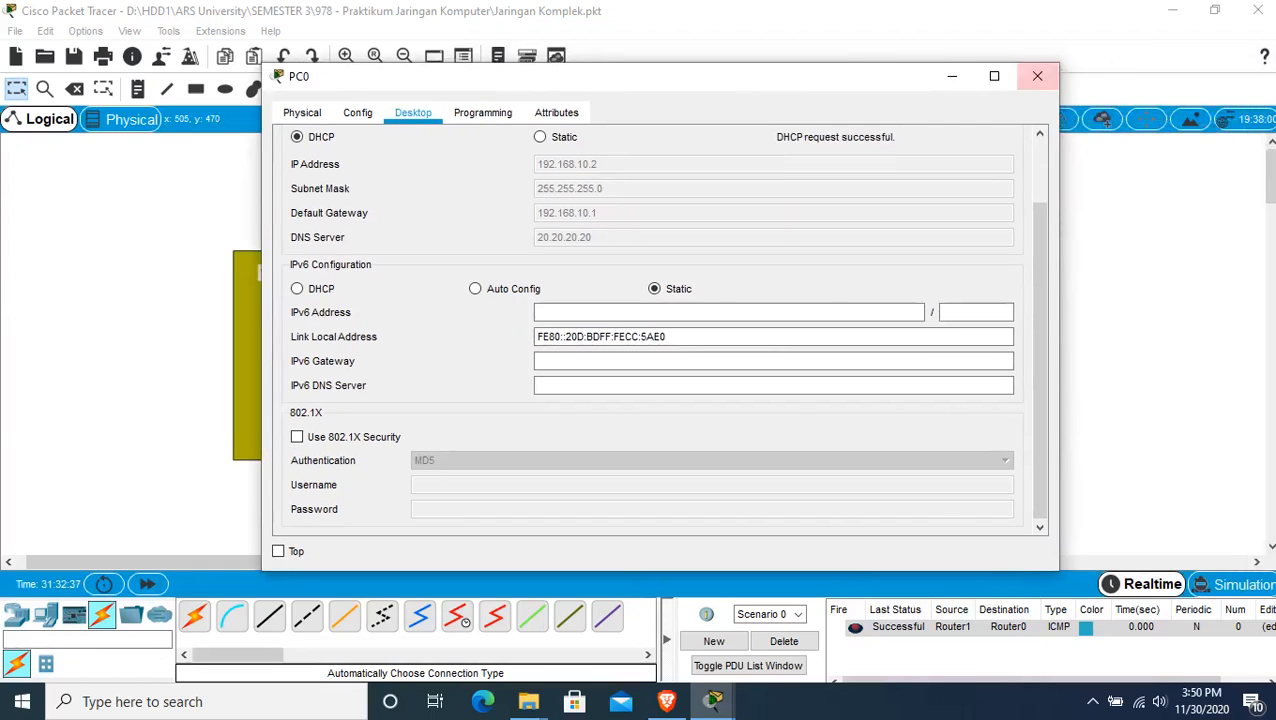
pyautogui.click(1037, 76)
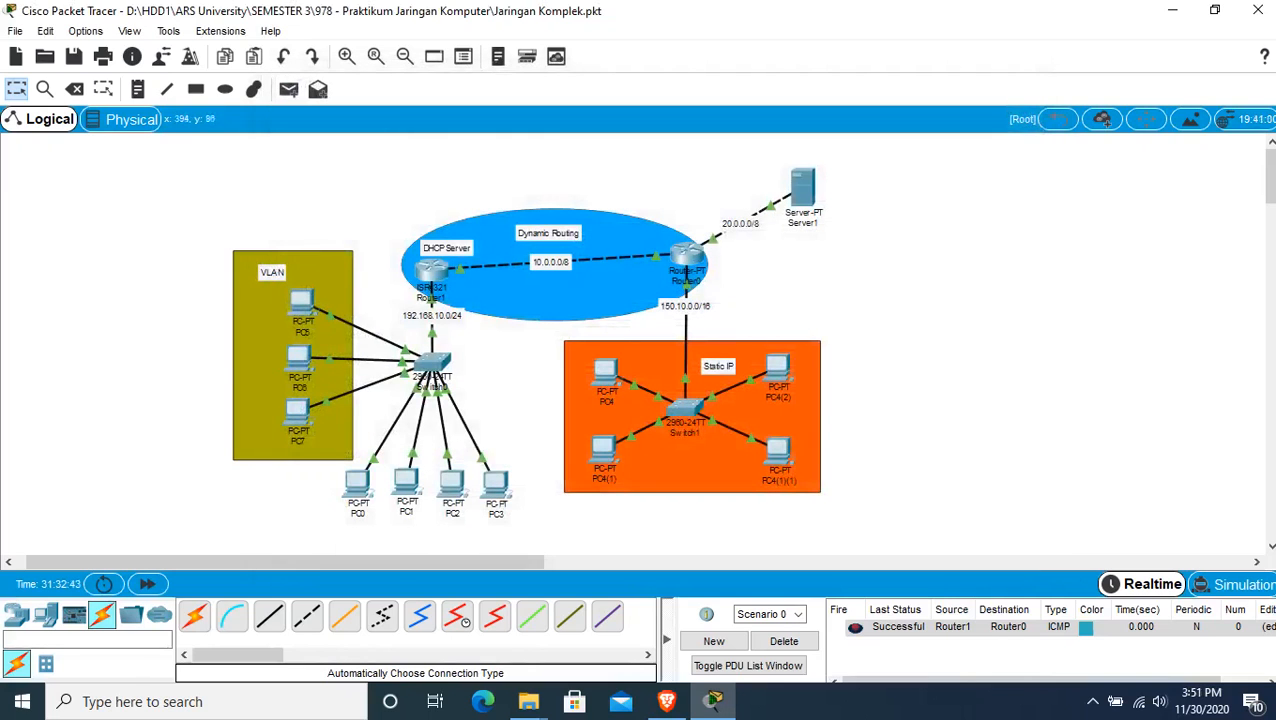
pyautogui.moveTo(273, 194); pyautogui.dragTo(296, 461)
pyautogui.click(296, 224)
pyautogui.moveTo(276, 223); pyautogui.dragTo(282, 475)
pyautogui.click(279, 224)
# Step: Review the DHCP-assigned IP configuration of PC5 in the VLAN area, and close PC5's window
pyautogui.click(301, 300)
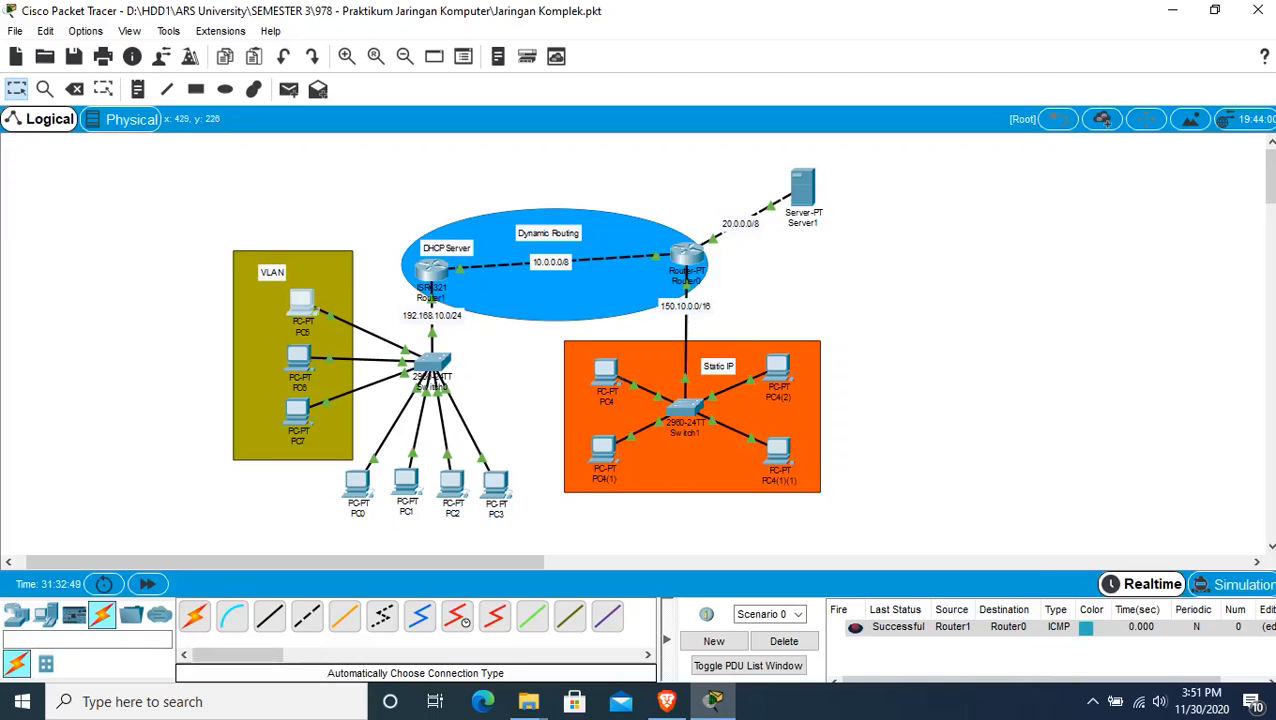
pyautogui.click(336, 198)
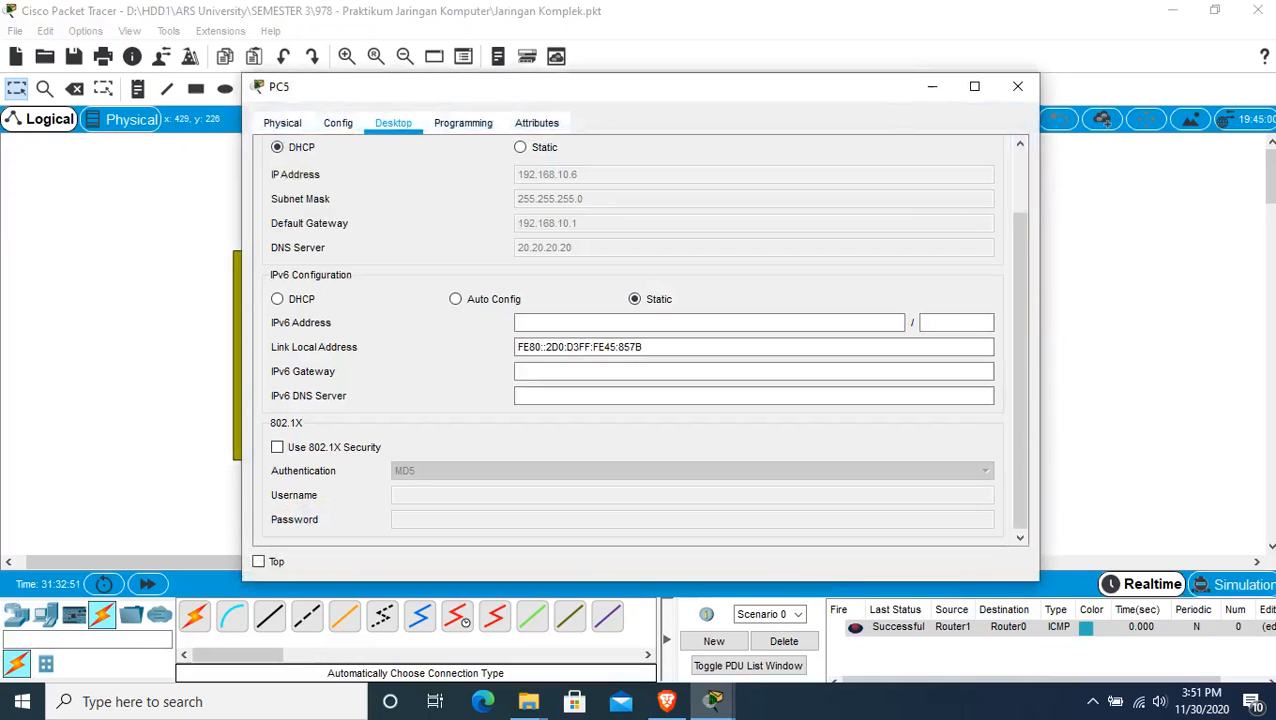
pyautogui.moveTo(400, 86); pyautogui.dragTo(636, 86)
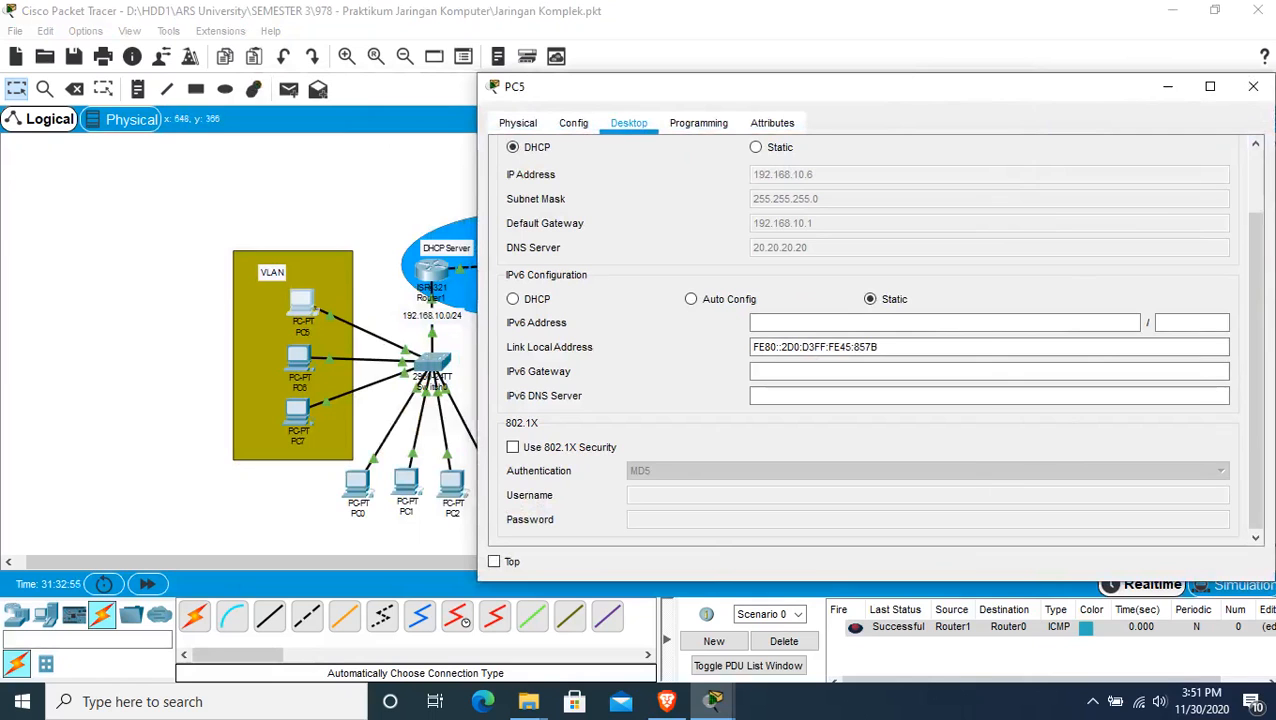
pyautogui.moveTo(905, 95); pyautogui.dragTo(783, 97)
pyautogui.click(1122, 86)
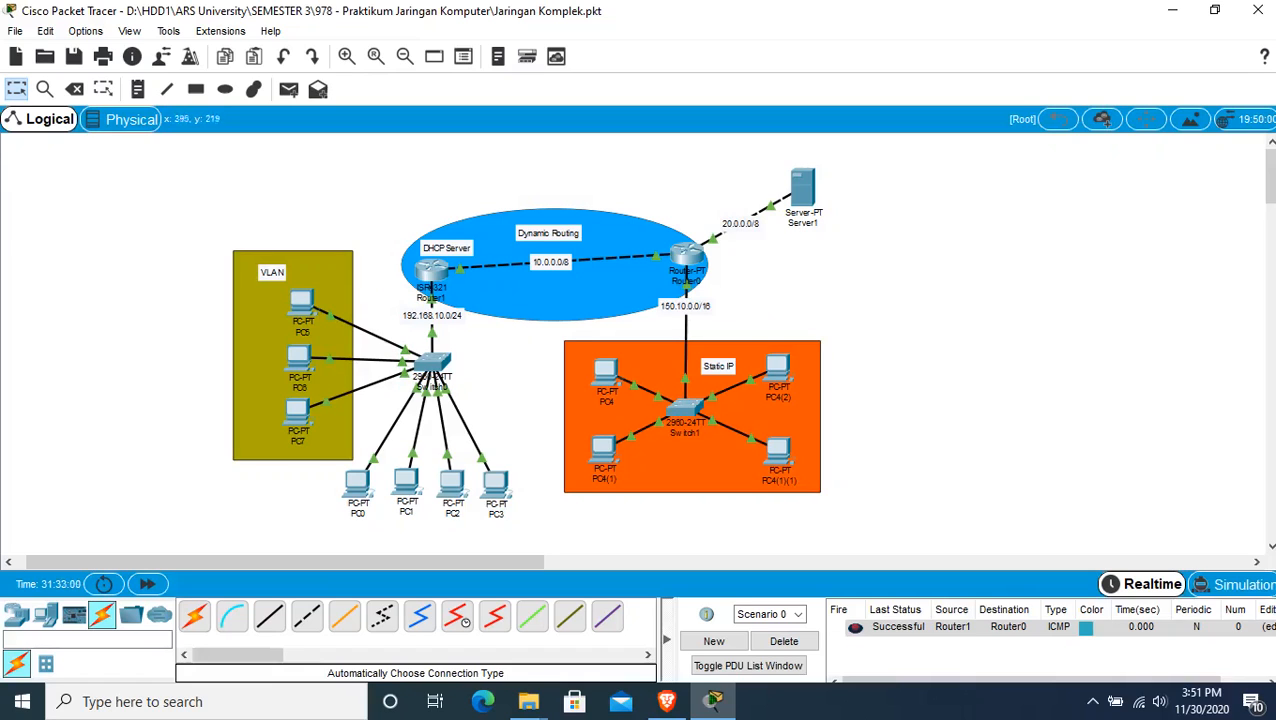
# Step: Send a simple PDU from PC5 to PC6 to test connectivity within the VLAN area, and delete the scenario's PDU entries
pyautogui.press('p')
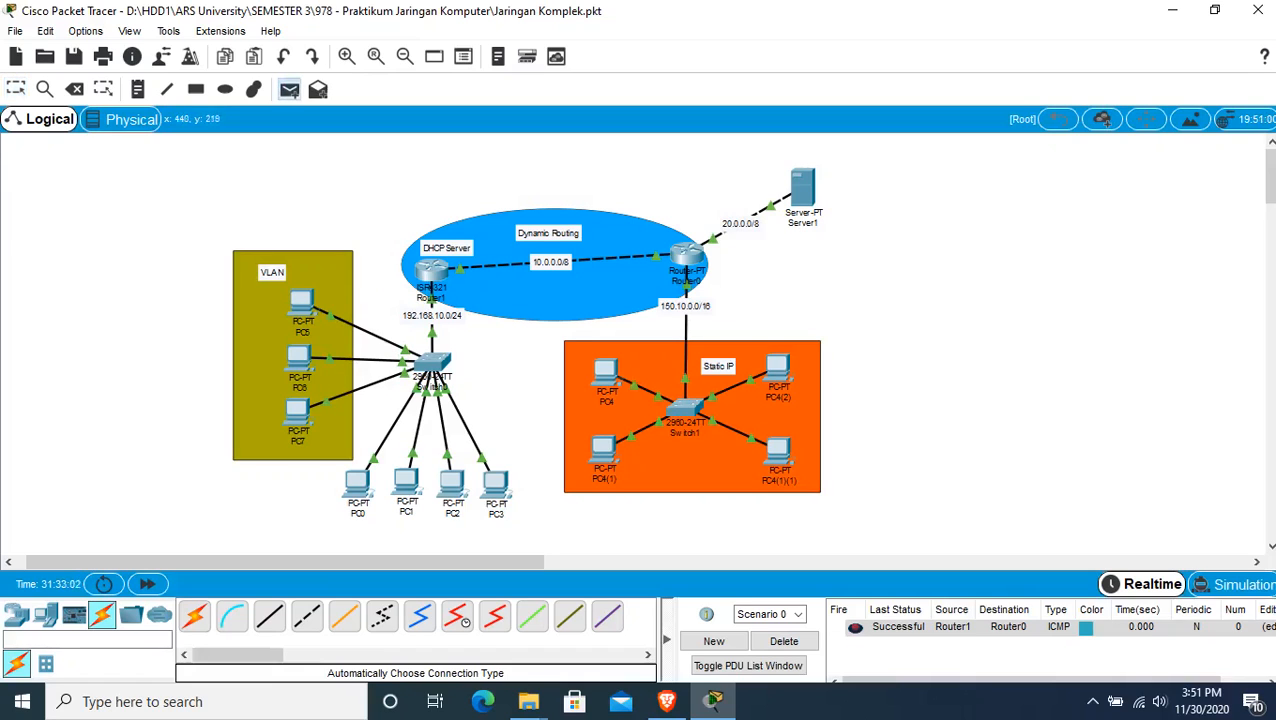
pyautogui.click(304, 304)
pyautogui.click(298, 357)
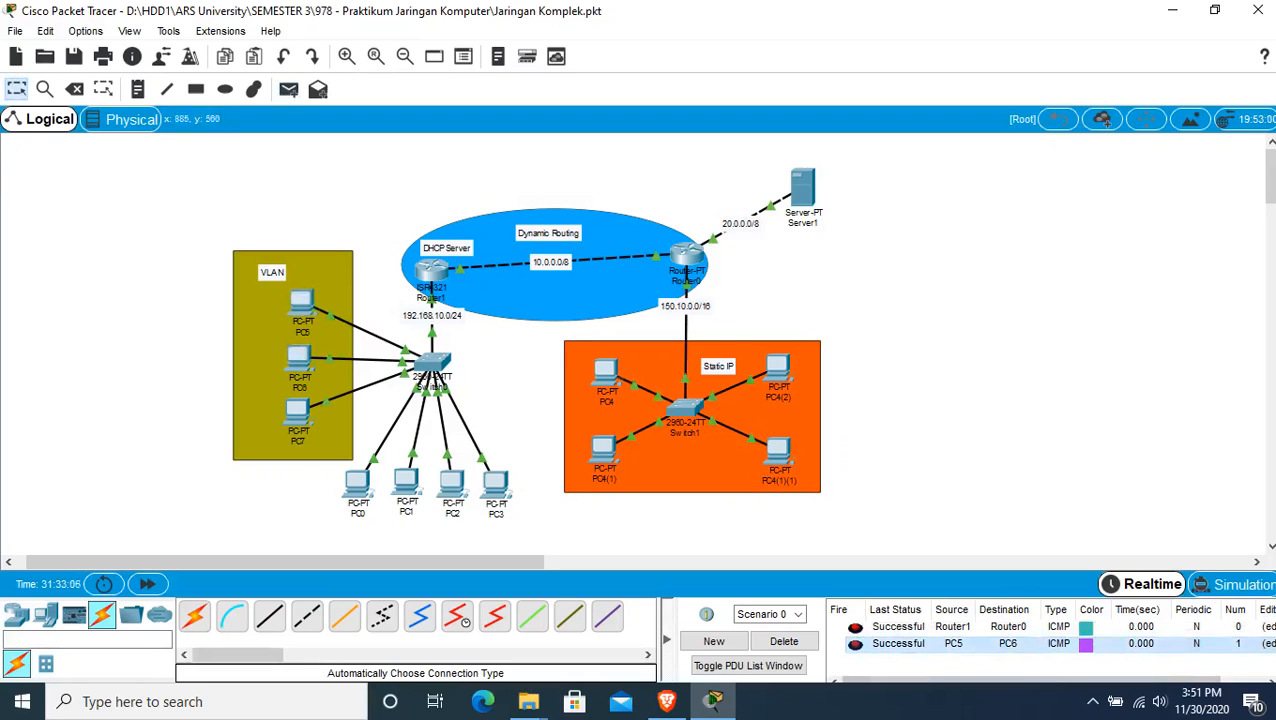
pyautogui.click(784, 641)
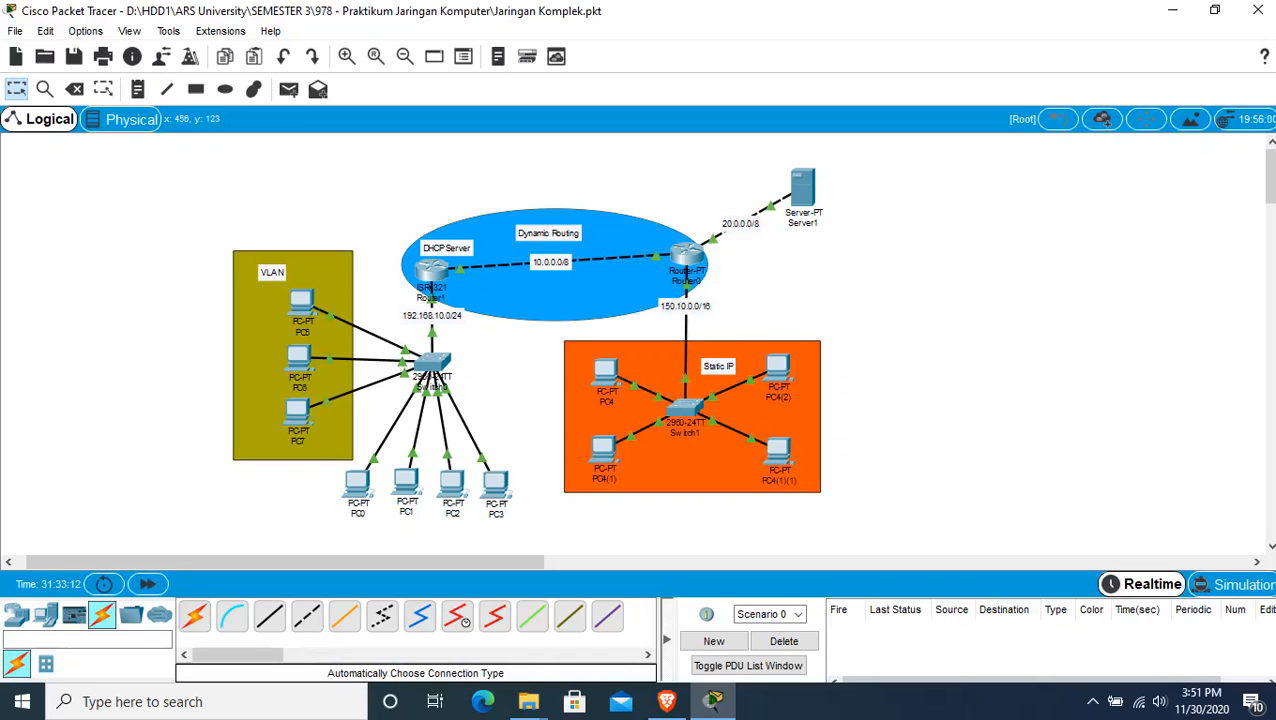
# Step: Move PC0, PC1, PC2 and PC3 together slightly farther down from Switch0, and deselect them
pyautogui.moveTo(519, 527); pyautogui.dragTo(351, 504)
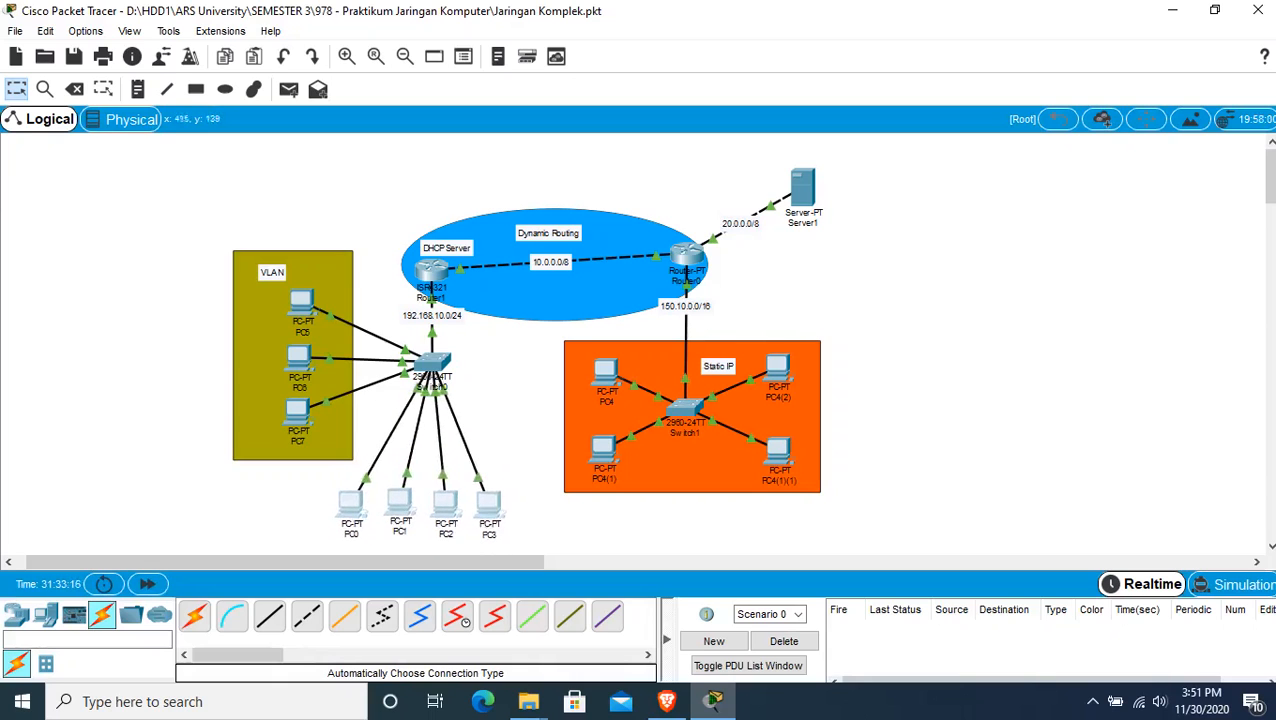
pyautogui.click(352, 225)
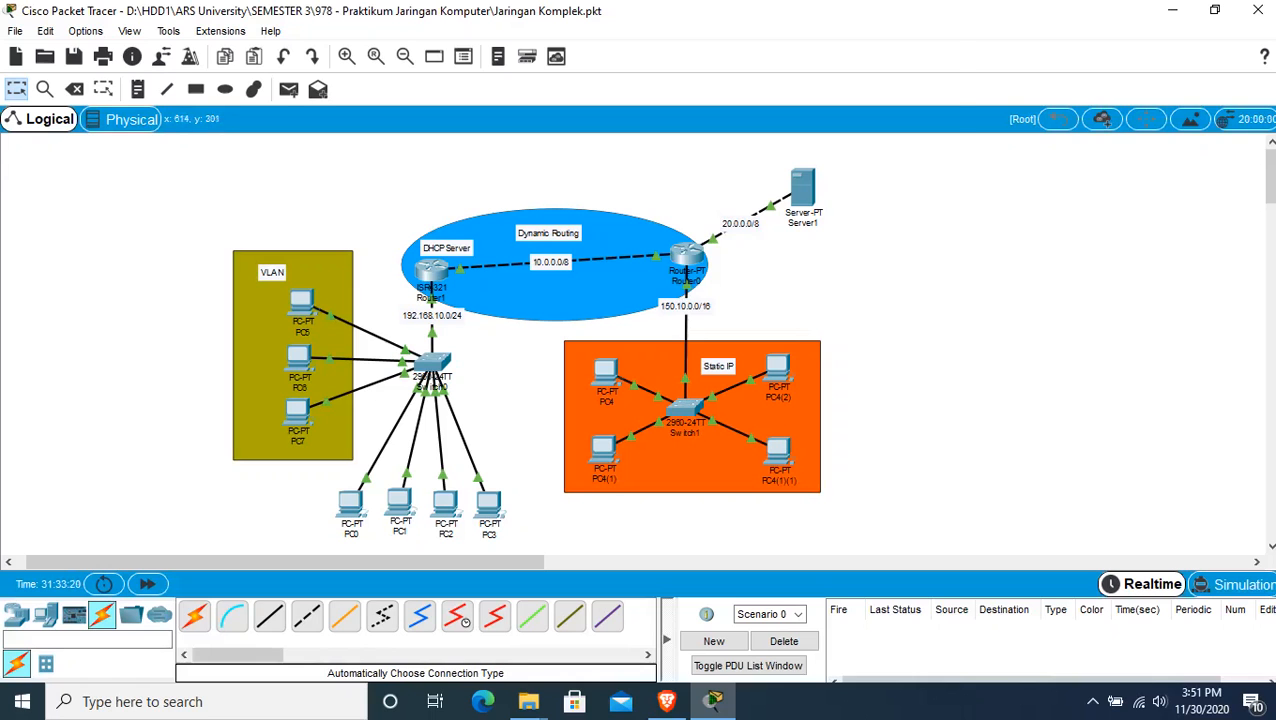
# Step: Examine Switch0's VLAN database and select the VLAN 12 entry named LOKAL
pyautogui.click(432, 366)
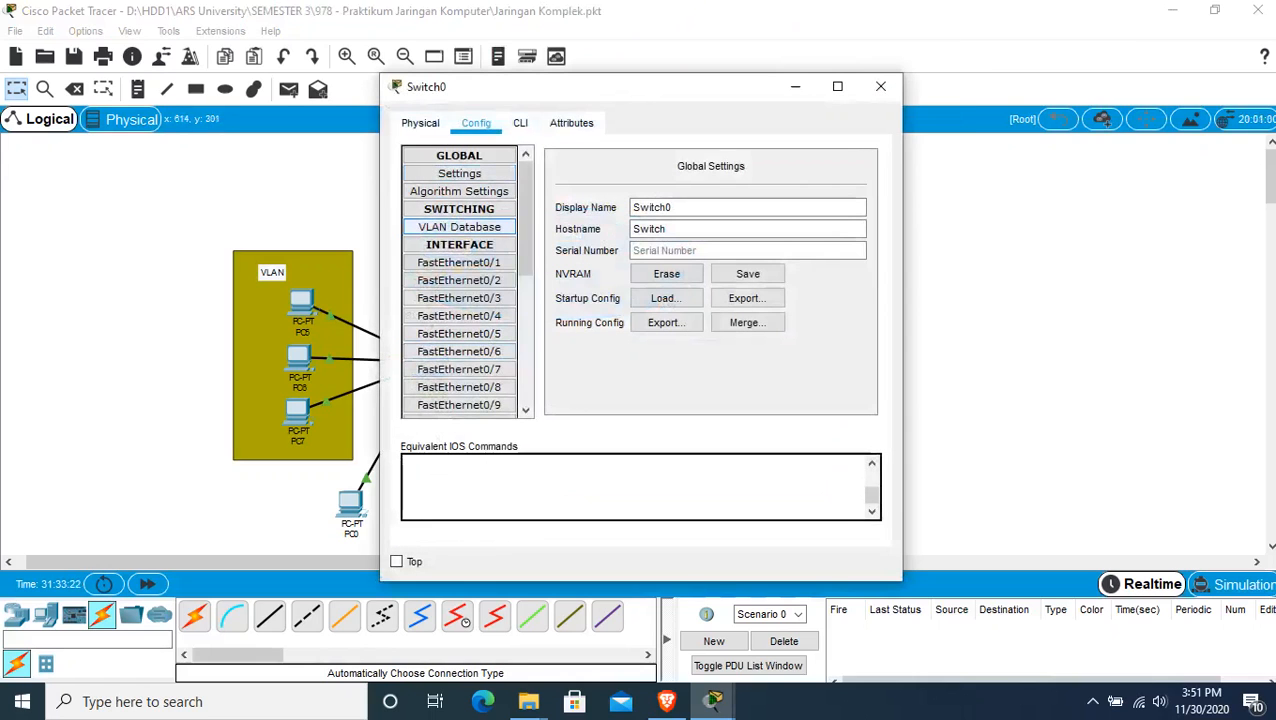
pyautogui.click(470, 227)
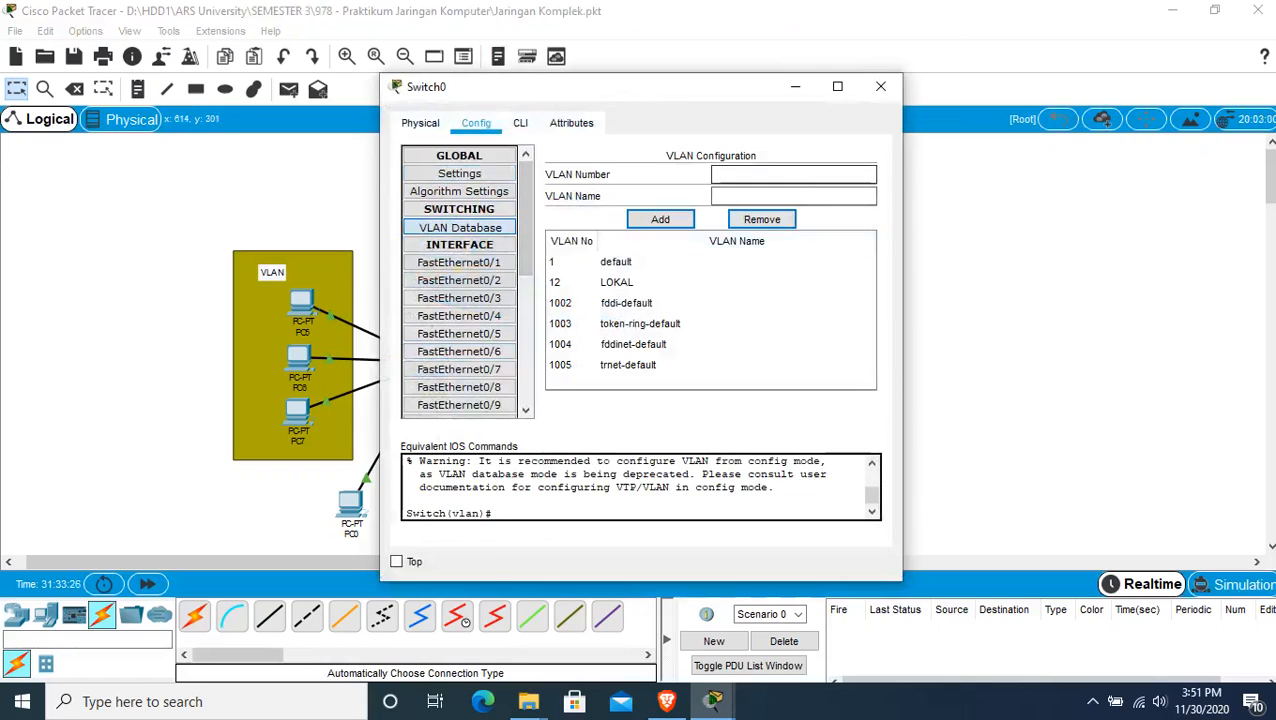
pyautogui.click(793, 175)
pyautogui.click(793, 196)
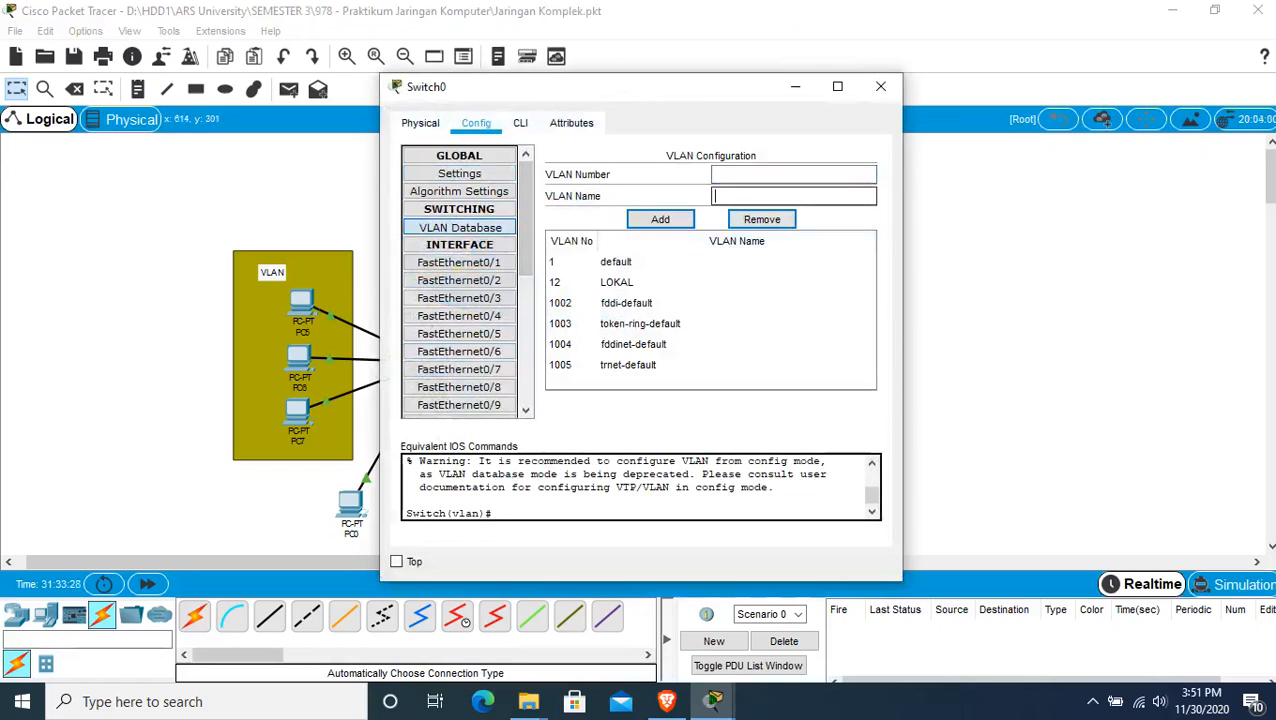
pyautogui.click(642, 282)
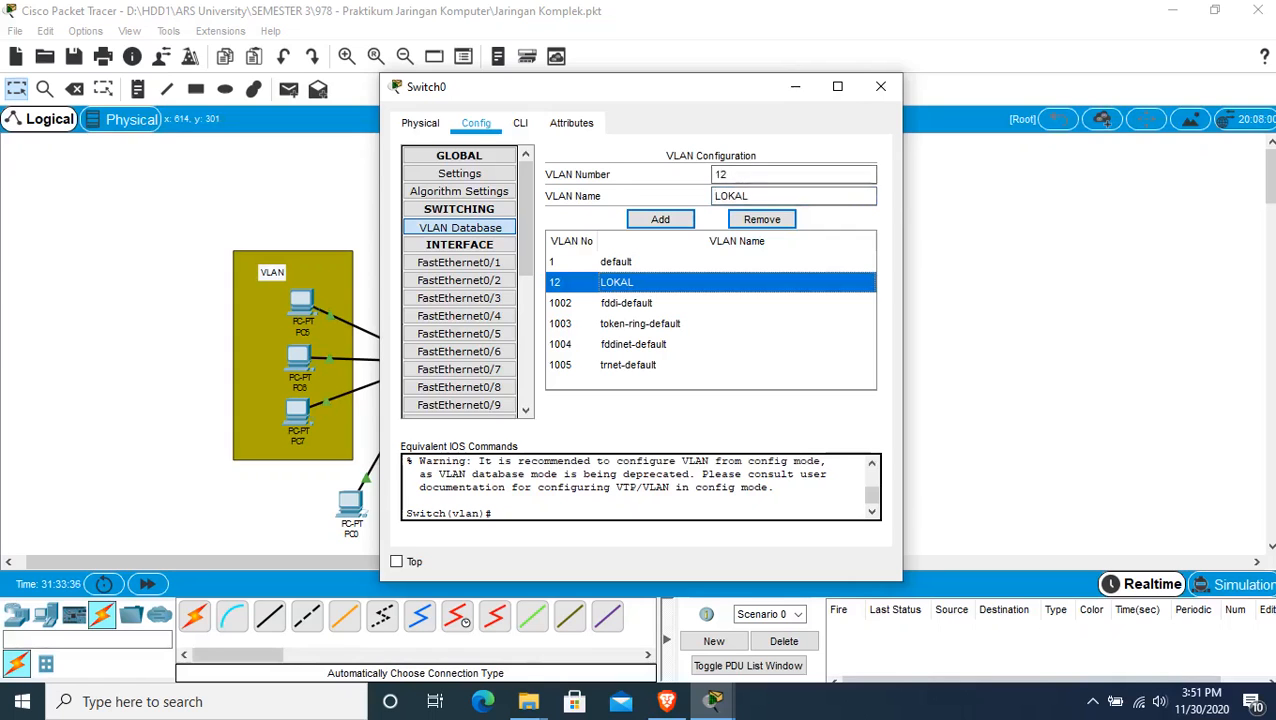
# Step: Examine the VLAN assignments of Switch0's FastEthernet0/1, FastEthernet0/2 and FastEthernet0/5 ports and the VLAN choices offered for FastEthernet0/5
pyautogui.moveTo(648, 91); pyautogui.dragTo(937, 88)
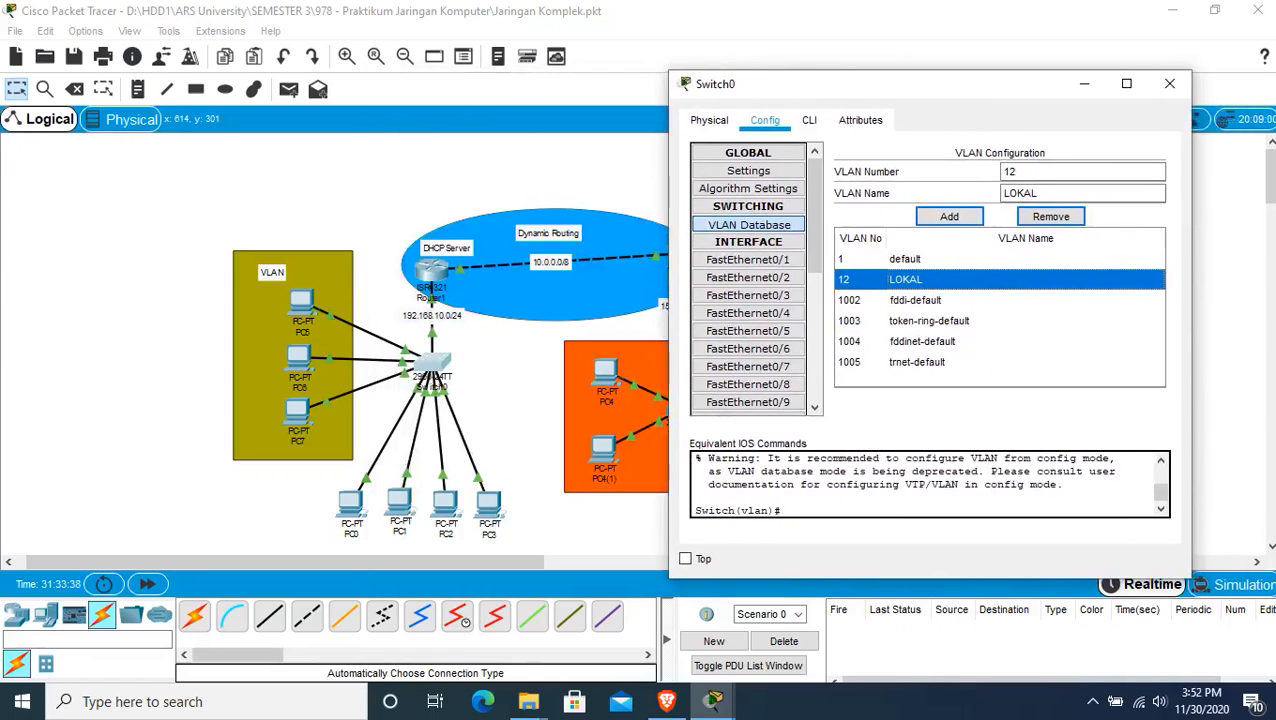
pyautogui.click(748, 260)
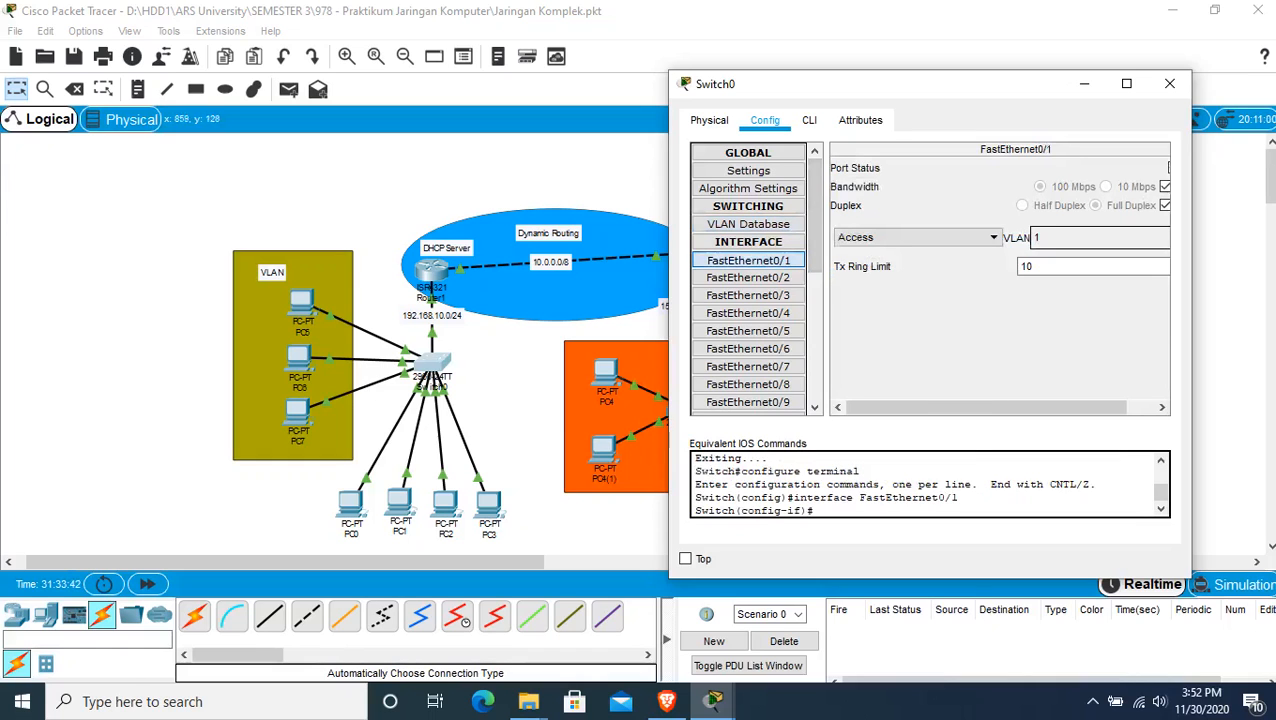
pyautogui.moveTo(669, 194); pyautogui.dragTo(510, 187)
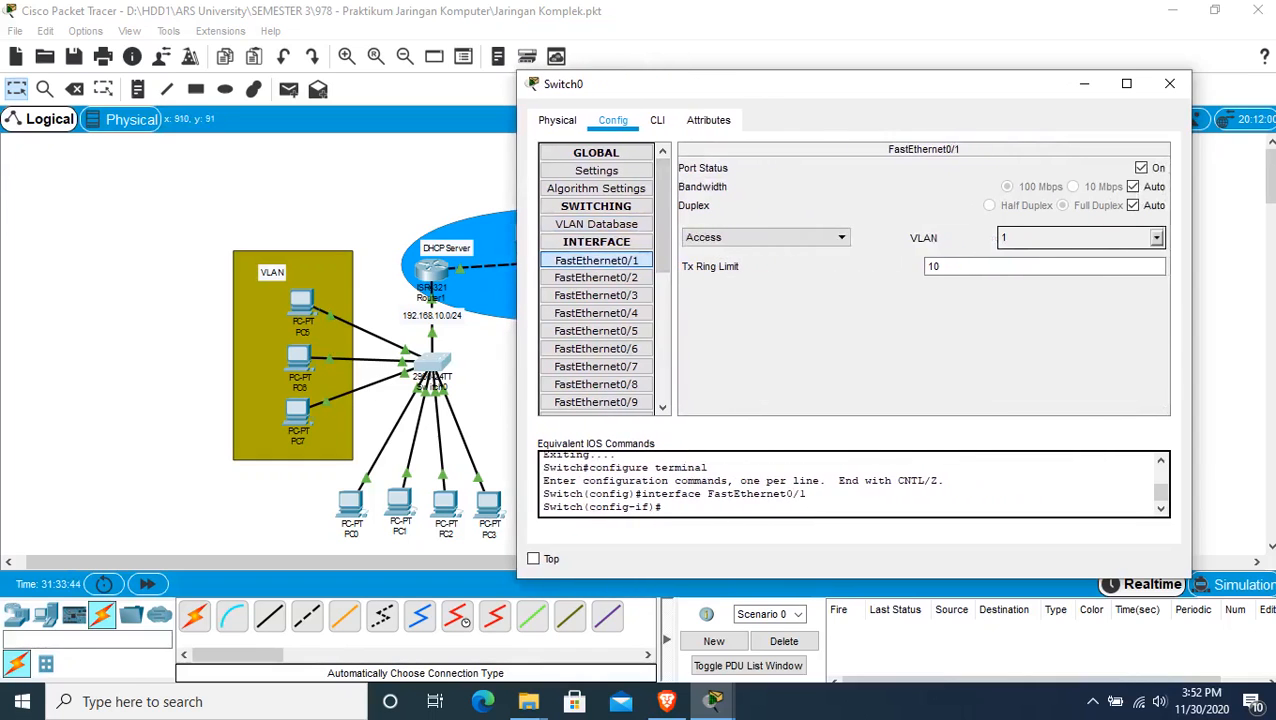
pyautogui.moveTo(807, 87); pyautogui.dragTo(817, 85)
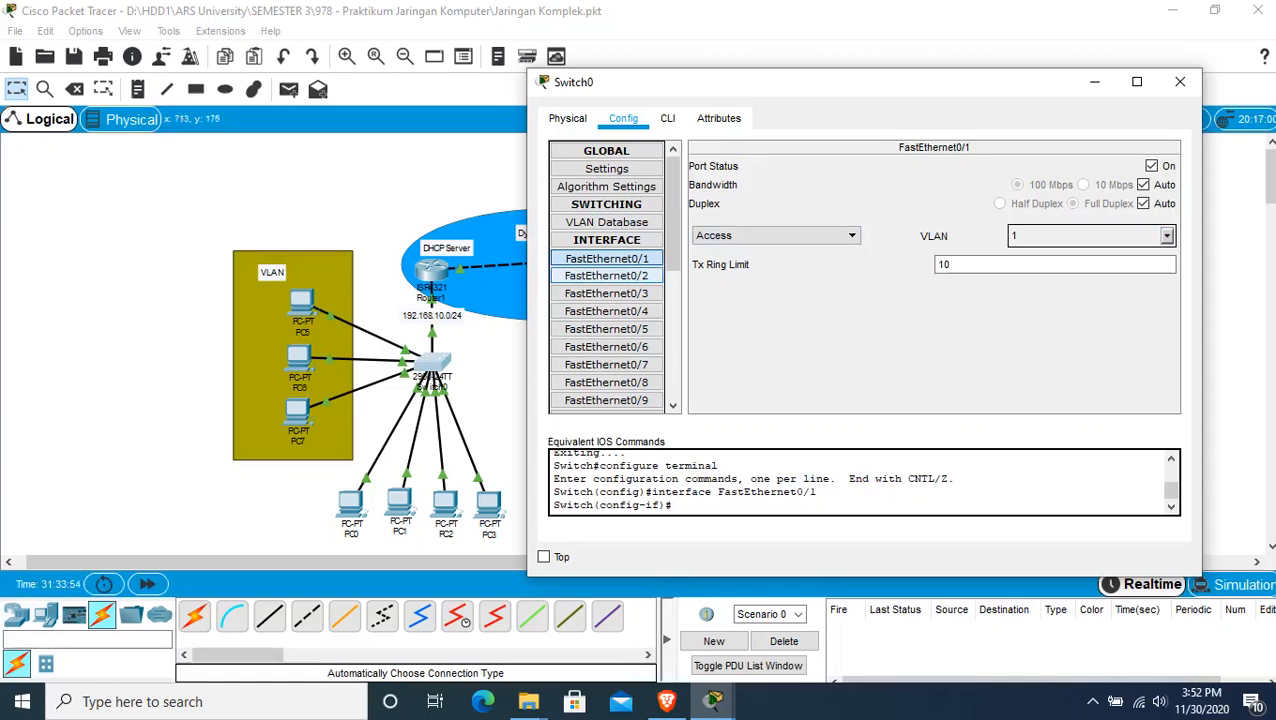
pyautogui.click(607, 276)
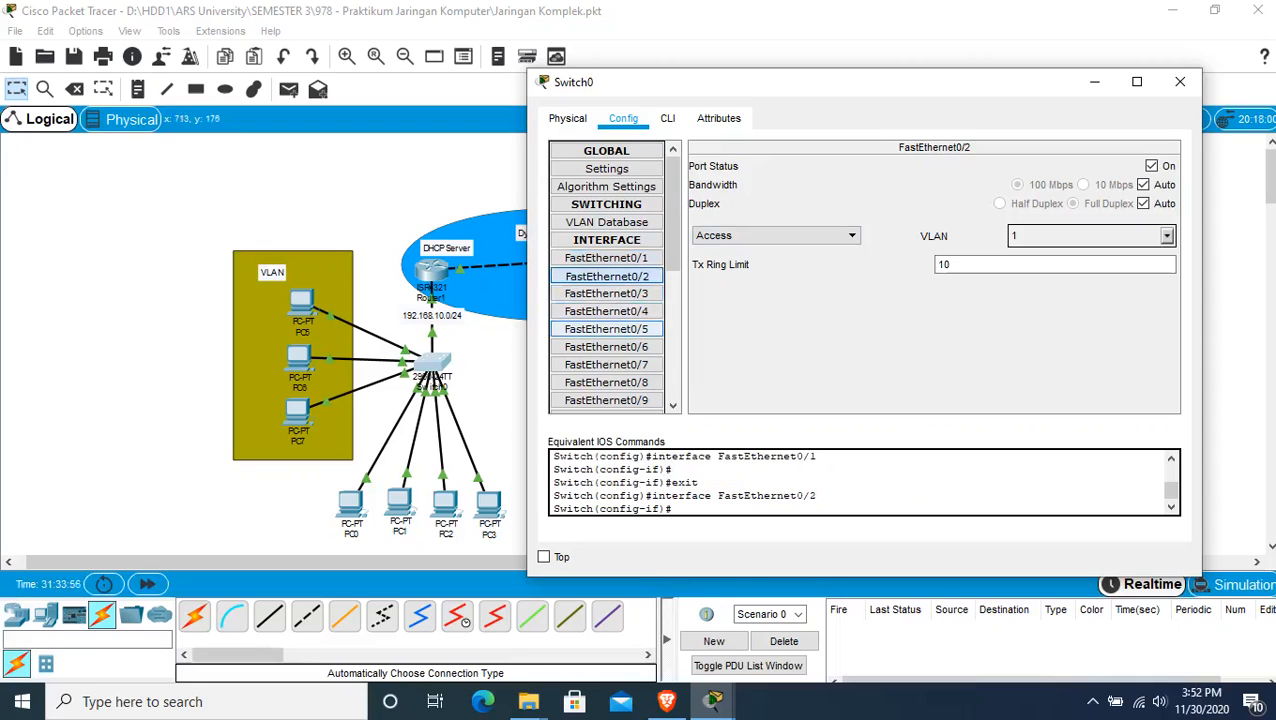
pyautogui.click(607, 329)
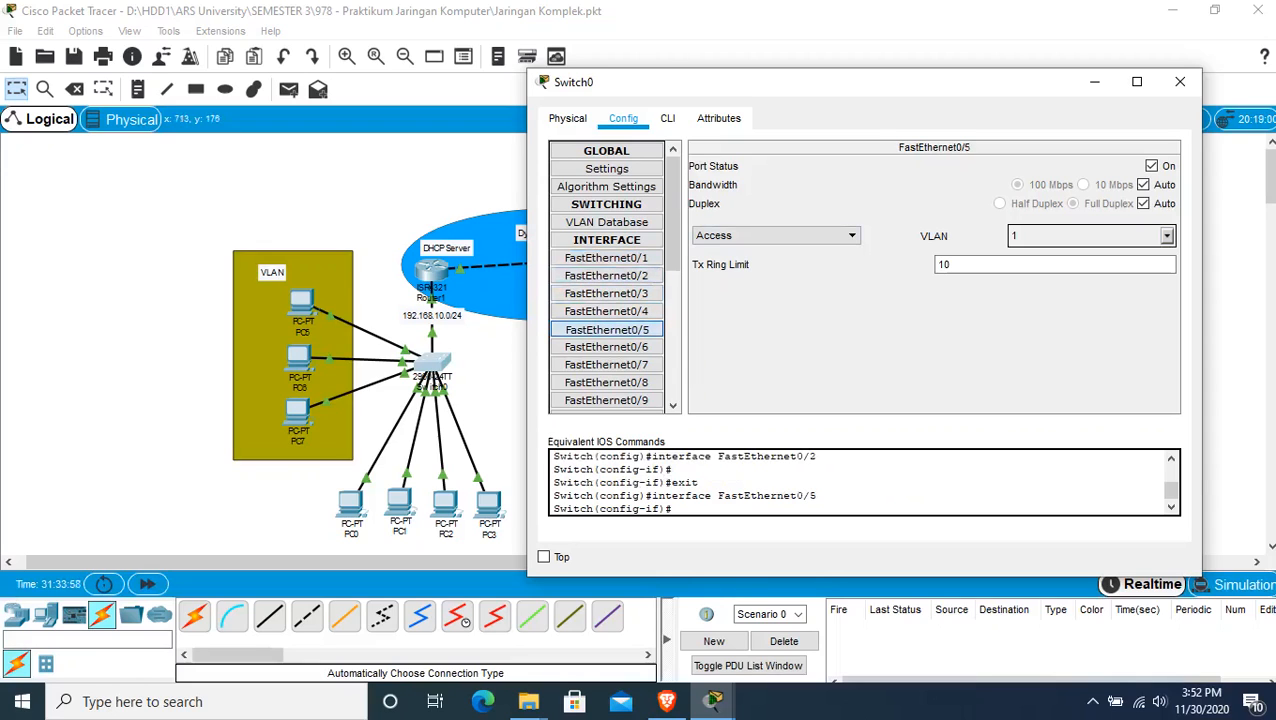
pyautogui.click(1166, 235)
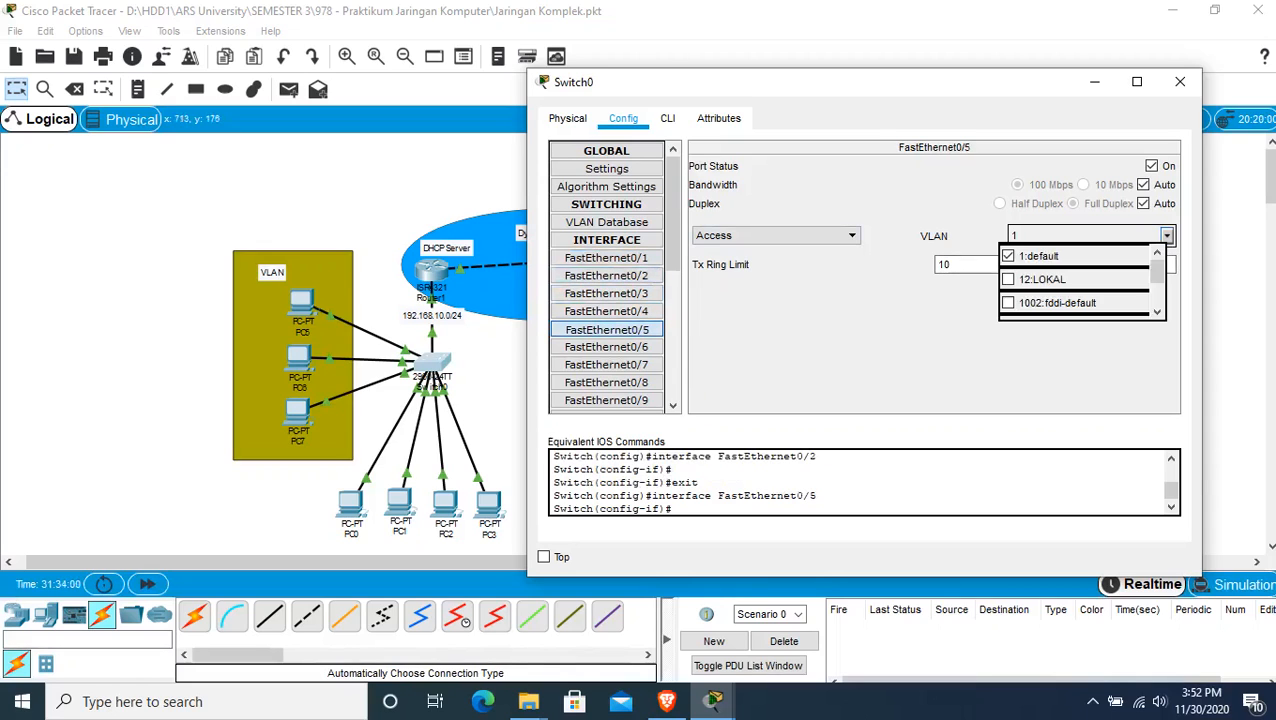
pyautogui.click(1042, 279)
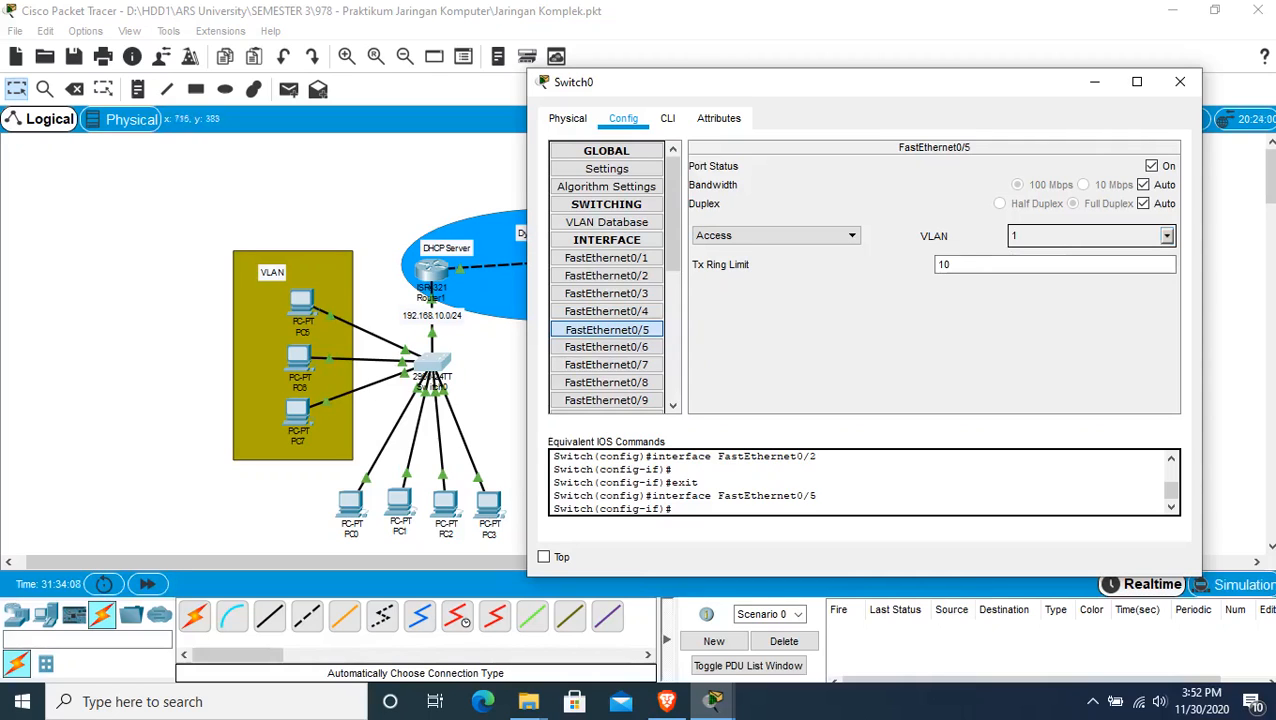
# Step: Check FastEthernet0/6's VLAN assignment against the PCs in the VLAN area, and return to Switch0's configuration
pyautogui.click(606, 347)
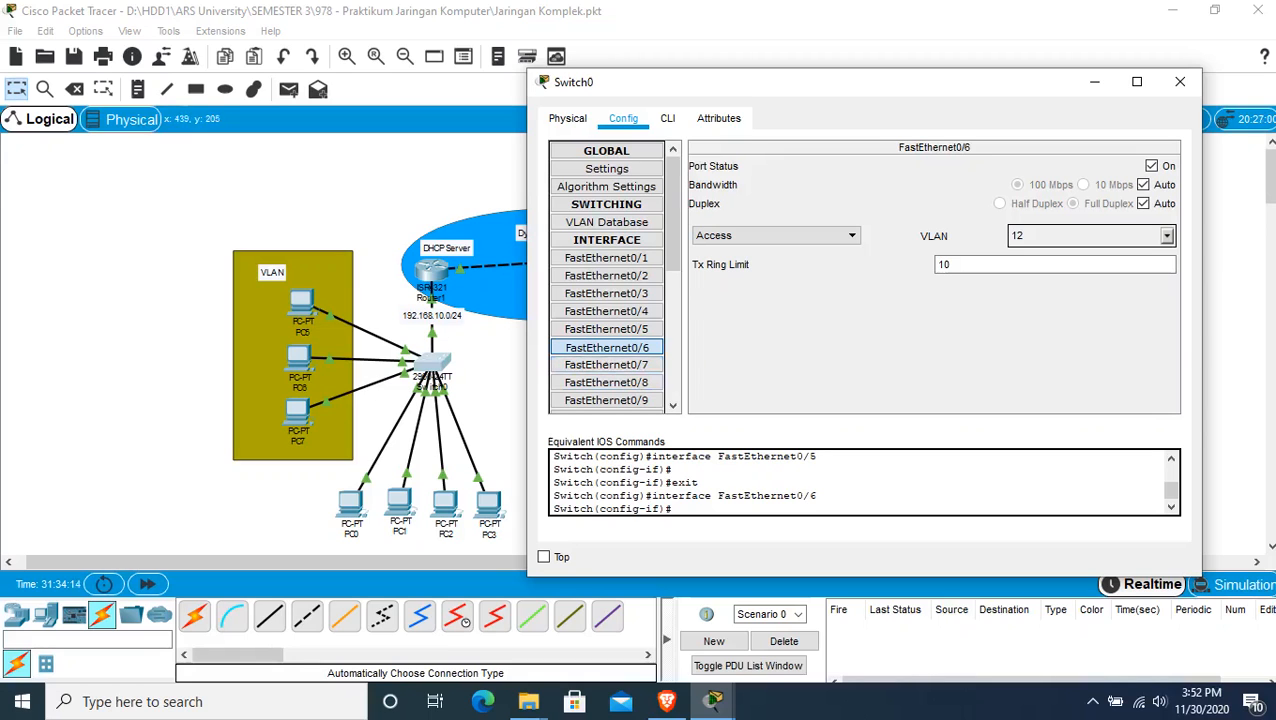
pyautogui.moveTo(153, 214); pyautogui.dragTo(328, 463)
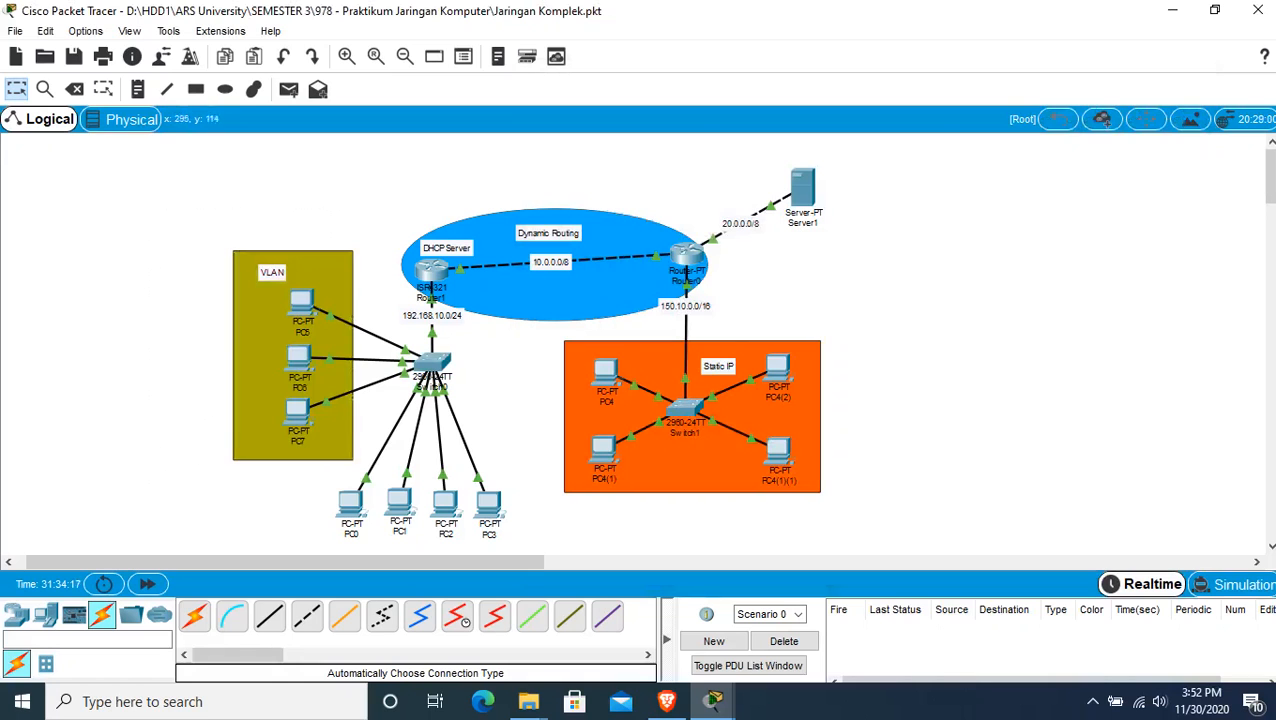
pyautogui.moveTo(195, 215); pyautogui.dragTo(326, 490)
pyautogui.click(326, 490)
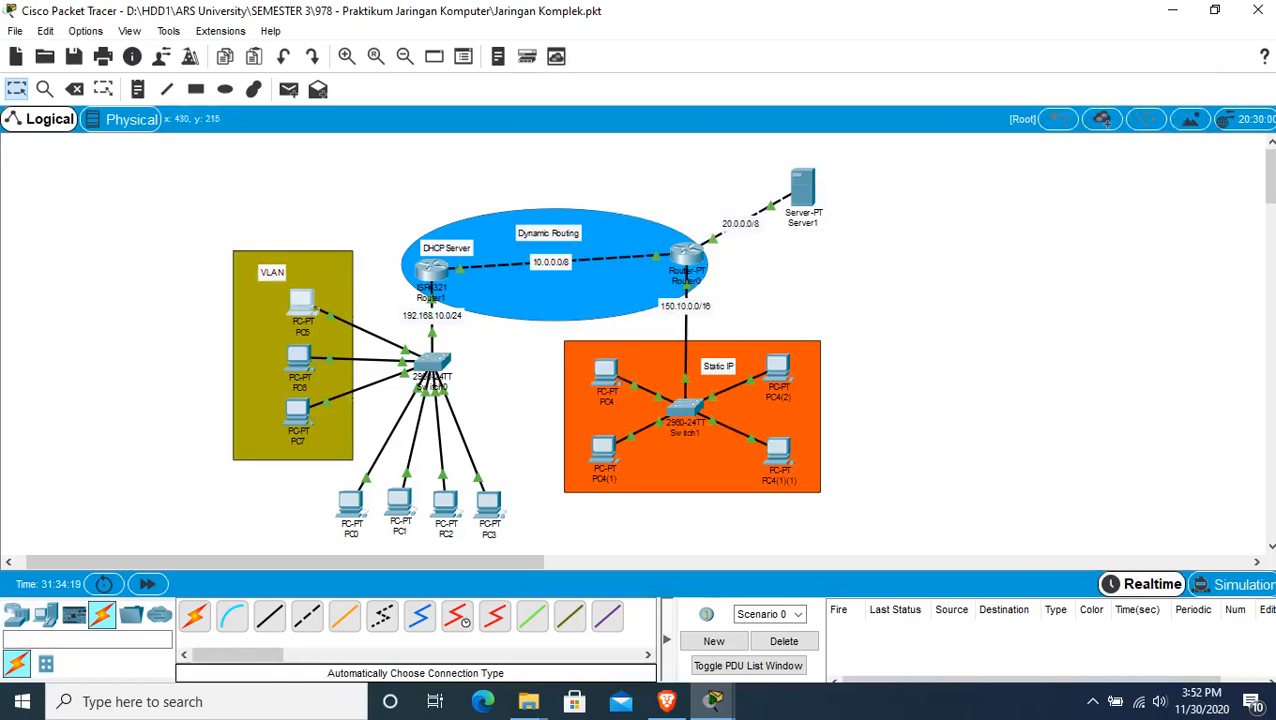
pyautogui.click(300, 300)
pyautogui.click(1016, 87)
pyautogui.click(432, 365)
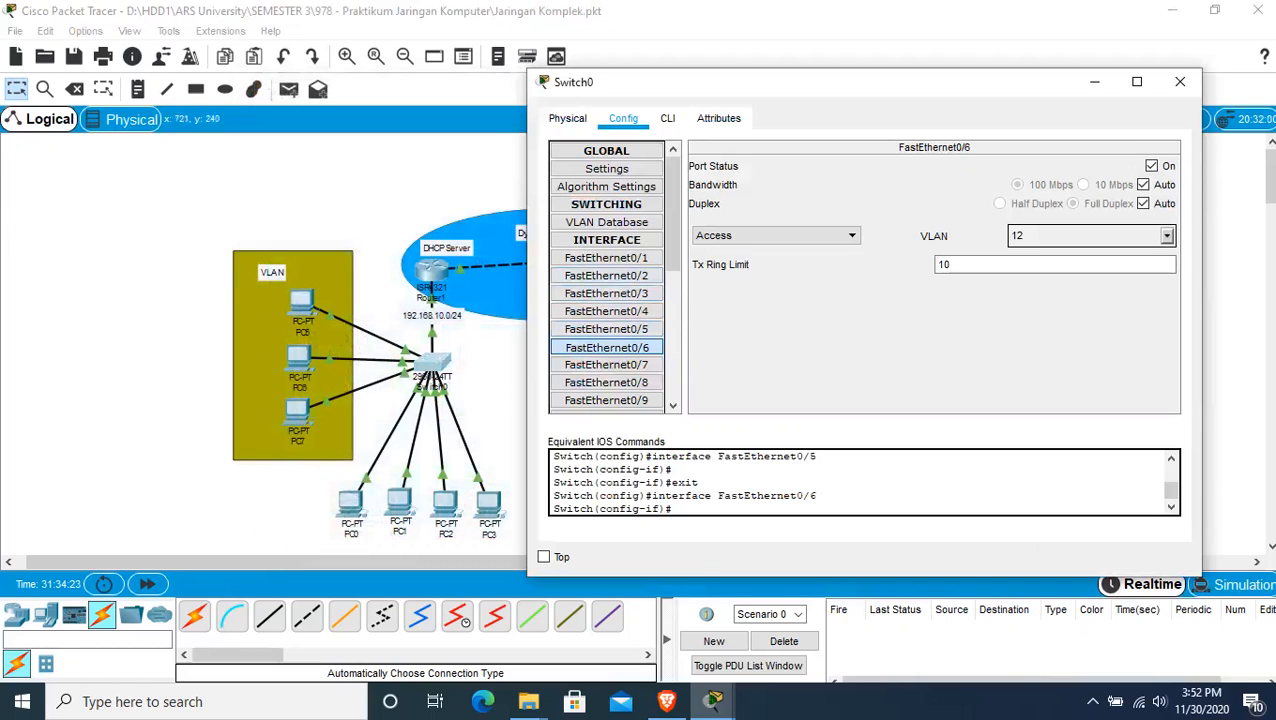
# Step: Examine the VLAN choices for FastEthernet0/6 and the VLAN assignments of FastEthernet0/7 and FastEthernet0/8, and close Switch0's window
pyautogui.click(1166, 235)
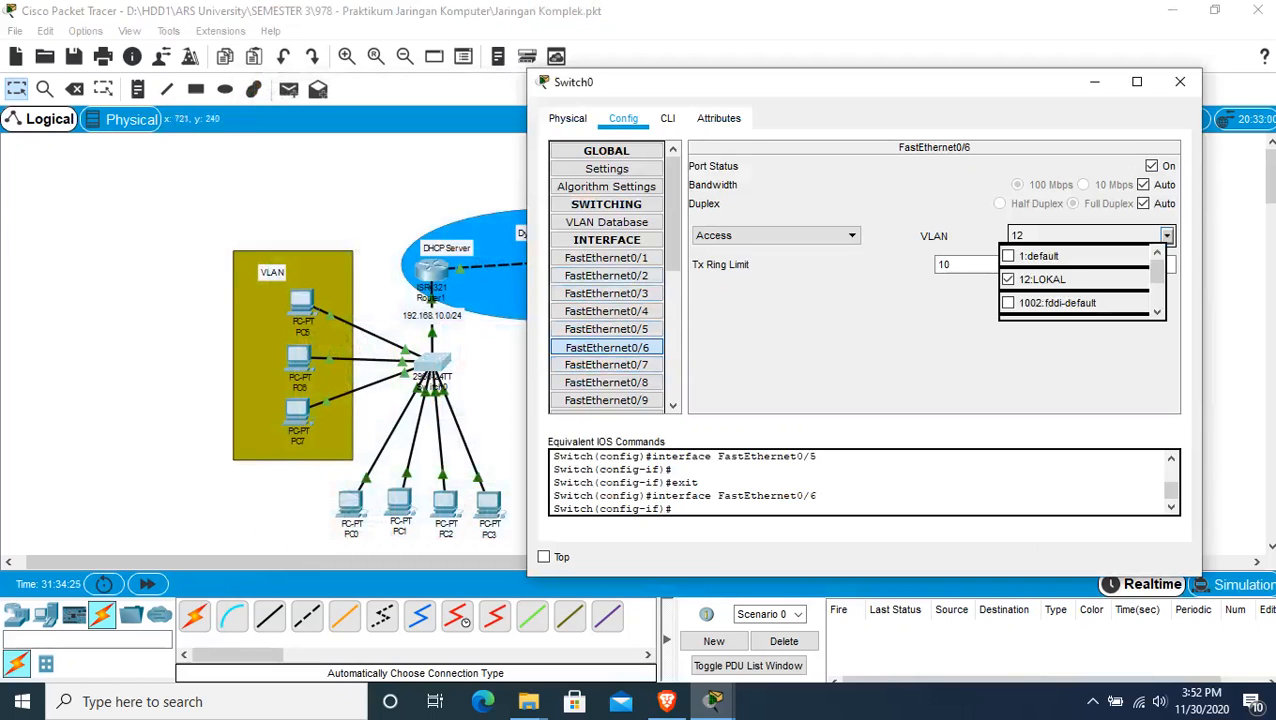
pyautogui.scroll(-2, 1080, 280)
pyautogui.scroll(2, 1080, 280)
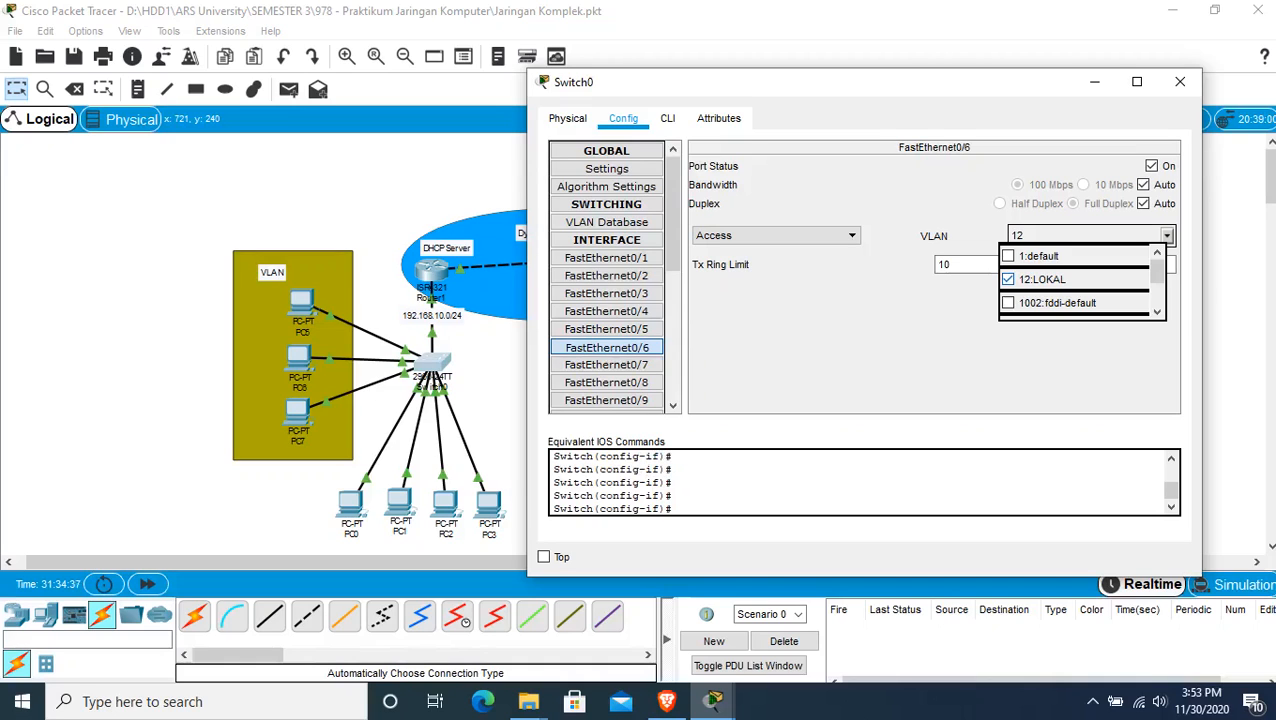
pyautogui.click(900, 325)
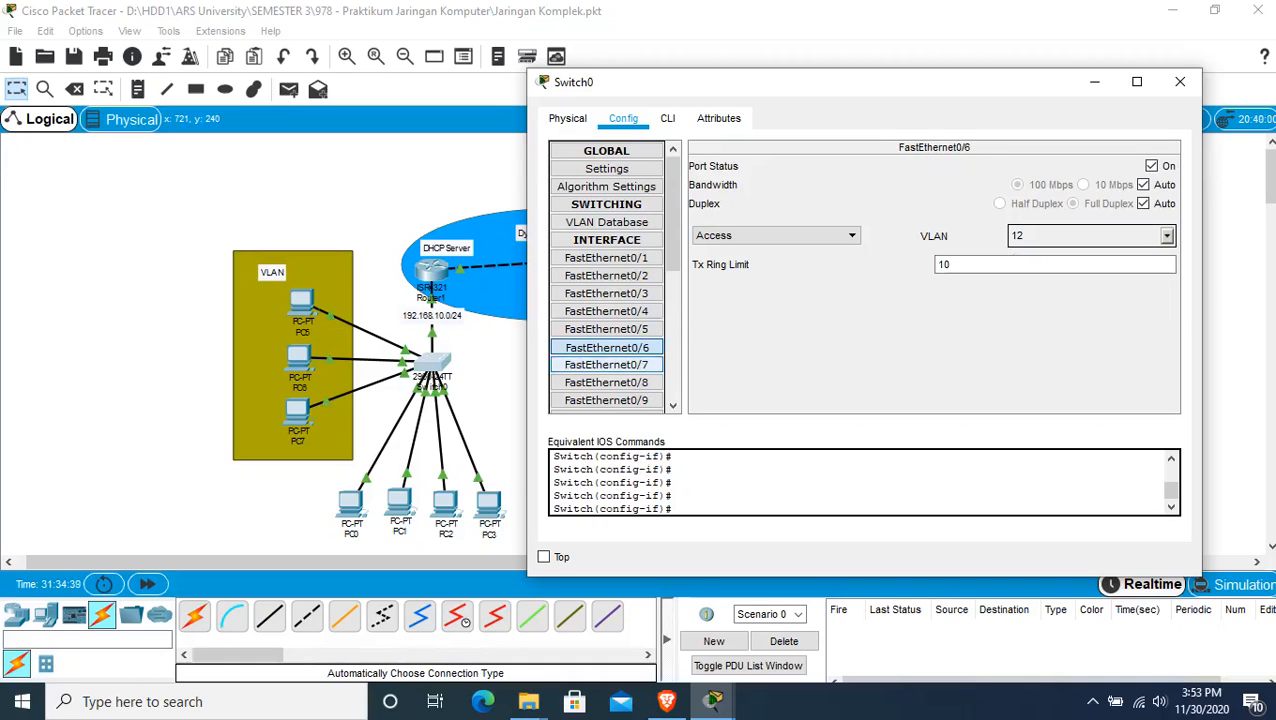
pyautogui.click(606, 364)
pyautogui.click(606, 382)
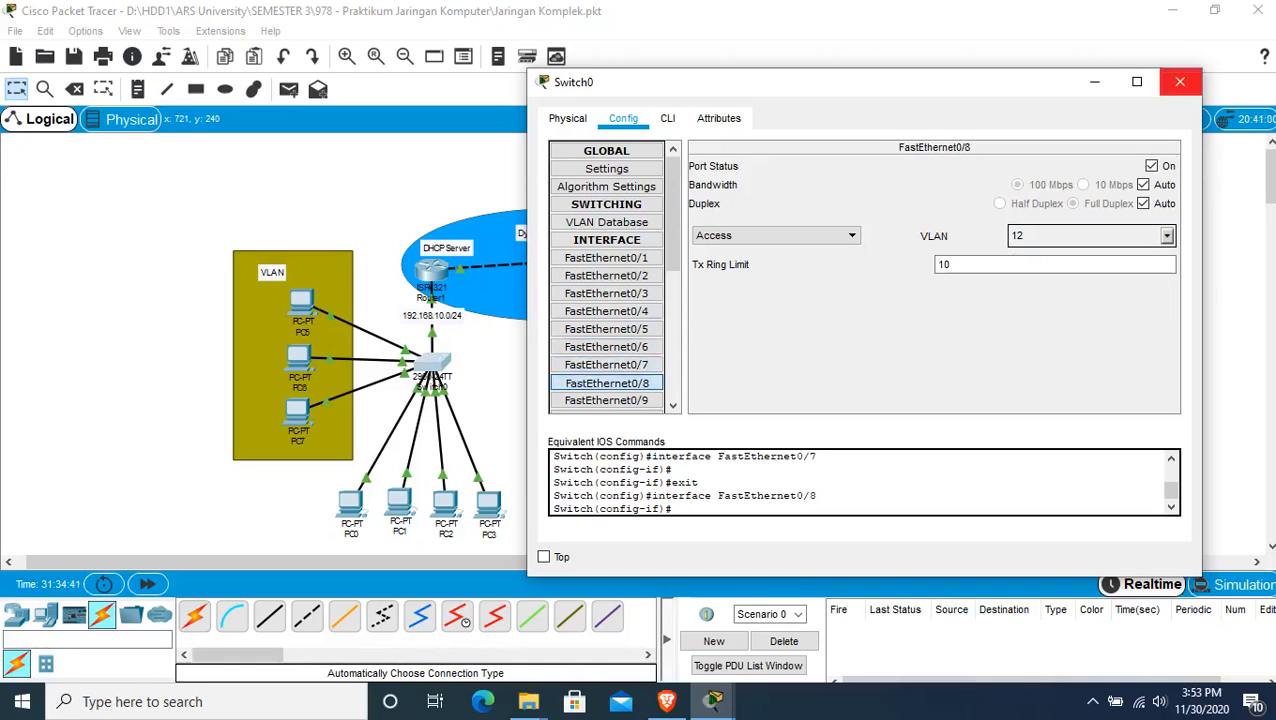
pyautogui.click(1180, 81)
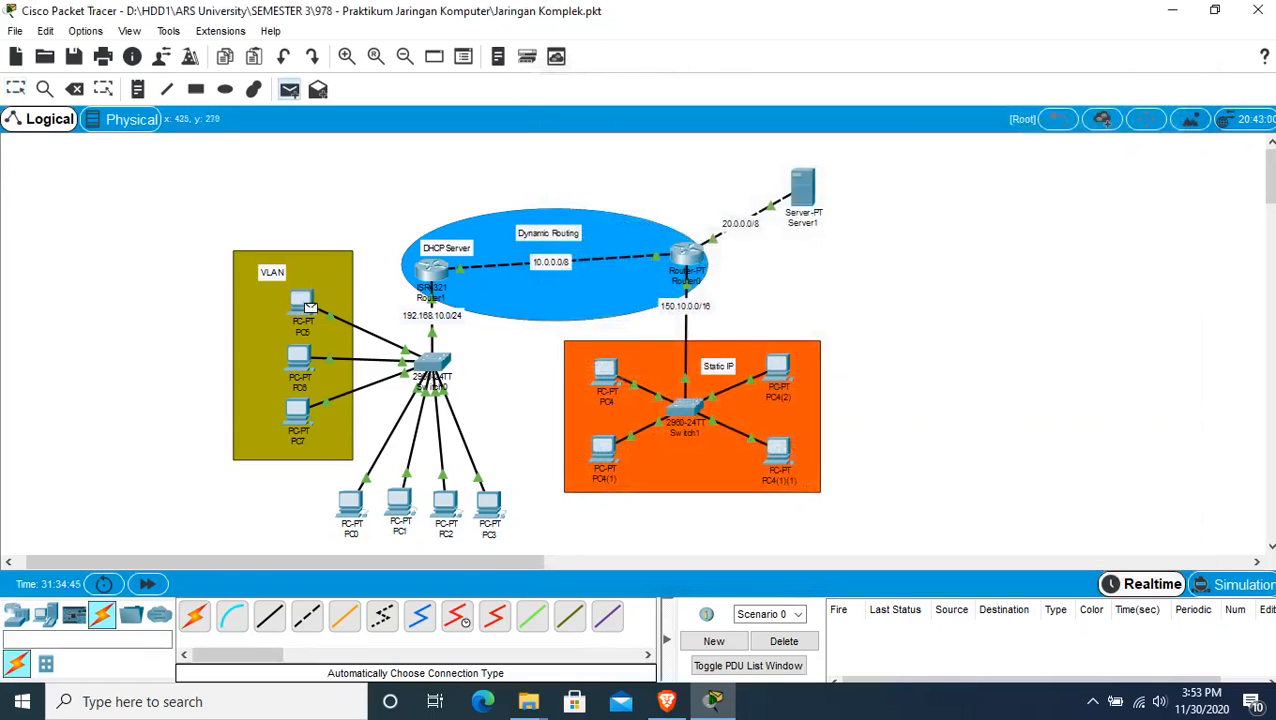
# Step: Send simple PDUs from PC5 to PC6 and from PC5 to PC3 to test connectivity inside and outside the VLAN
pyautogui.click(301, 303)
pyautogui.click(298, 357)
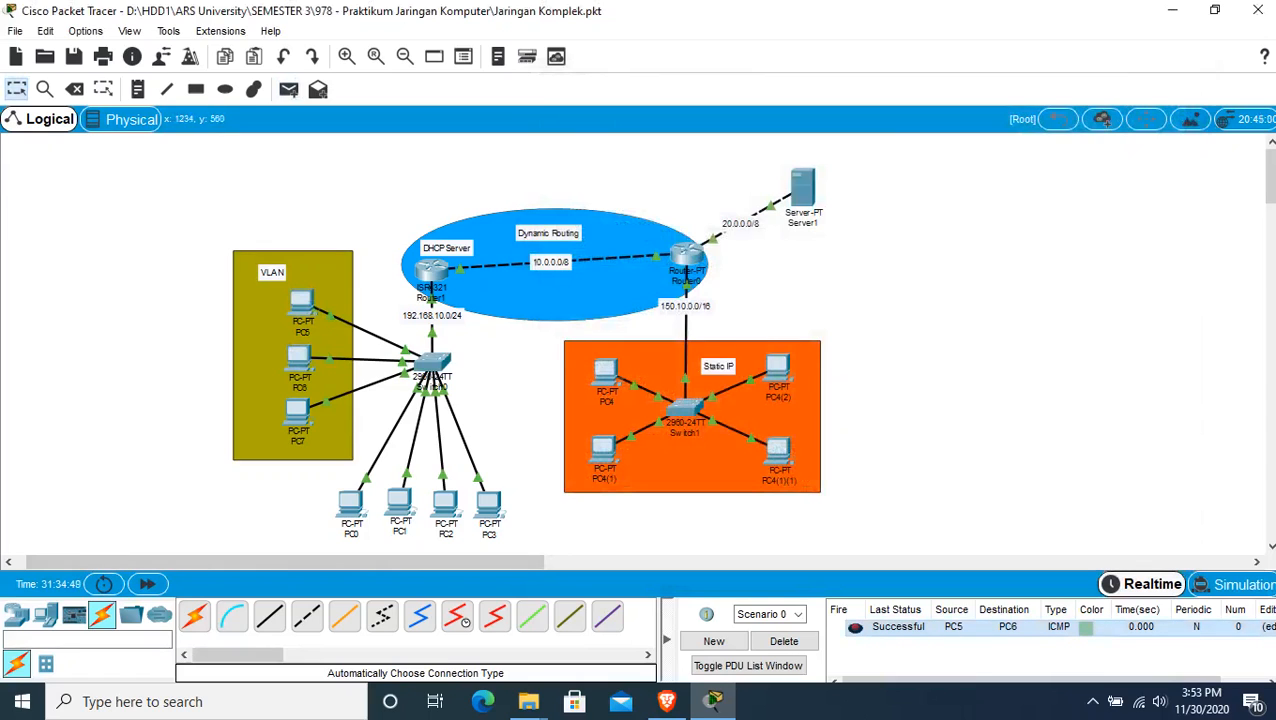
pyautogui.click(289, 89)
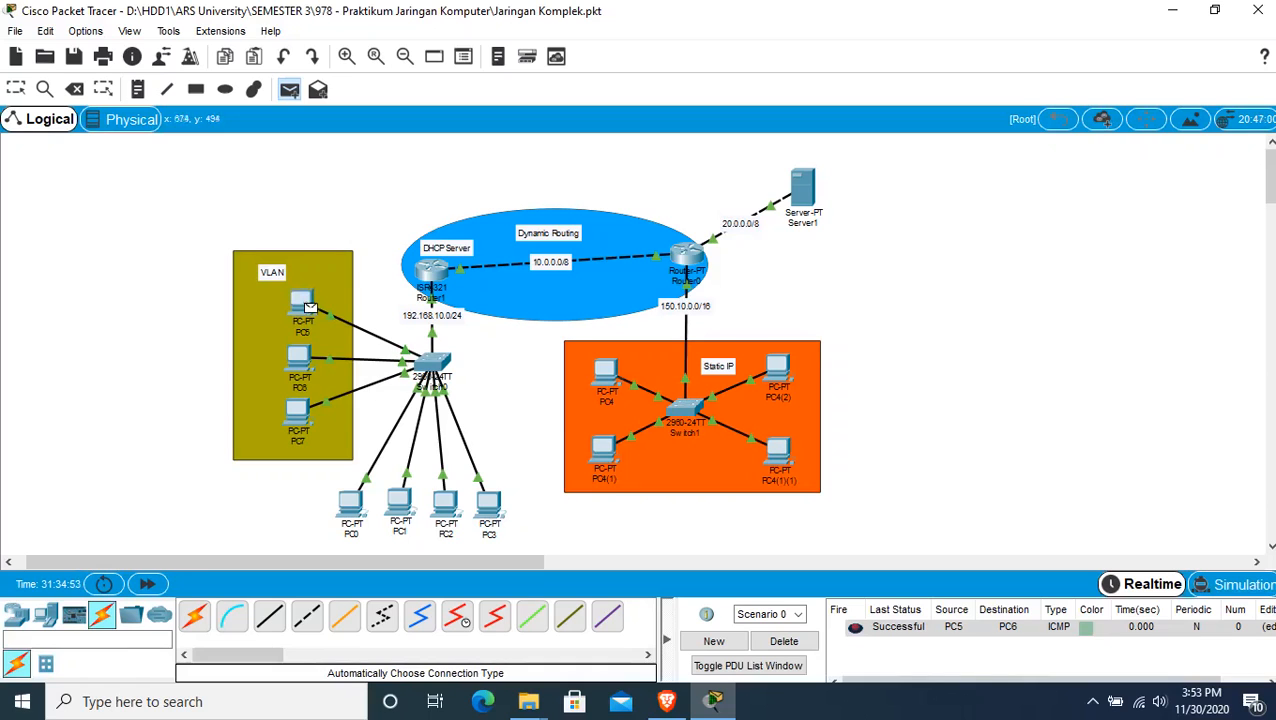
pyautogui.click(303, 303)
pyautogui.click(488, 503)
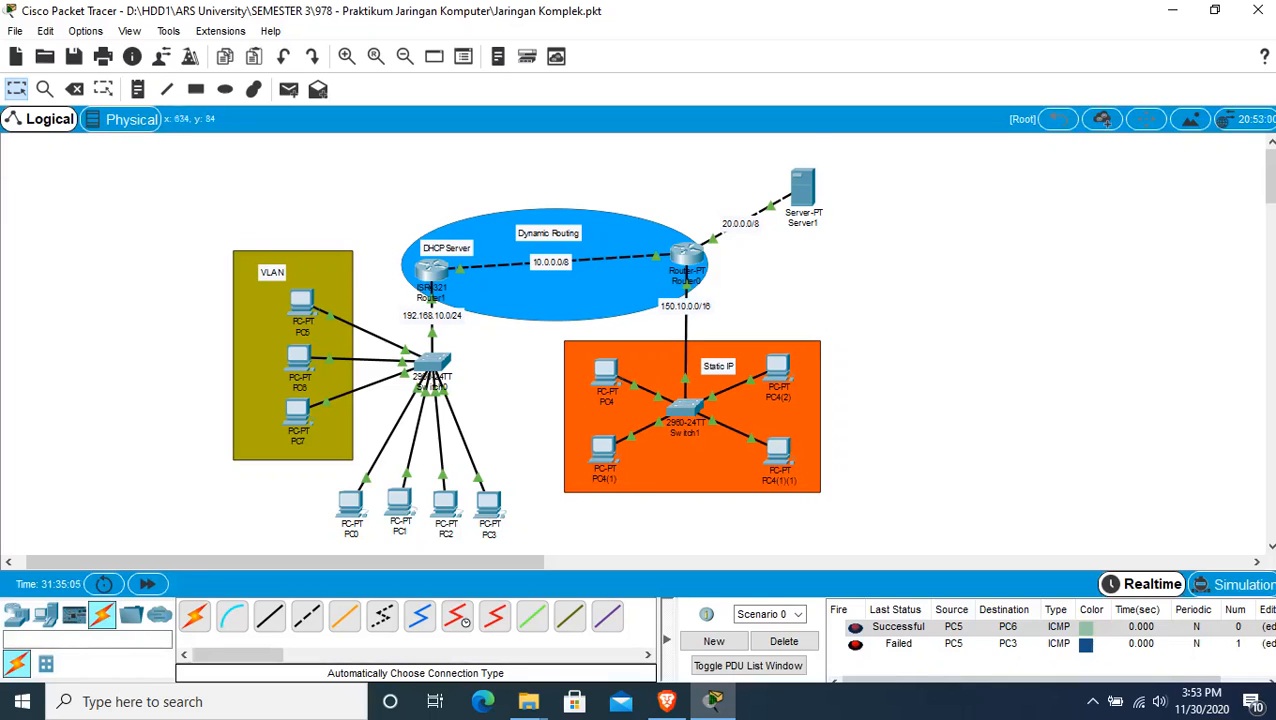
# Step: Review the networks in Router0's RIP routing configuration that serve the Static IP area, and close Router0's window
pyautogui.scroll(-1, 911, 320)
pyautogui.scroll(1, 911, 320)
pyautogui.scroll(-1, 525, 335)
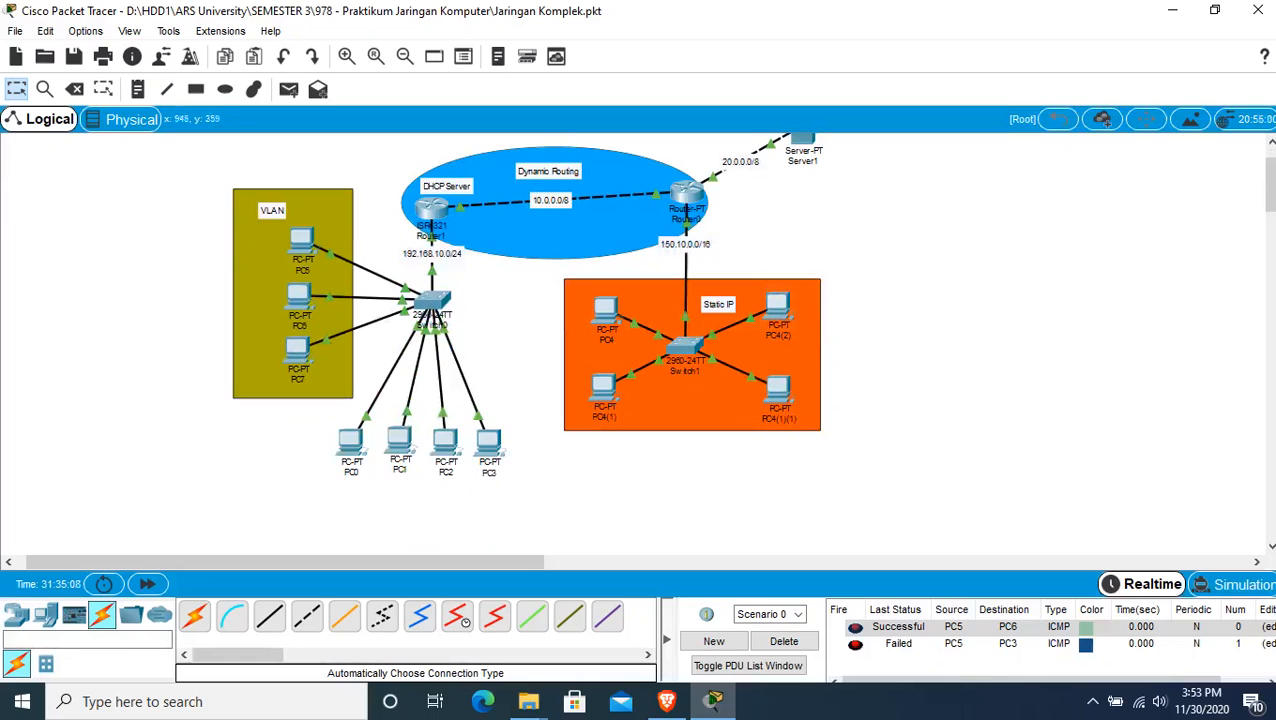
pyautogui.moveTo(976, 396); pyautogui.dragTo(545, 320)
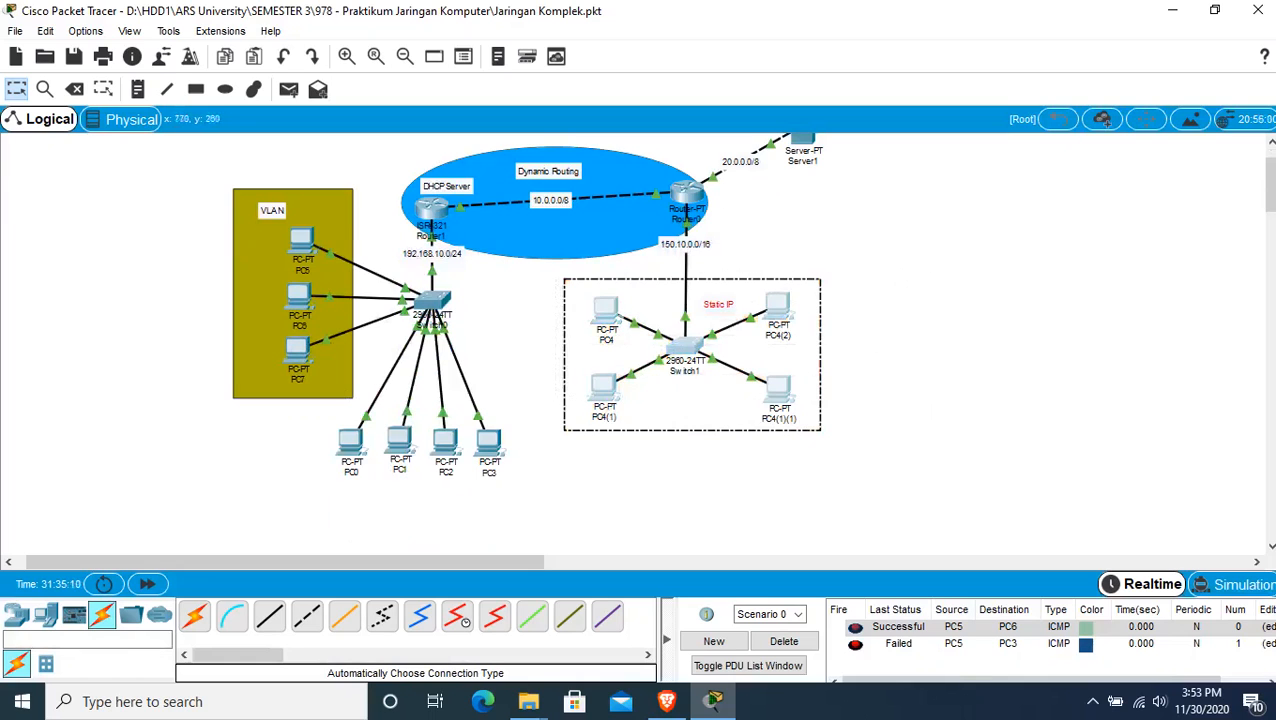
pyautogui.click(686, 193)
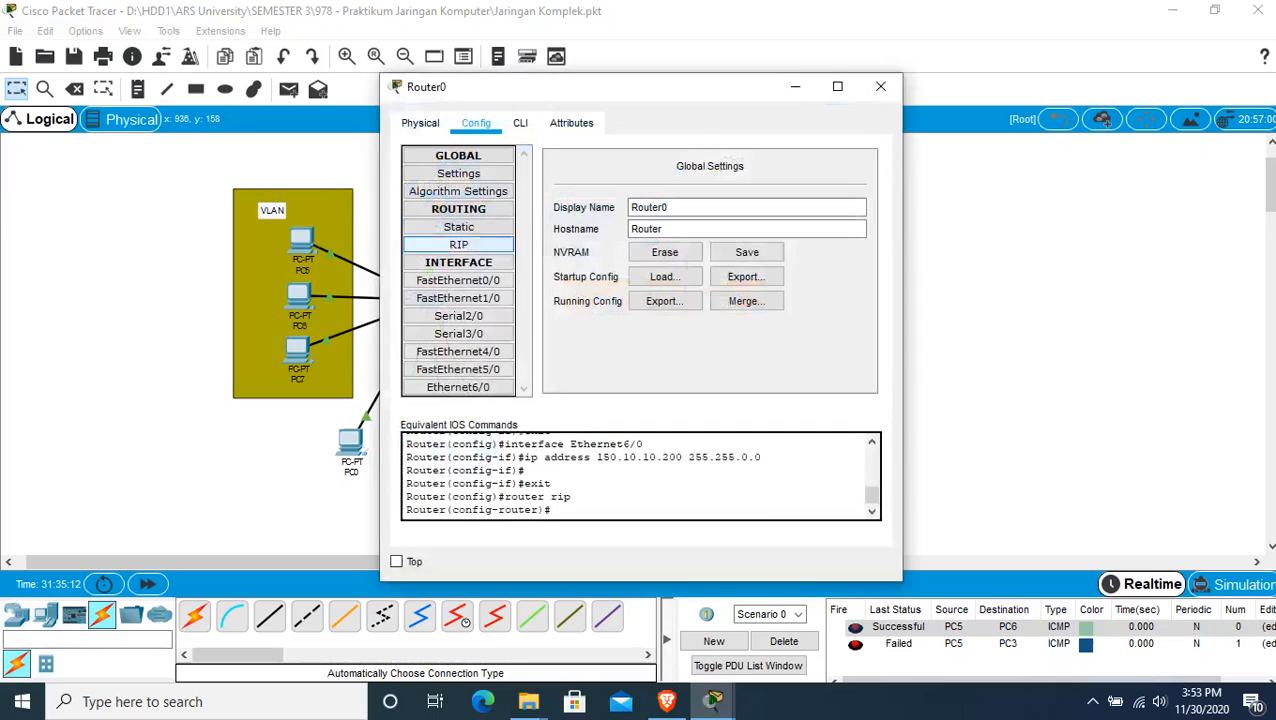
pyautogui.click(460, 245)
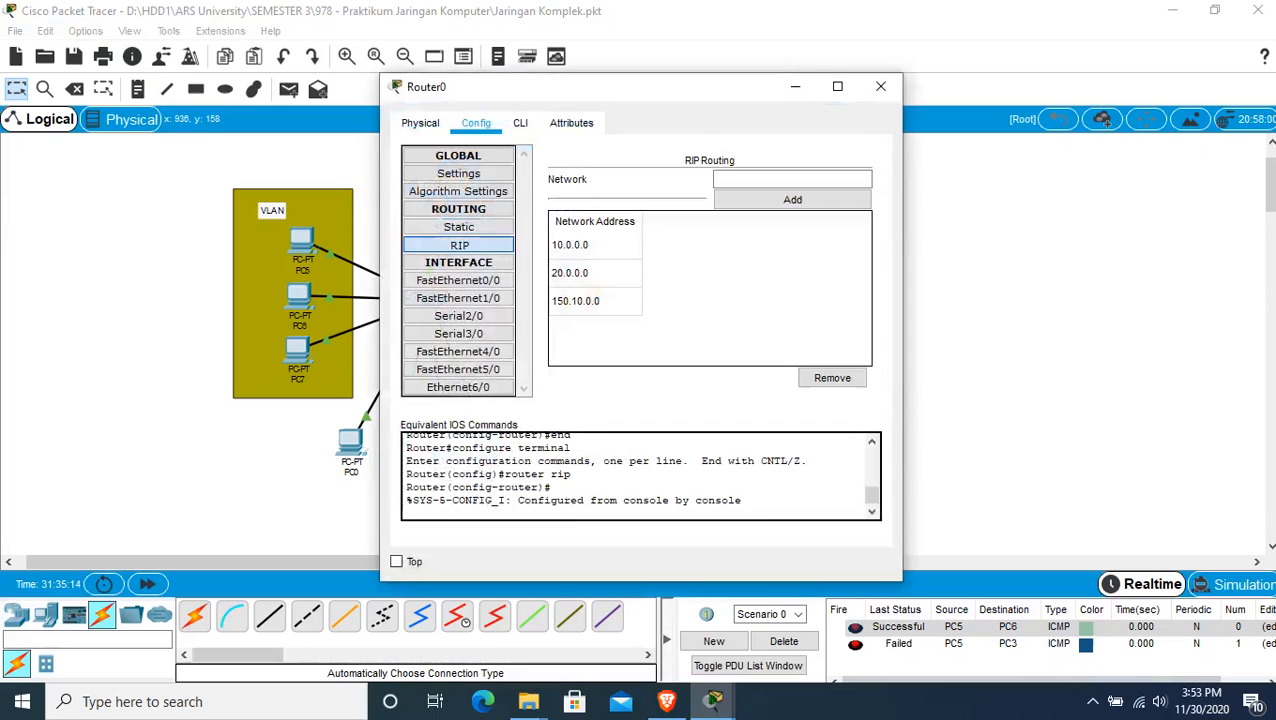
pyautogui.moveTo(595, 246); pyautogui.dragTo(595, 273)
pyautogui.click(880, 86)
# Step: Move the Static IP area with its label, PCs and Switch1 together slightly farther down from Router0
pyautogui.moveTo(950, 407); pyautogui.dragTo(540, 272)
pyautogui.moveTo(684, 350); pyautogui.dragTo(685, 364)
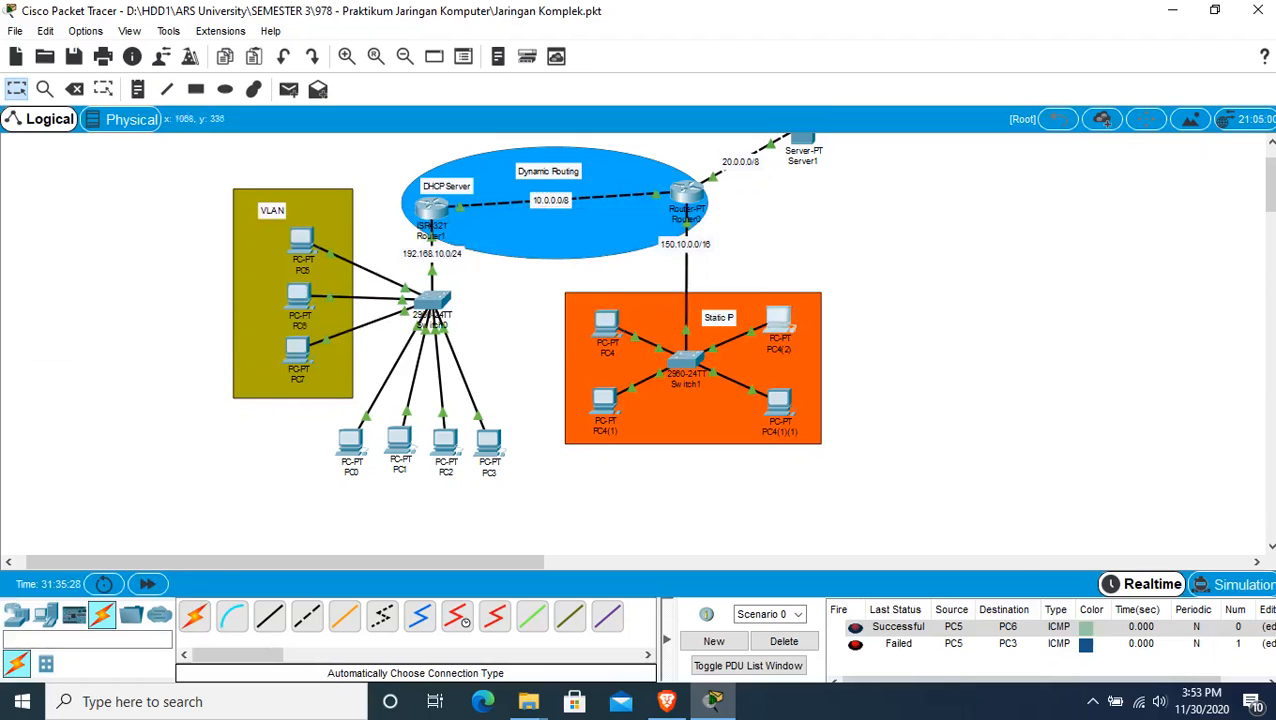
# Step: Review PC4(2)'s static IP configuration, including its default gateway and DNS server, and close PC4(2)'s window
pyautogui.click(778, 322)
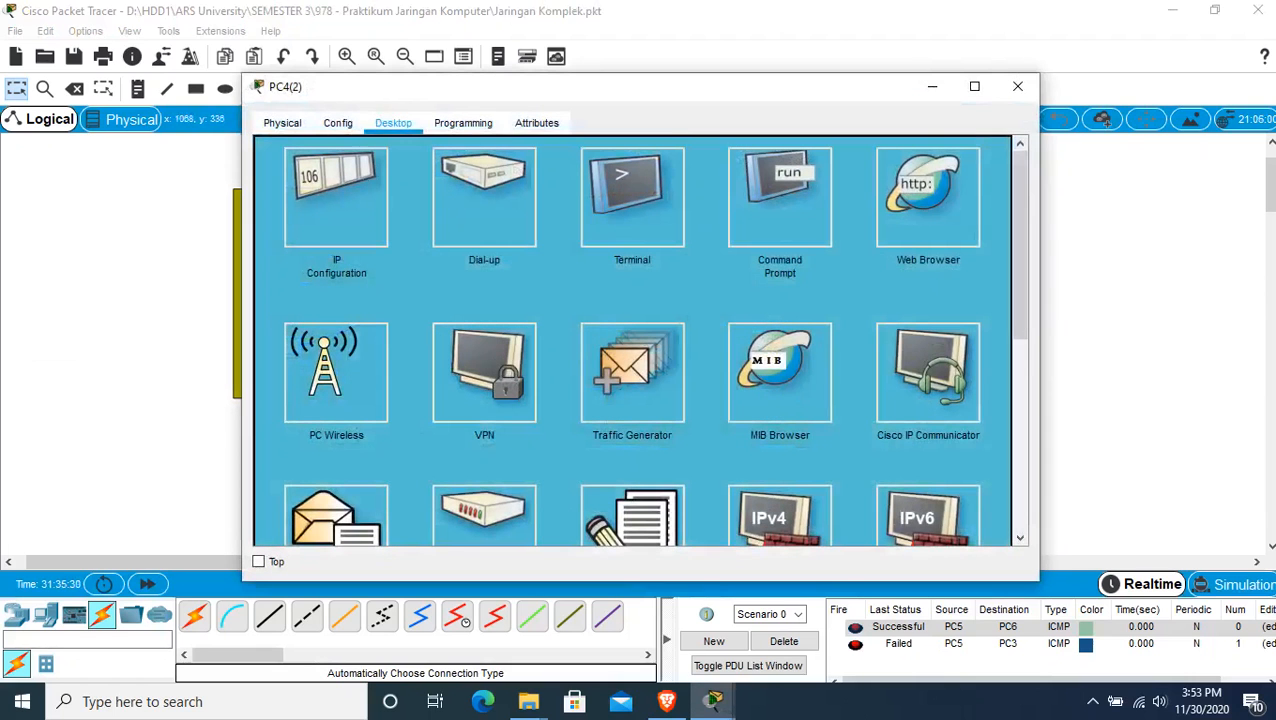
pyautogui.click(338, 123)
pyautogui.click(393, 123)
pyautogui.click(336, 198)
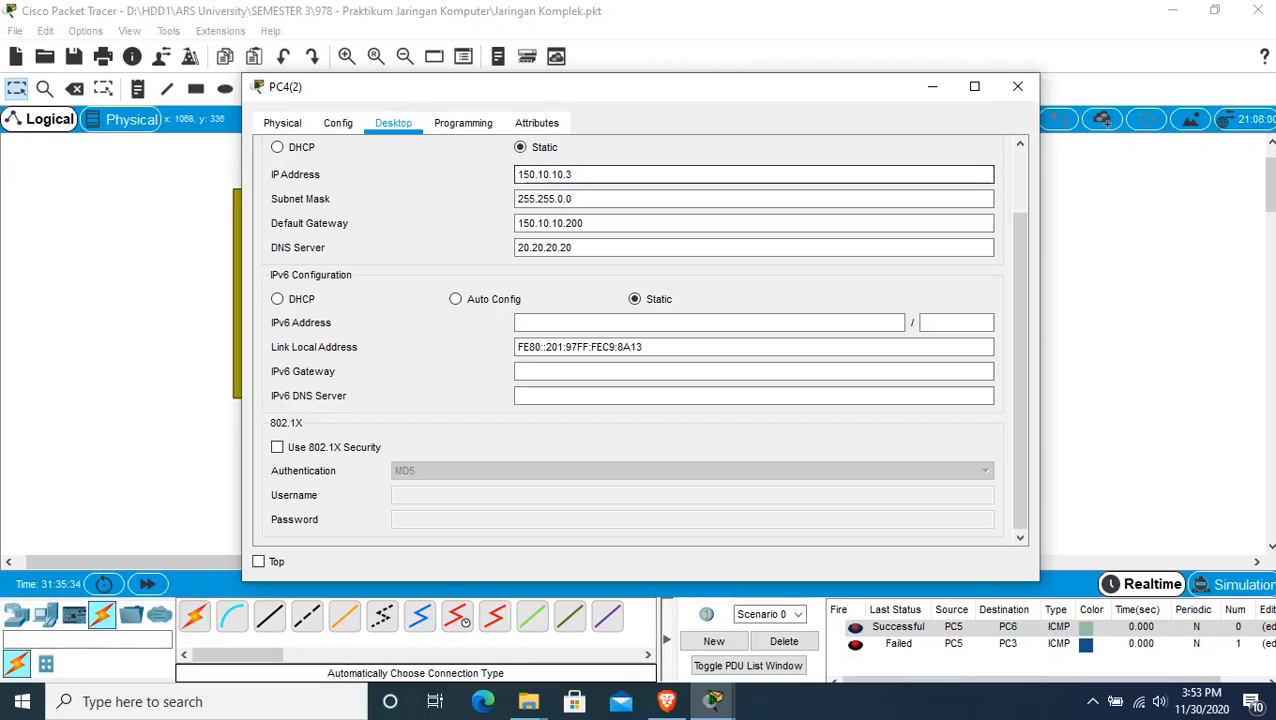
pyautogui.doubleClick(550, 223)
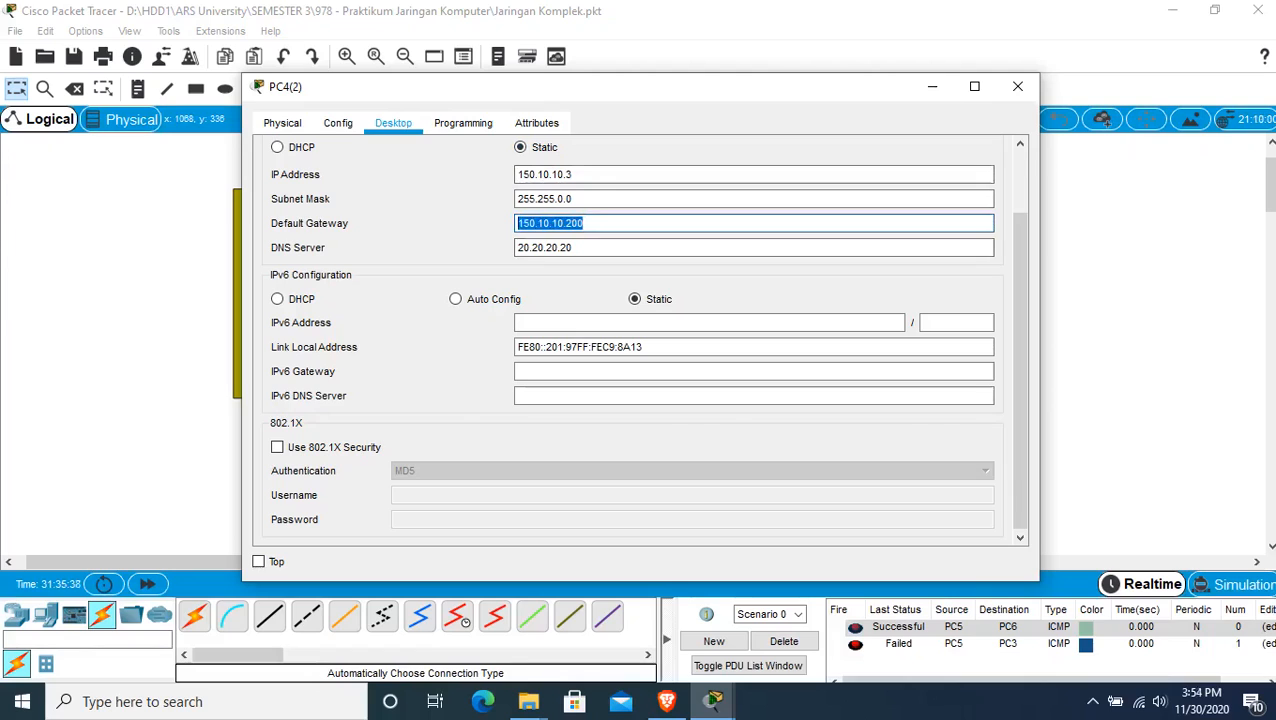
pyautogui.moveTo(584, 248); pyautogui.dragTo(512, 248)
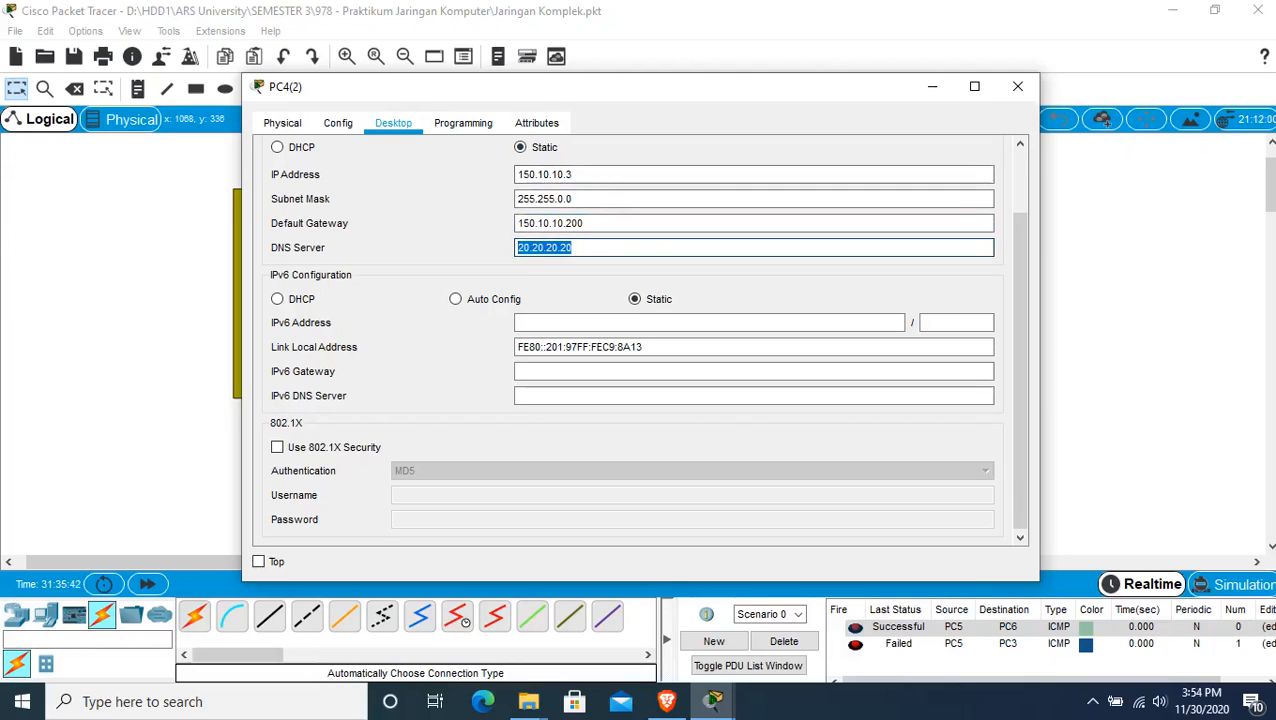
pyautogui.click(1017, 86)
pyautogui.scroll(2, 800, 200)
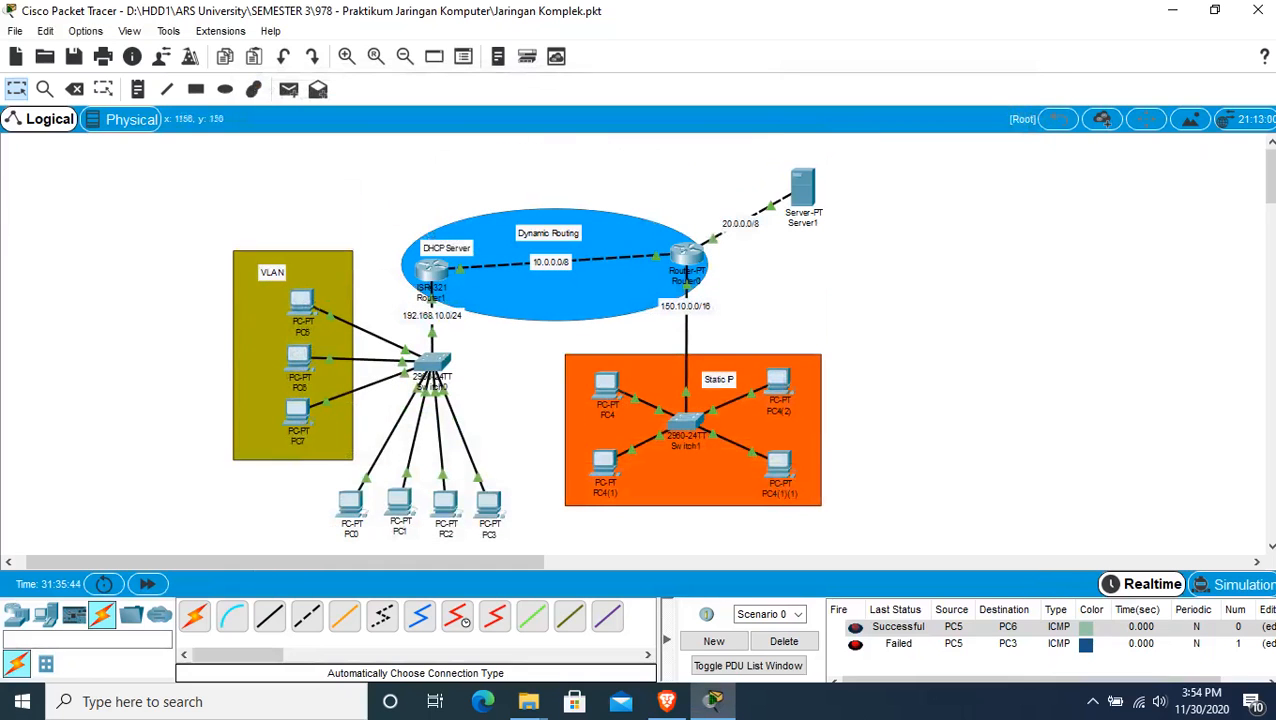
# Step: Examine Server1's DNS resource record and its HTTP service files, and select index.html
pyautogui.click(803, 182)
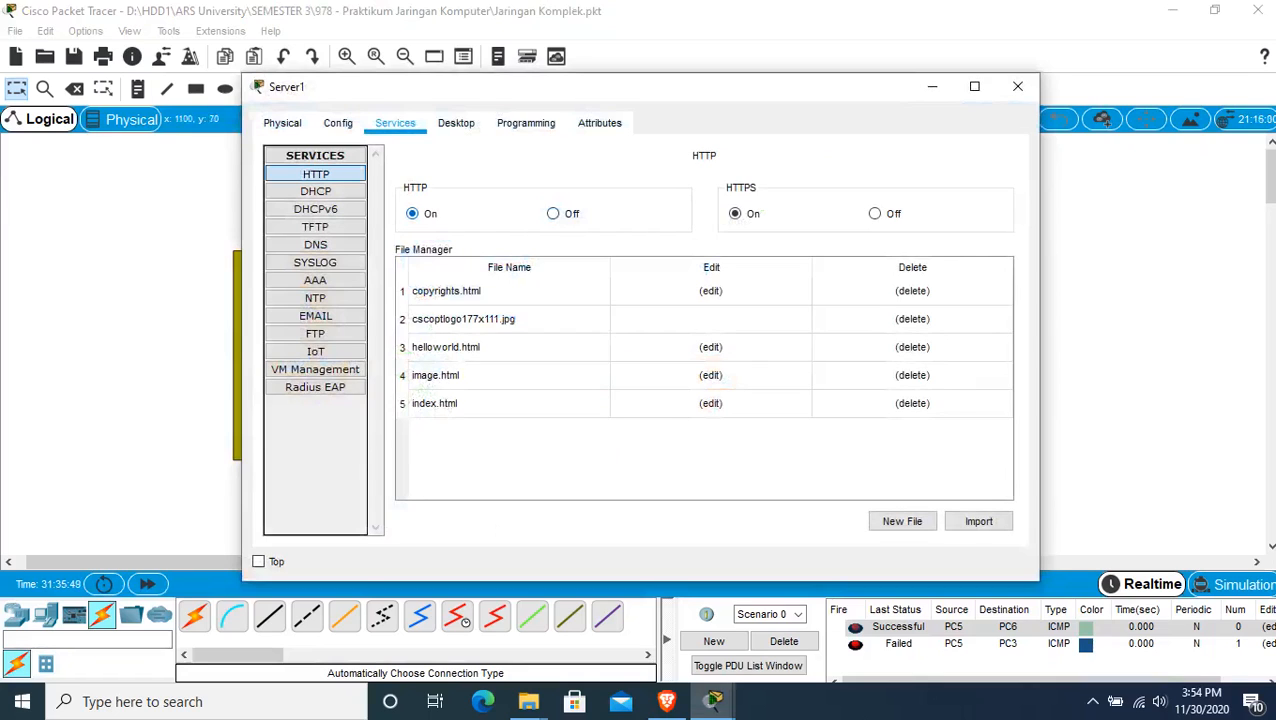
pyautogui.click(316, 245)
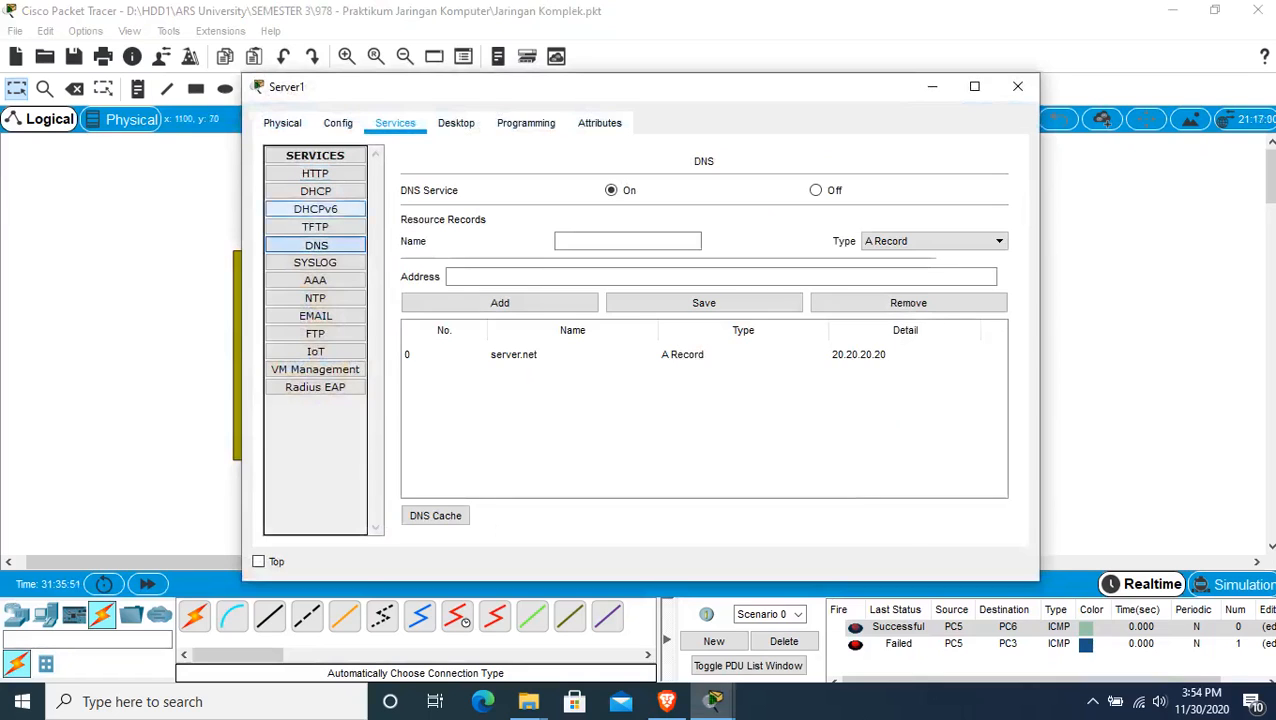
pyautogui.click(560, 354)
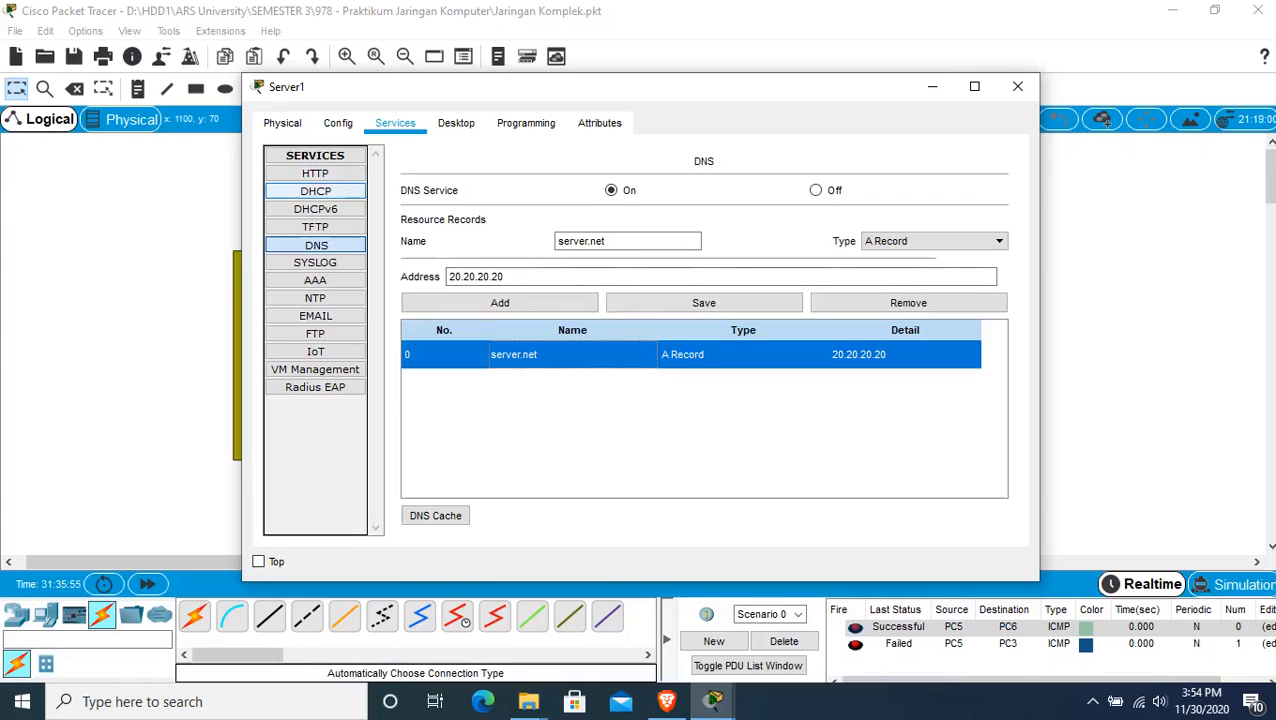
pyautogui.click(315, 173)
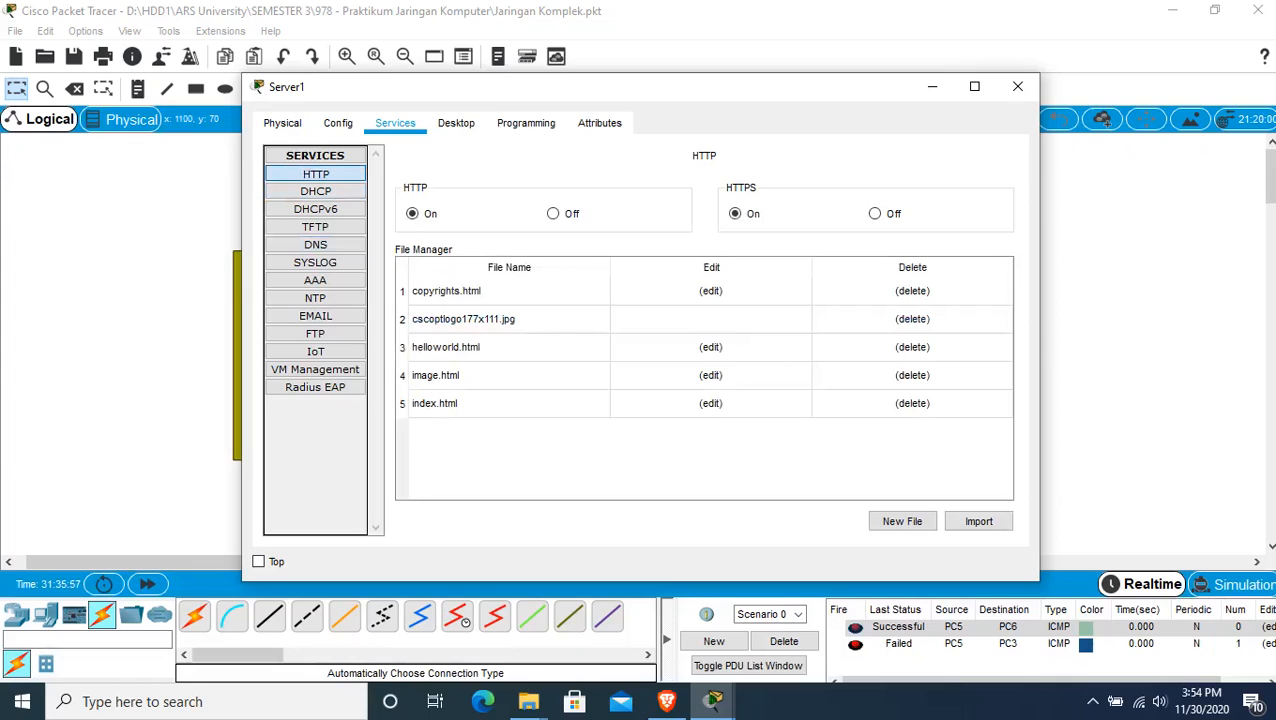
pyautogui.click(508, 404)
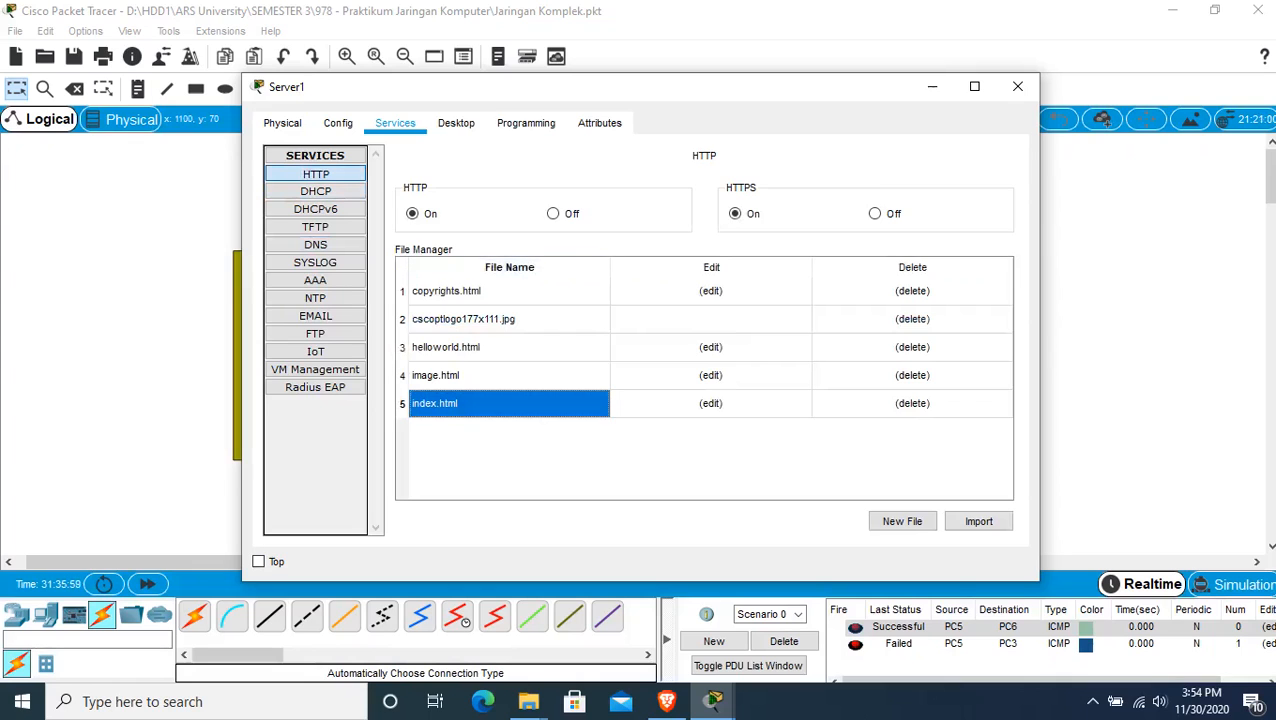
# Step: Change the heading text in Server1's index.html to SELAMAT DATANG, save it over the existing file, and close Server1's window
pyautogui.click(711, 404)
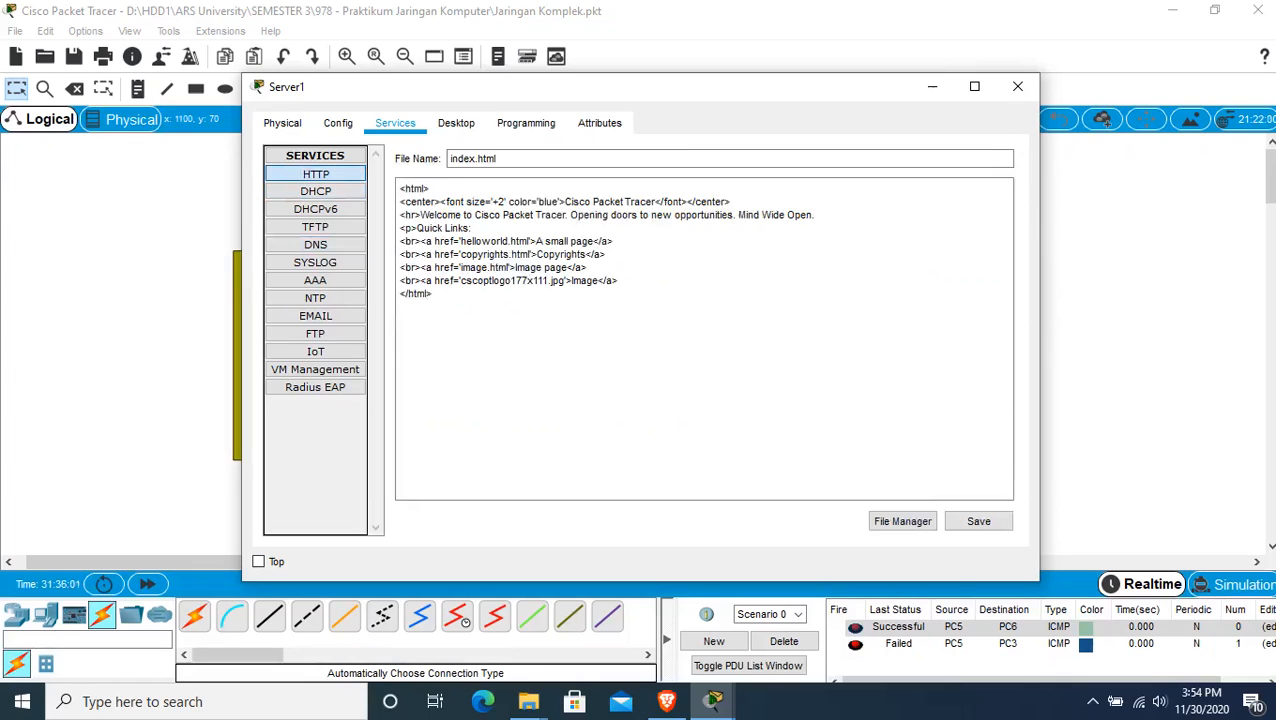
pyautogui.doubleClick(578, 202)
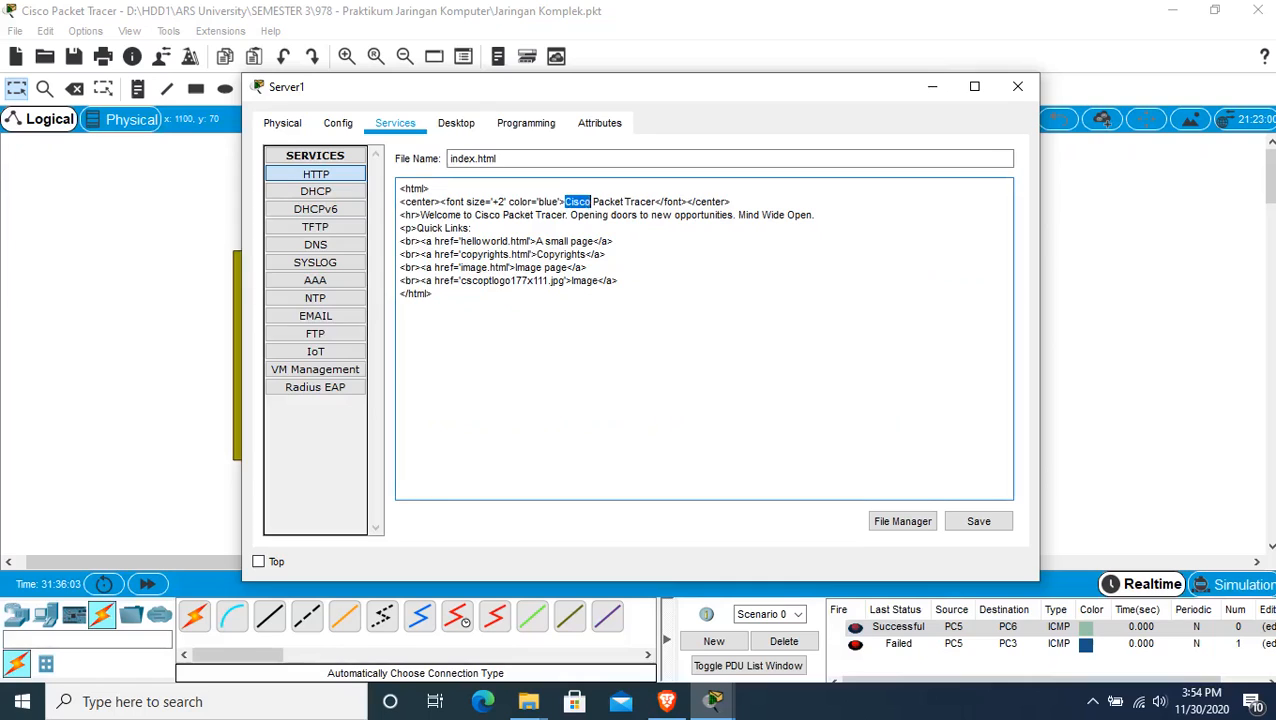
pyautogui.moveTo(566, 202); pyautogui.dragTo(656, 202)
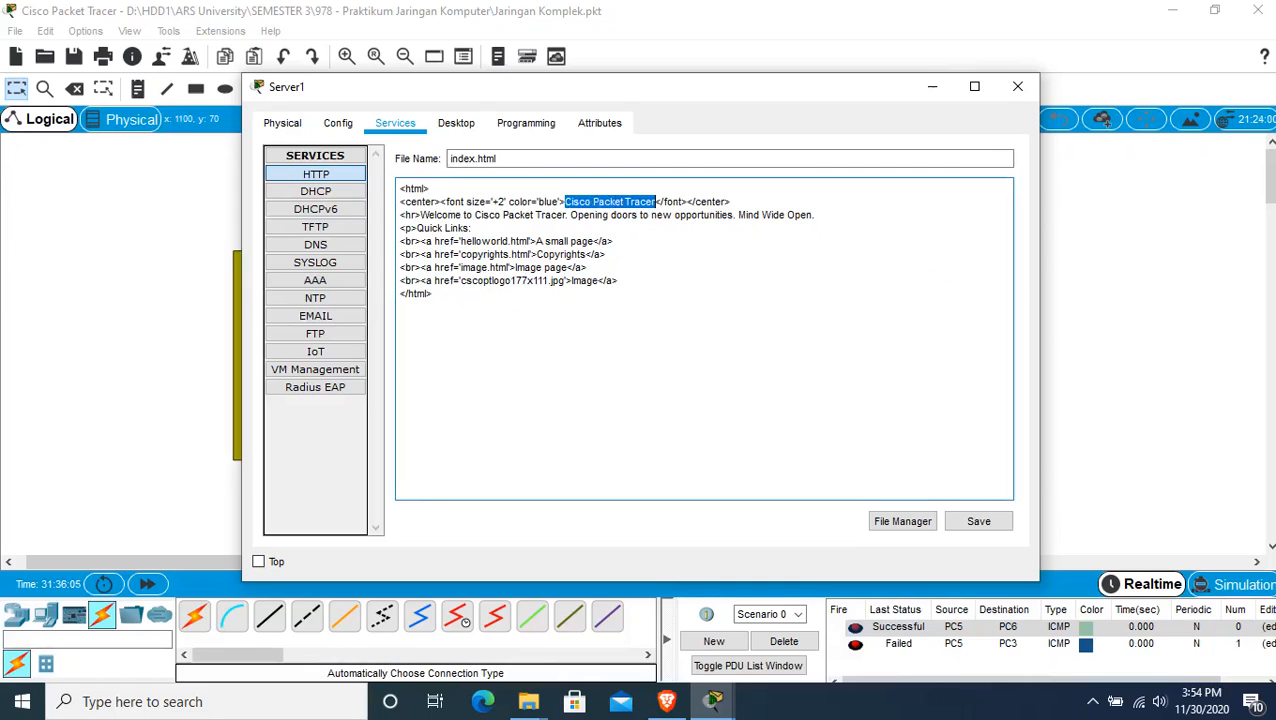
pyautogui.write('SELAMAT ')
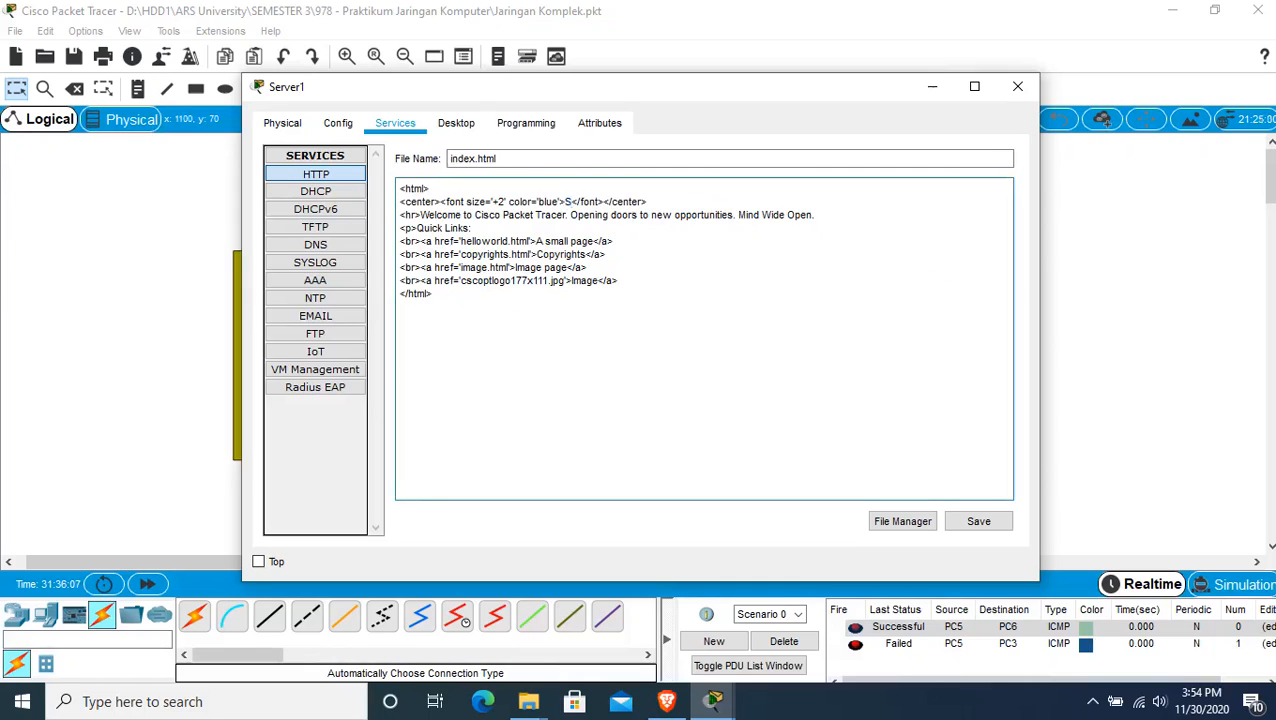
pyautogui.write('DATANG')
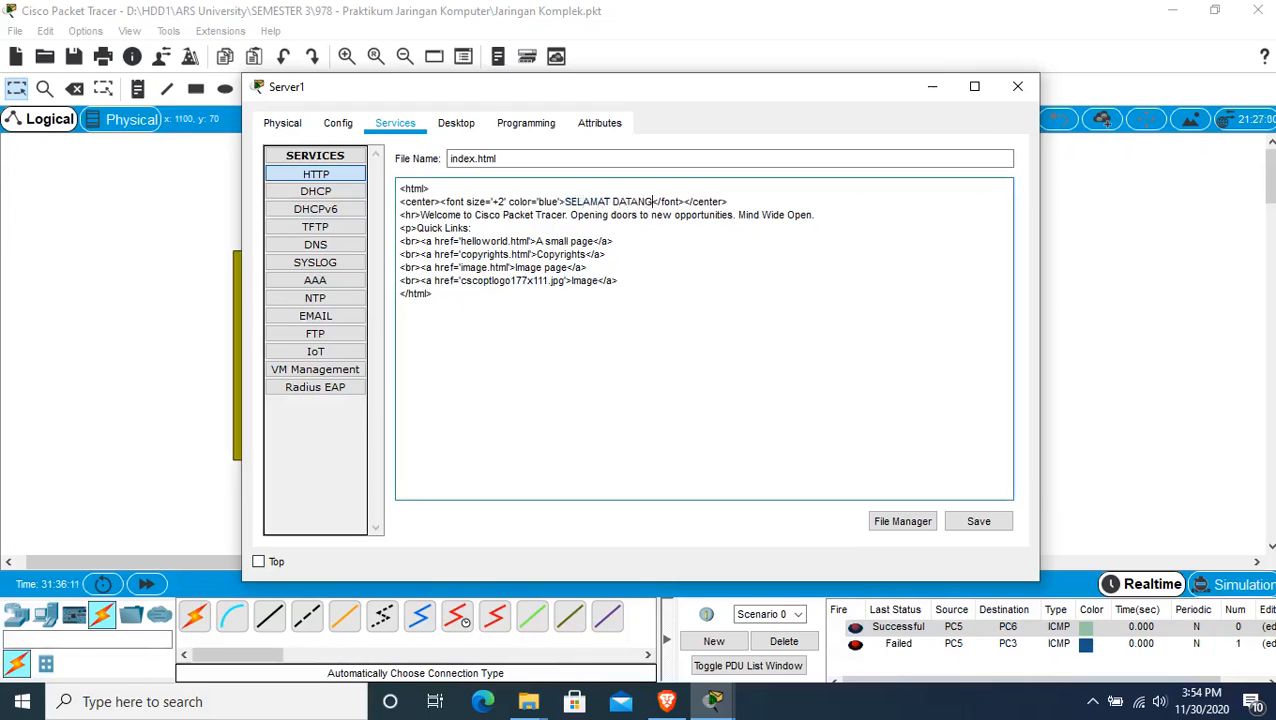
pyautogui.click(978, 521)
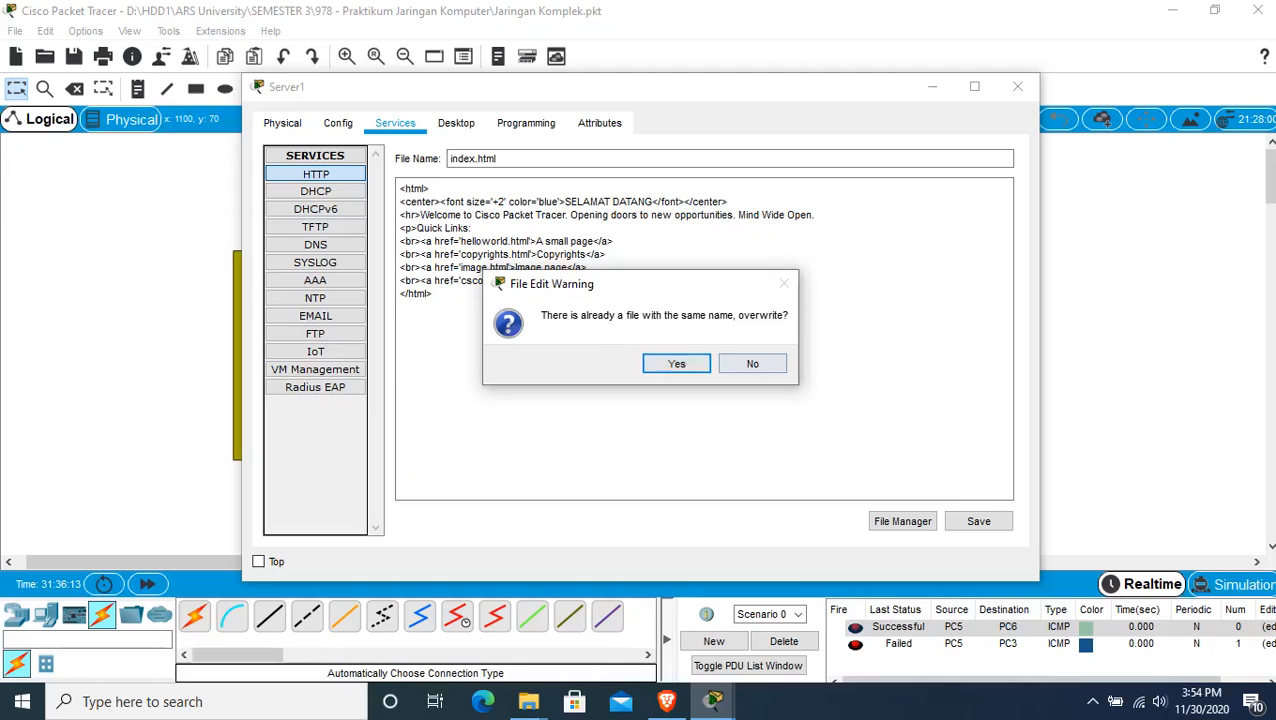
pyautogui.press('Return')
pyautogui.click(1017, 86)
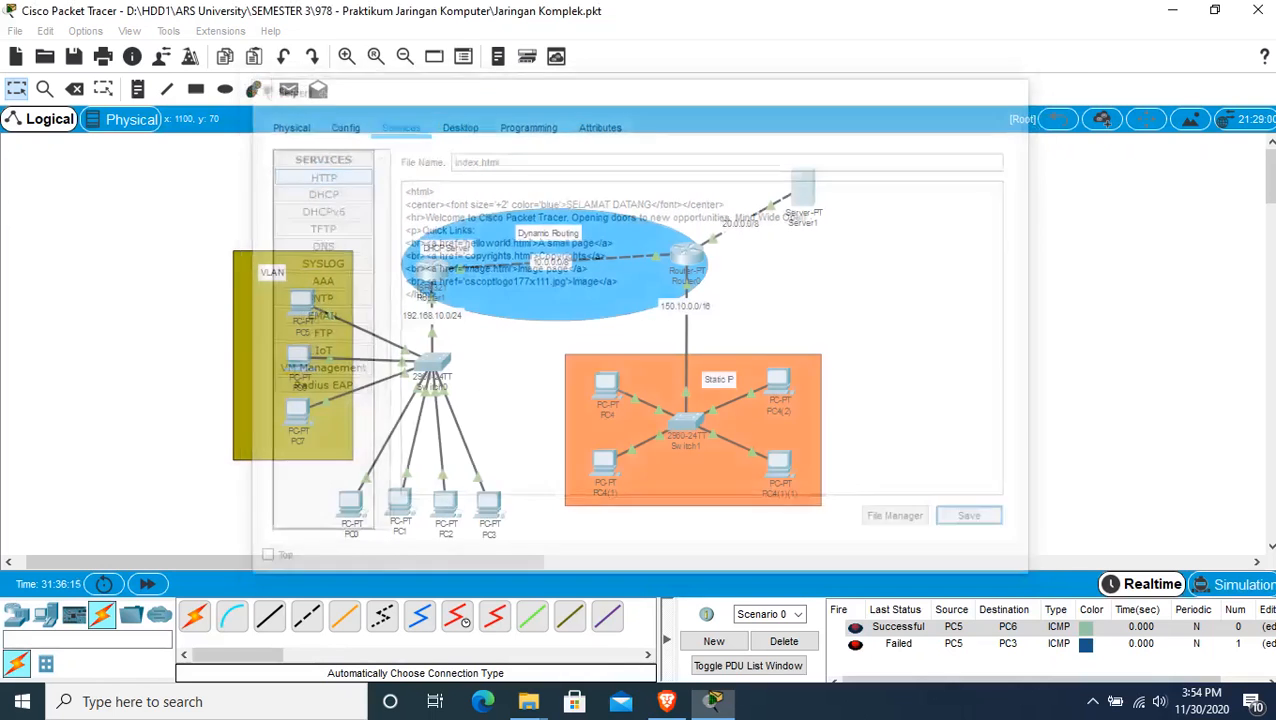
# Step: Load server.net in PC4(2)'s web browser, check the page's heading, and close PC4(2)'s window
pyautogui.click(778, 382)
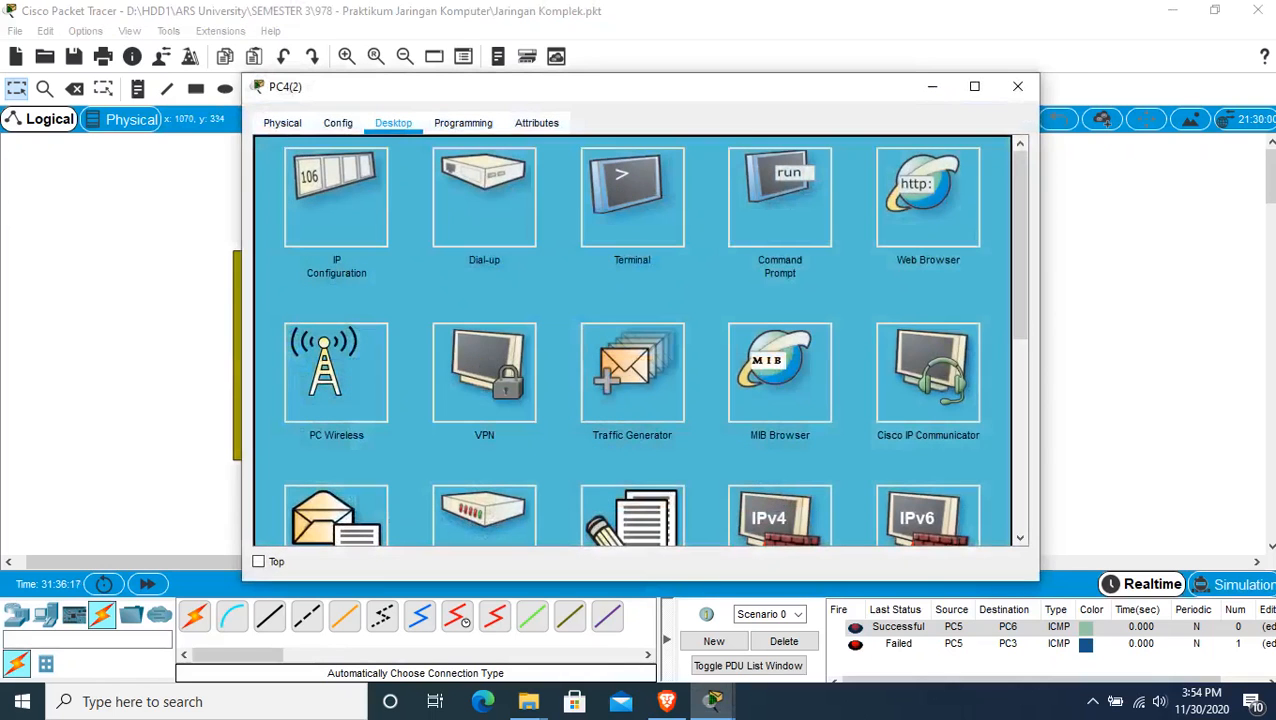
pyautogui.moveTo(790, 87); pyautogui.dragTo(733, 77)
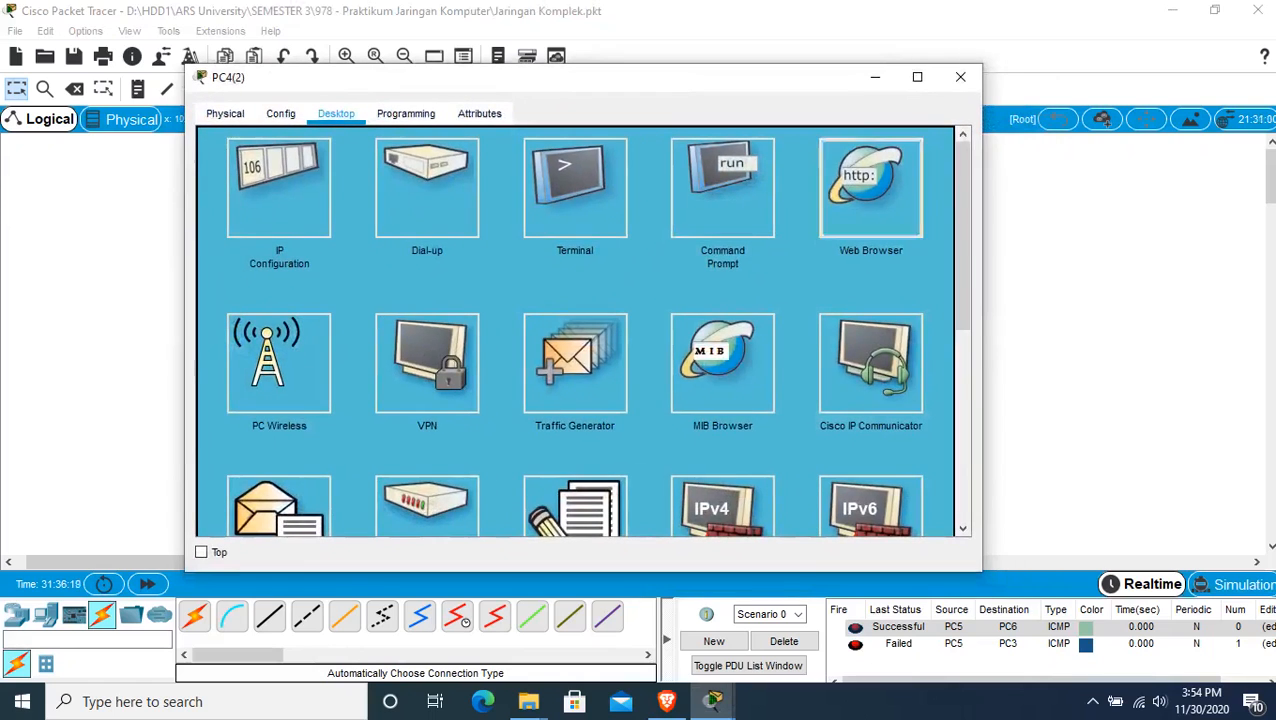
pyautogui.click(870, 188)
pyautogui.click(558, 167)
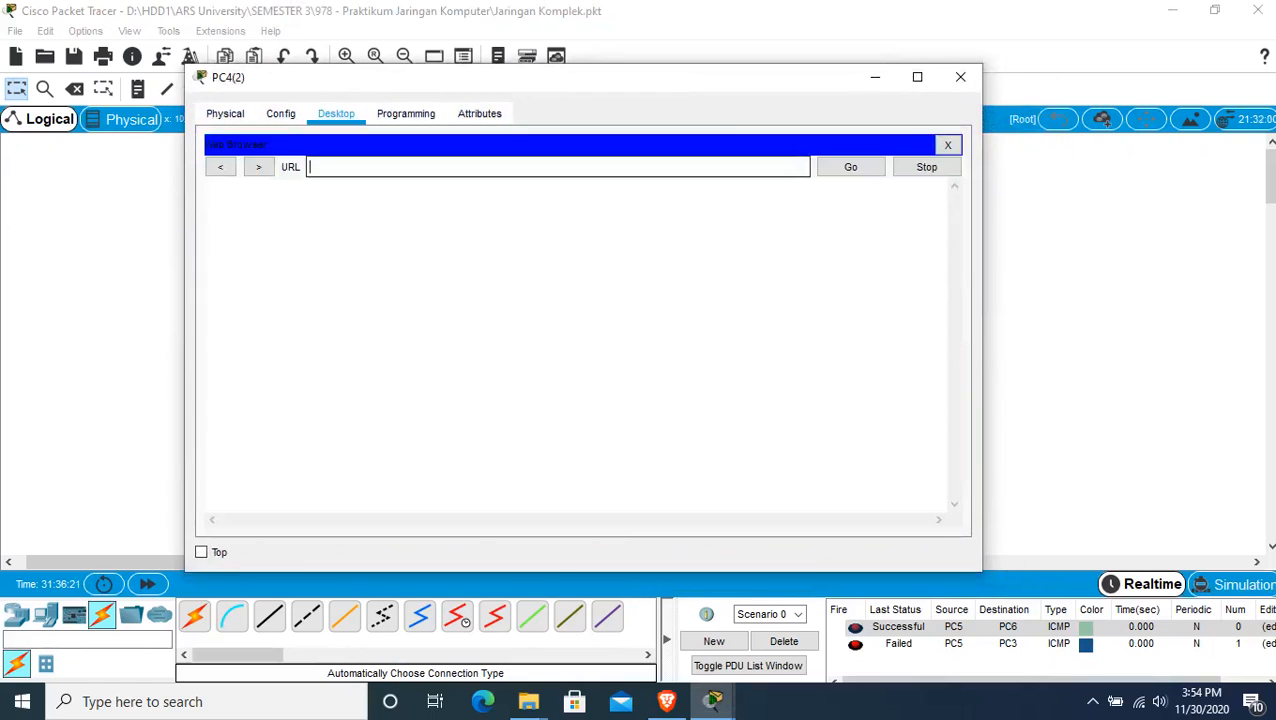
pyautogui.write('server.net')
pyautogui.press('Return')
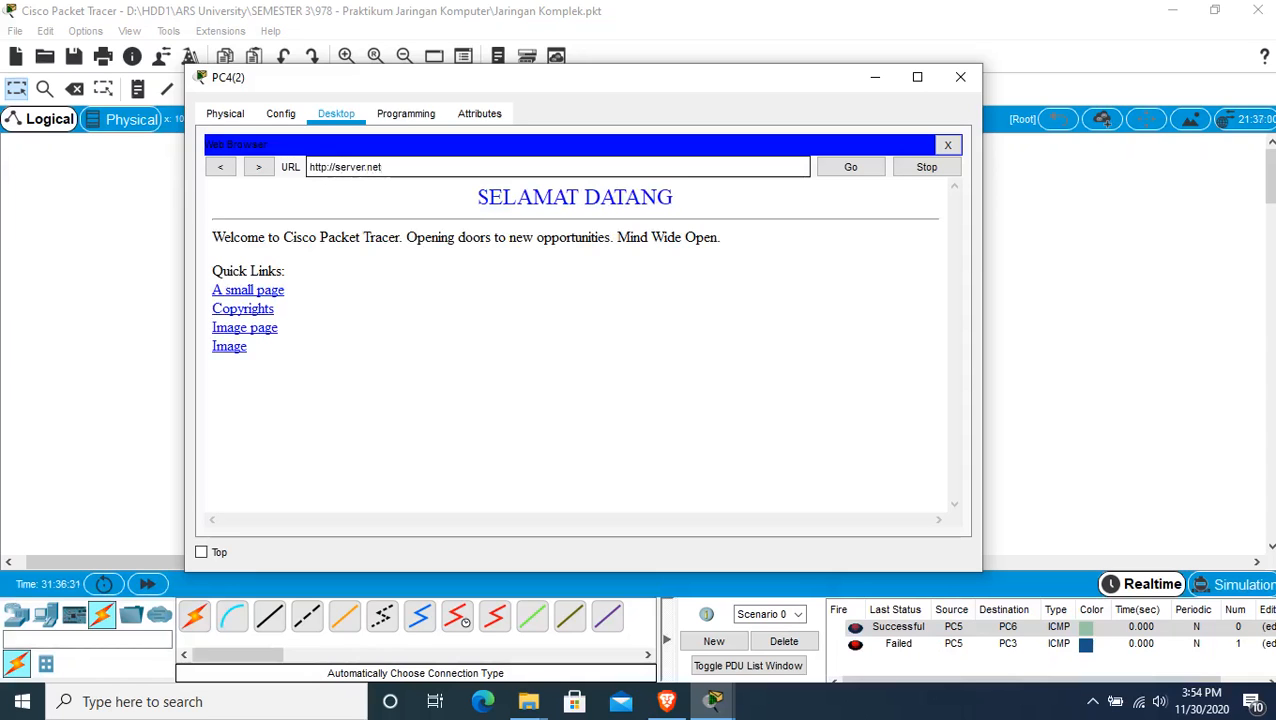
pyautogui.moveTo(674, 198); pyautogui.dragTo(477, 198)
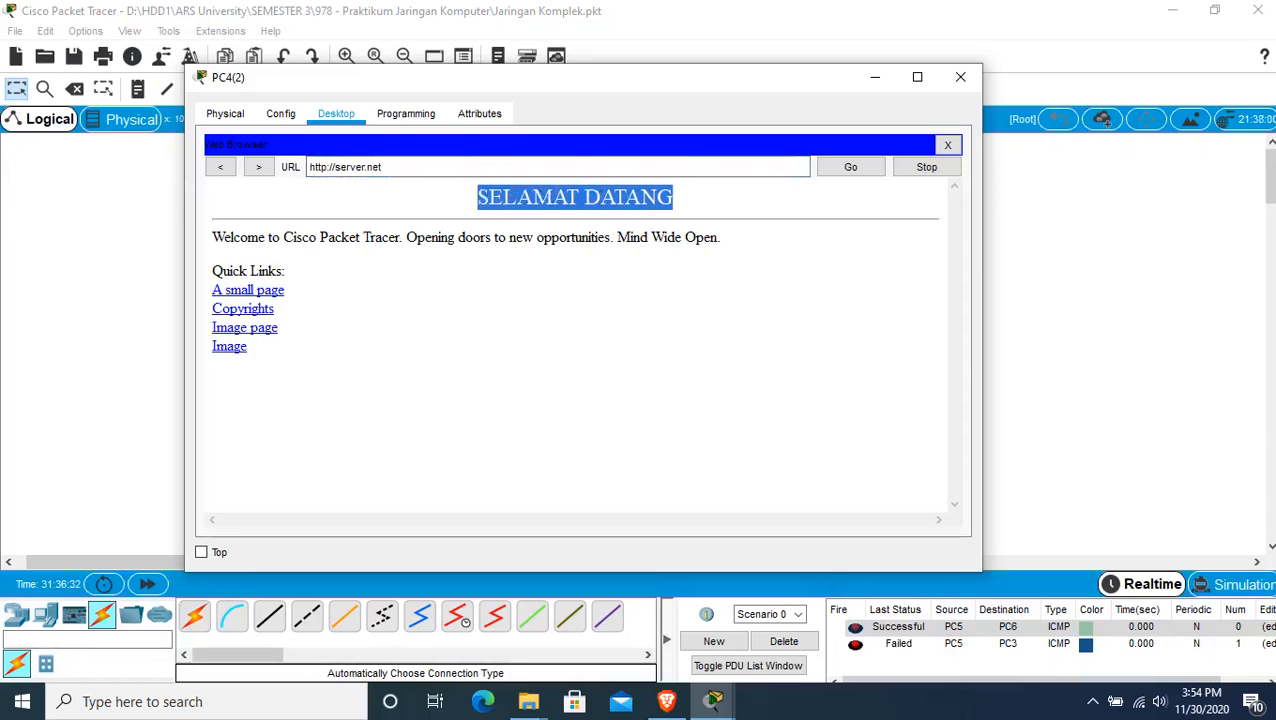
pyautogui.moveTo(631, 80); pyautogui.dragTo(564, 196)
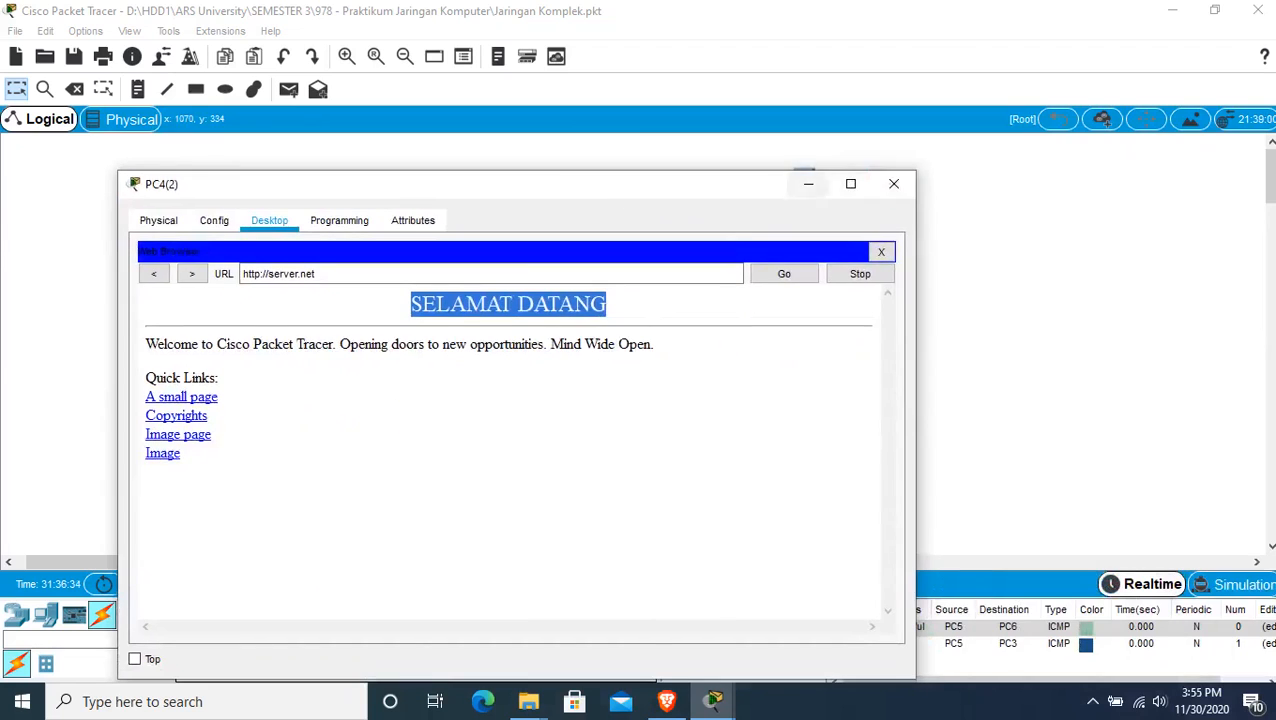
pyautogui.click(893, 184)
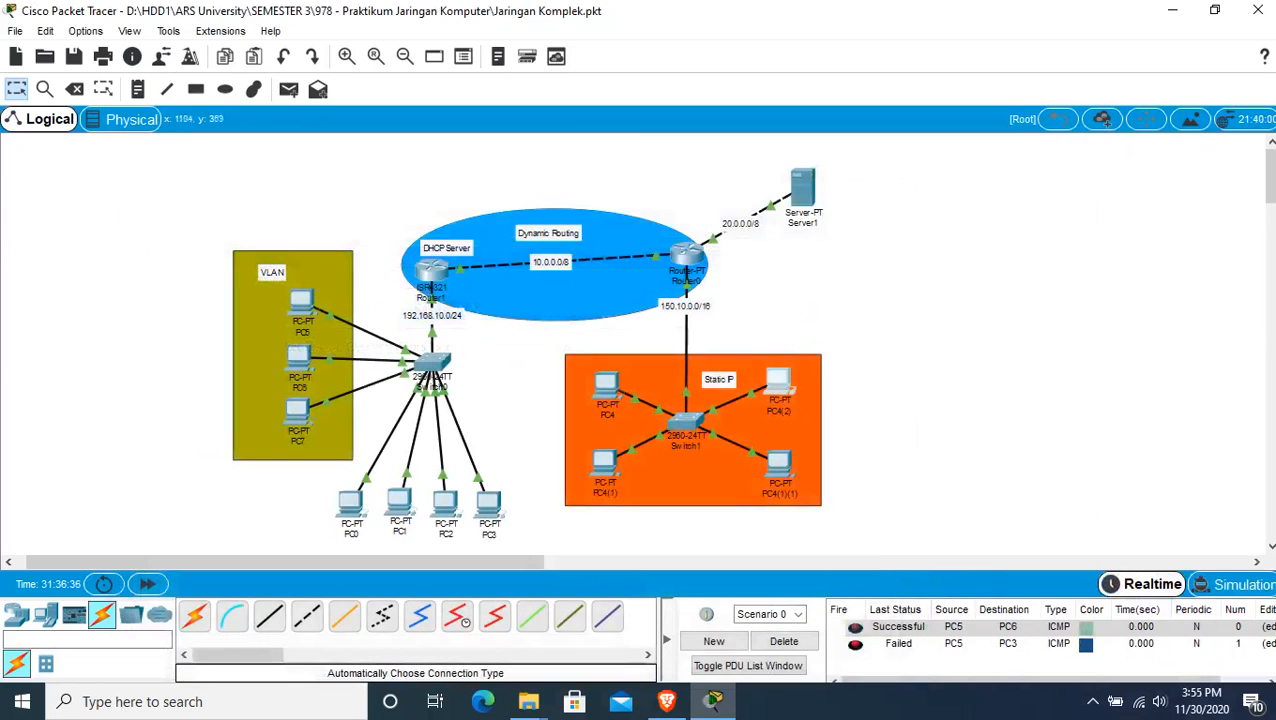
pyautogui.moveTo(976, 443); pyautogui.dragTo(624, 376)
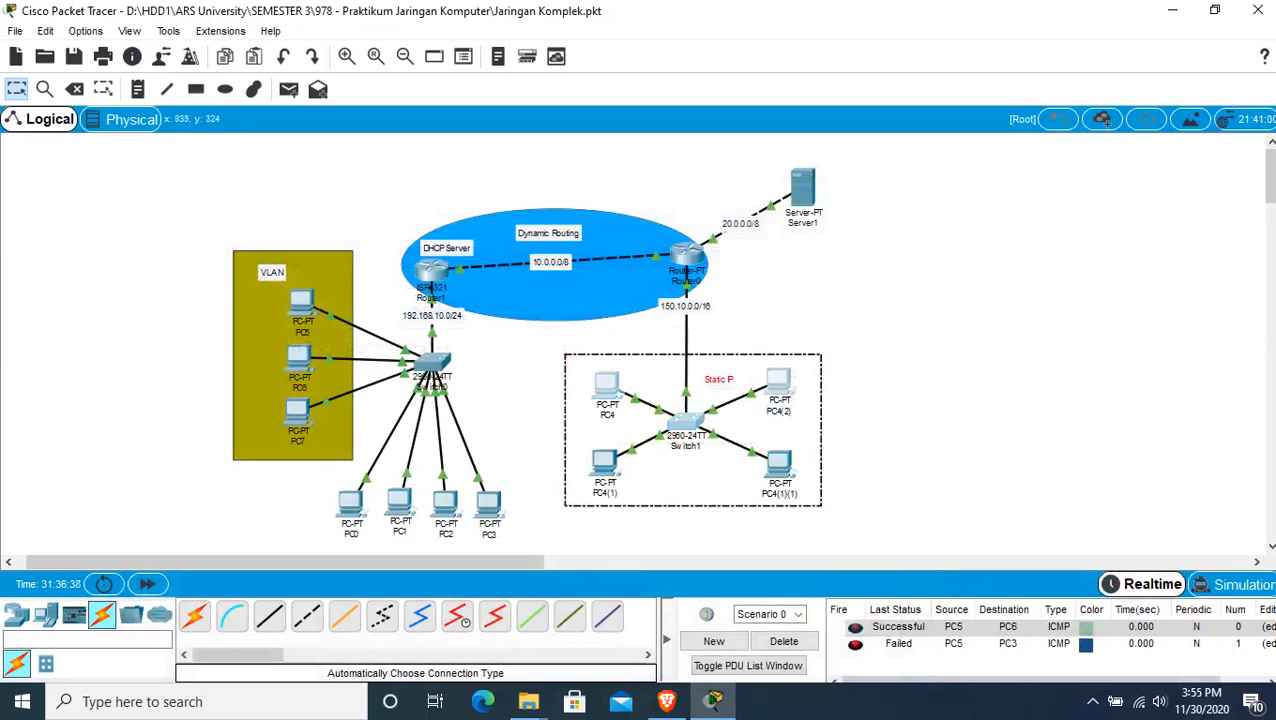
pyautogui.click(1191, 297)
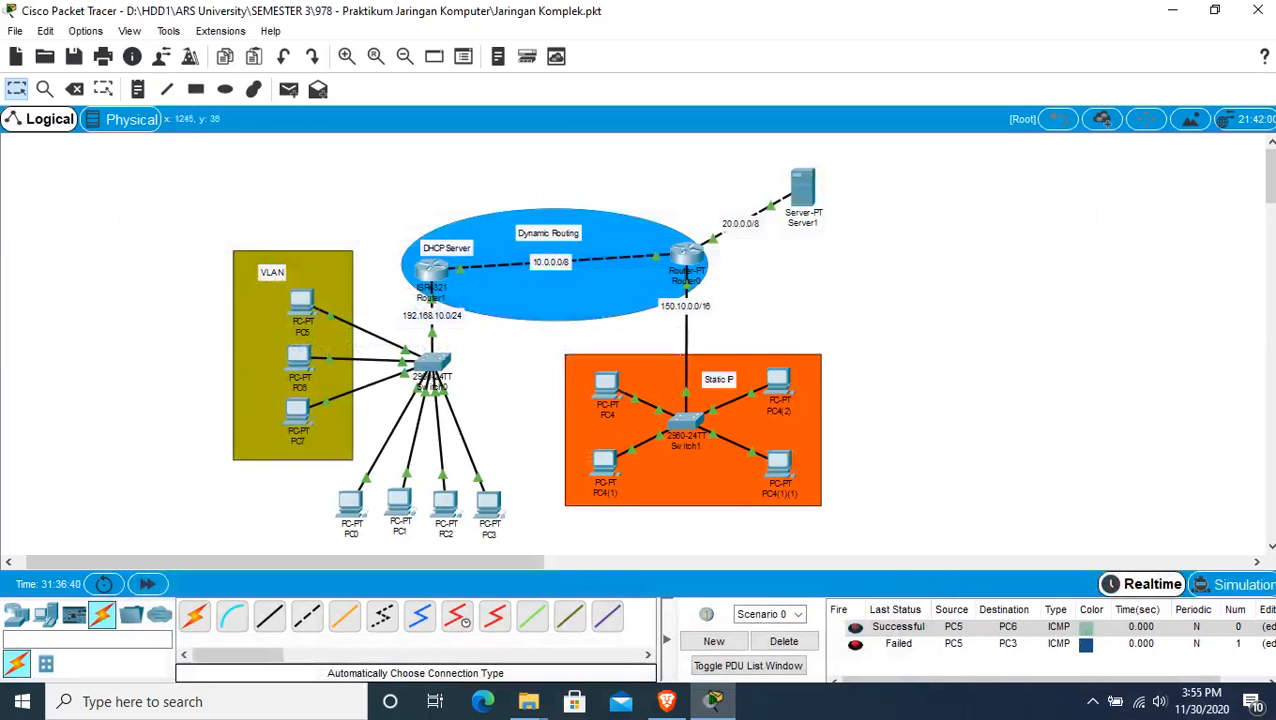
# Step: Move Server1 together with its 20.0.0.0/8 label slightly farther away from Router0
pyautogui.moveTo(877, 173); pyautogui.dragTo(704, 252)
pyautogui.moveTo(806, 189); pyautogui.dragTo(833, 183)
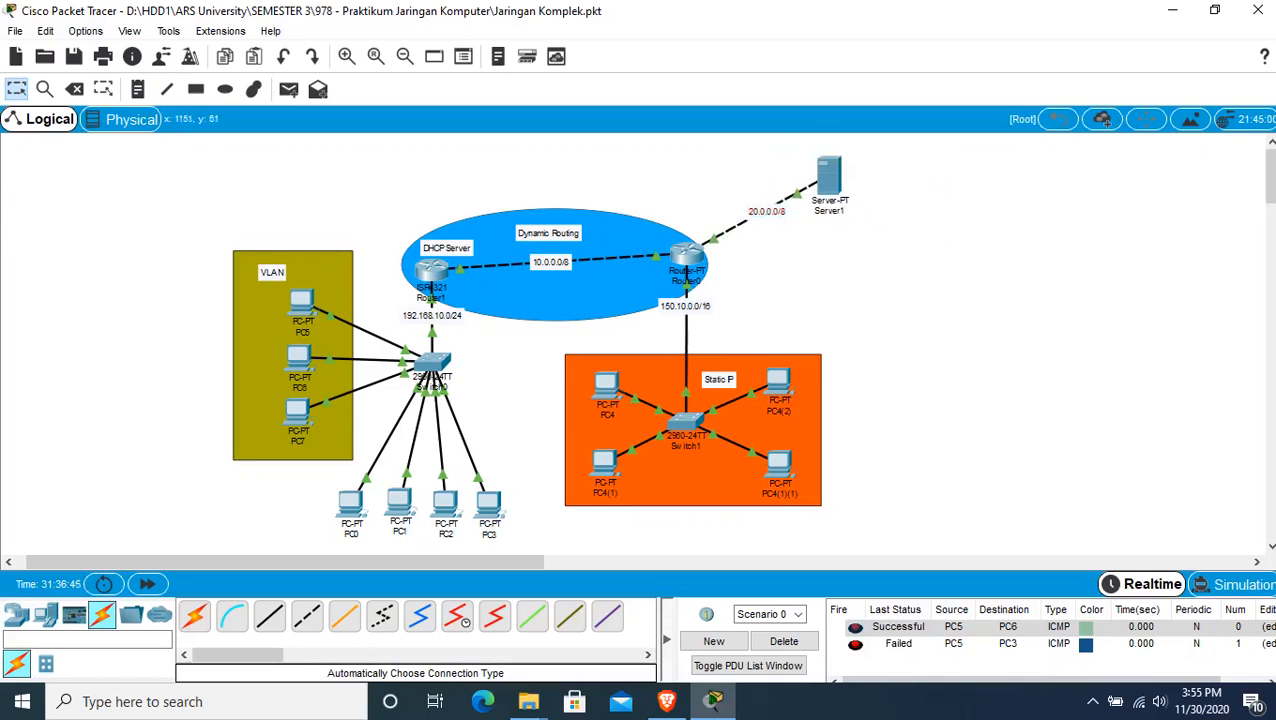
# Step: Review the resource record in Server1's DNS service, and close Server1's window
pyautogui.click(829, 178)
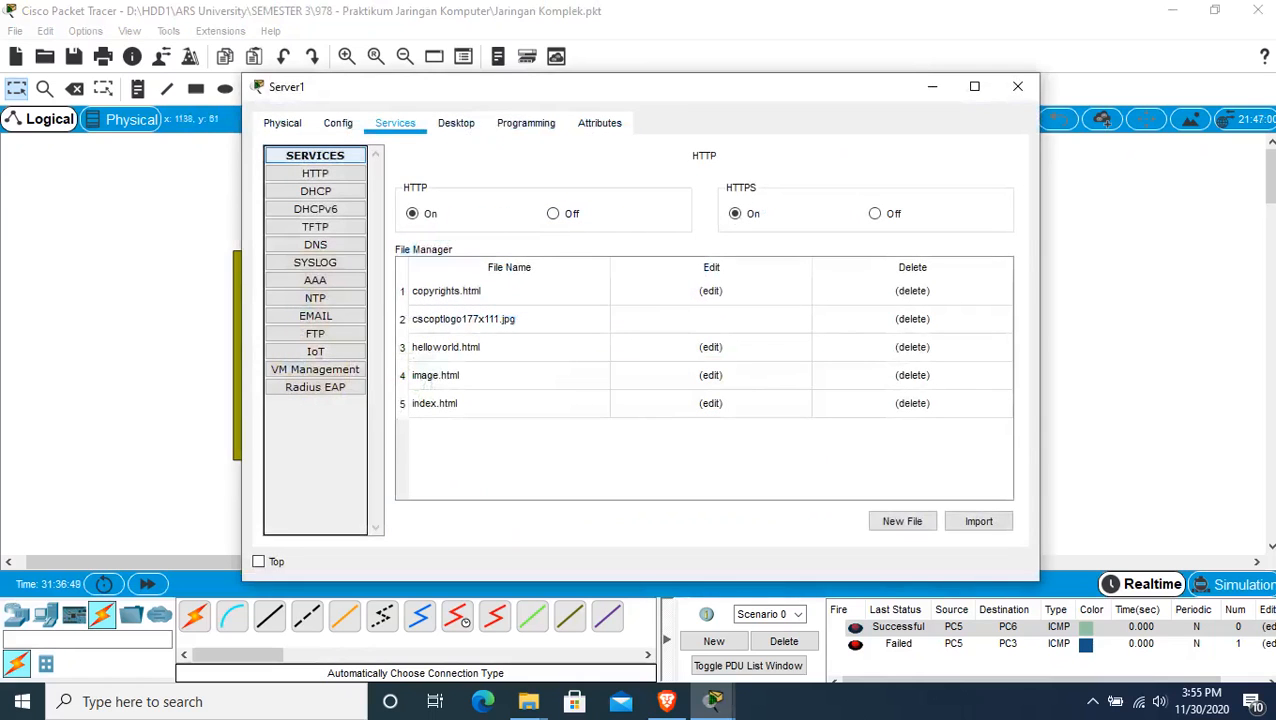
pyautogui.click(315, 245)
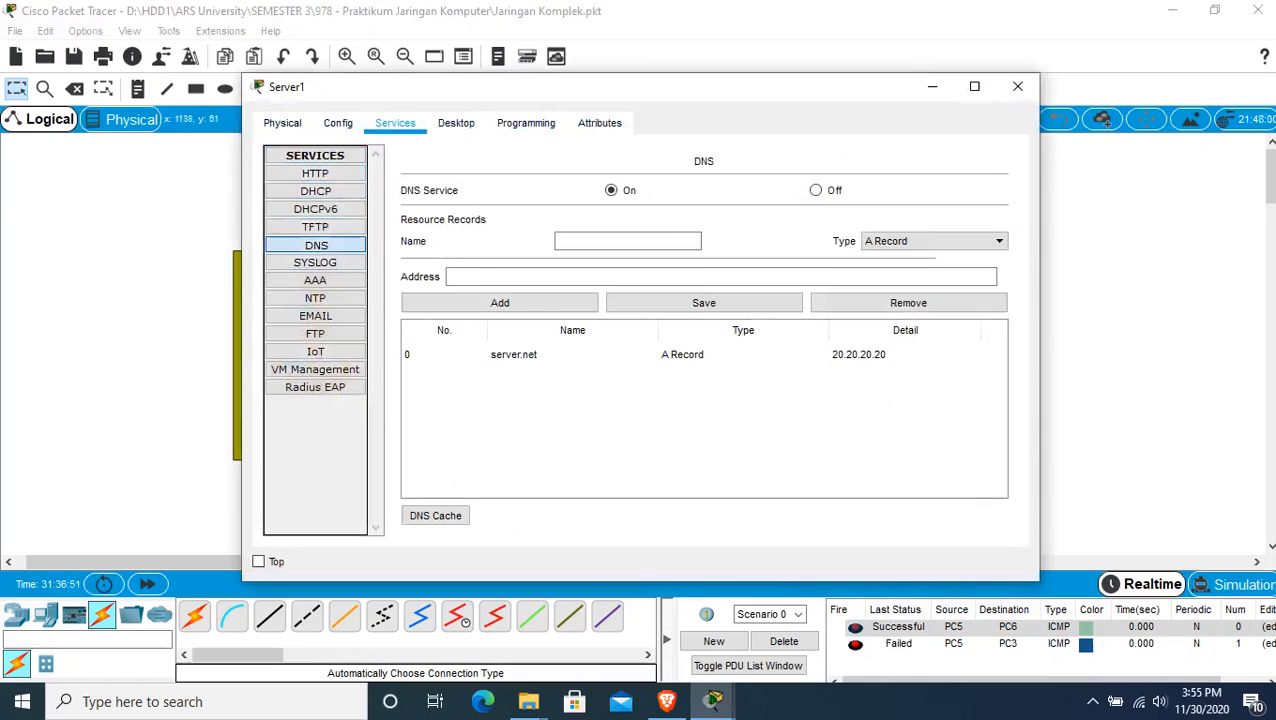
pyautogui.click(1017, 86)
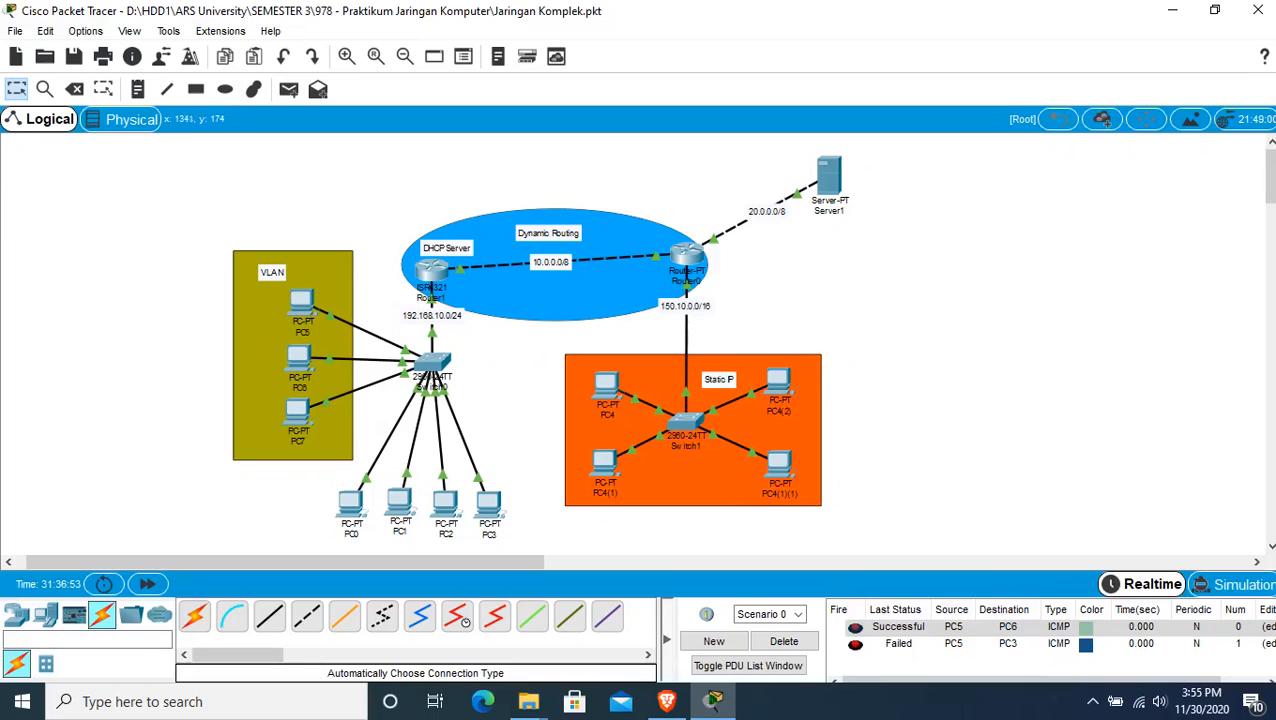
pyautogui.scroll(-2, 635, 347)
pyautogui.scroll(2, 635, 347)
pyautogui.moveTo(198, 157); pyautogui.dragTo(256, 172)
# Step: Check the summary of Server1's IP address, gateway and DNS server in the topology
pyautogui.moveTo(828, 175)
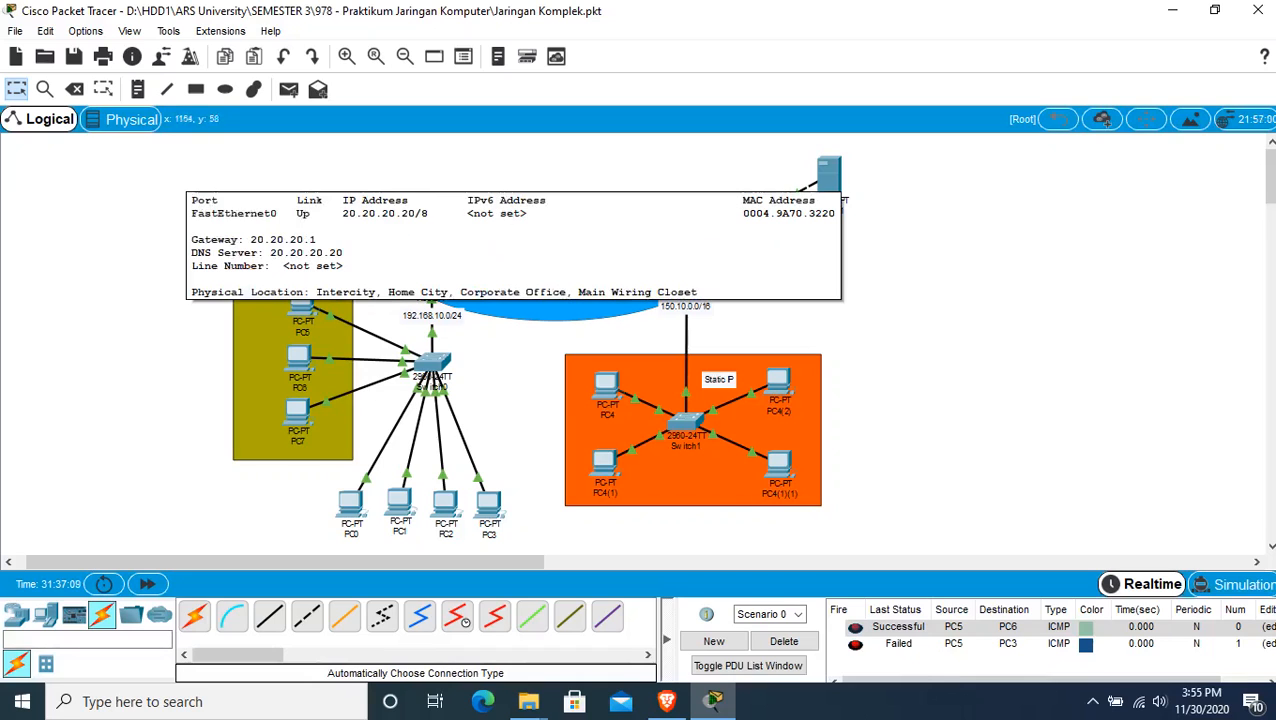